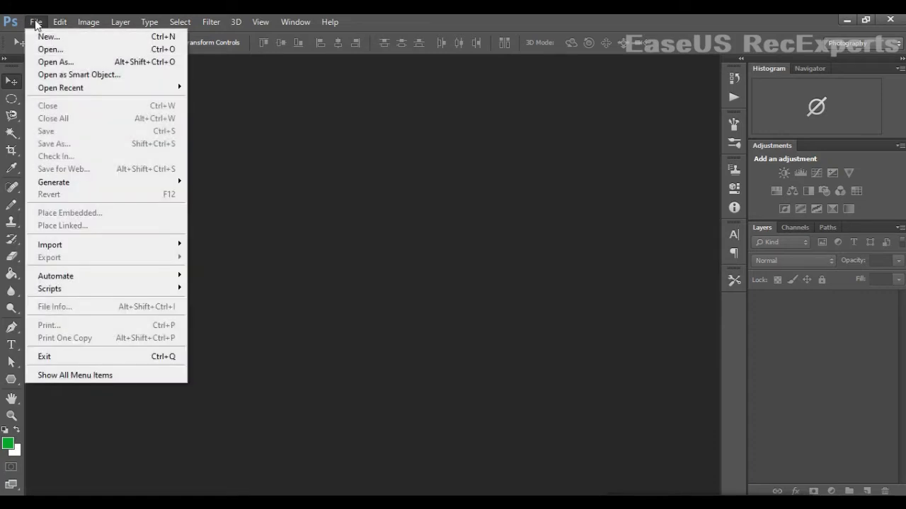
- Make a new Untitled-1 document 3.5 in wide, 2 in high at 300 px/inch
click(50, 37)
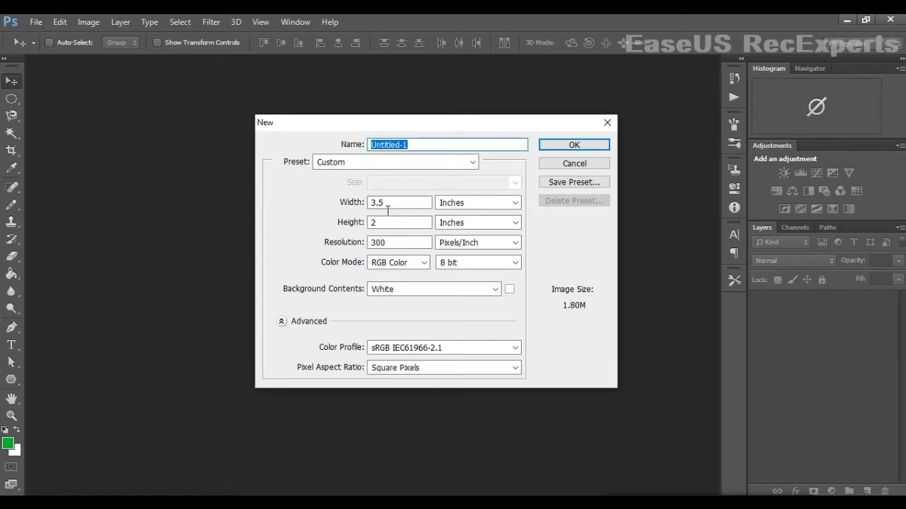
drag(388, 208, 369, 204)
drag(415, 225, 367, 230)
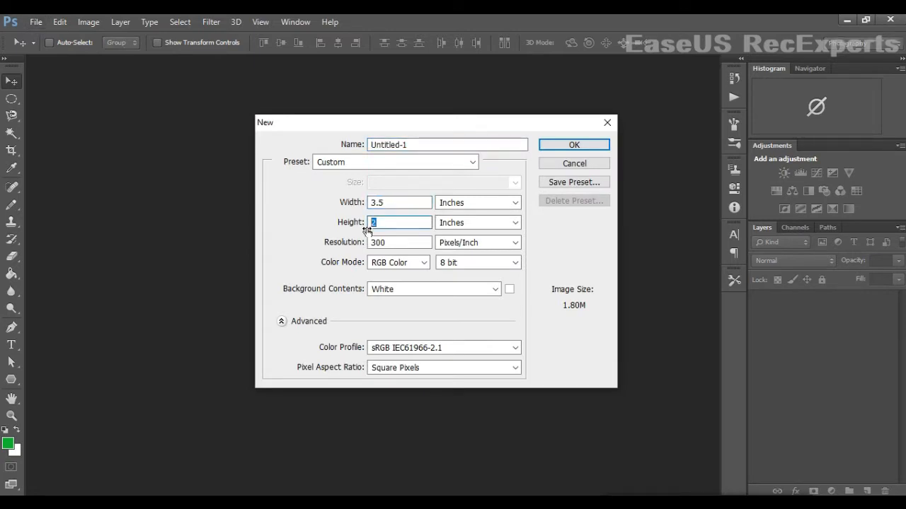
drag(422, 245, 372, 245)
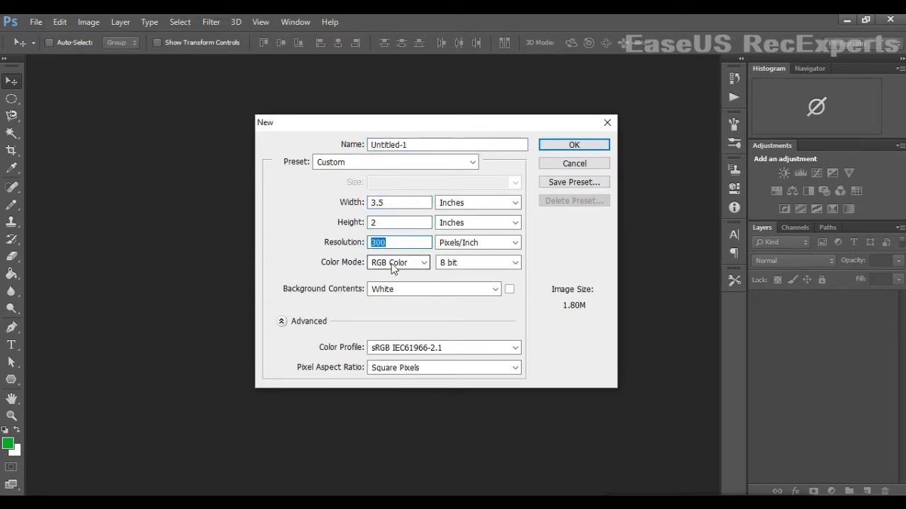
click(558, 146)
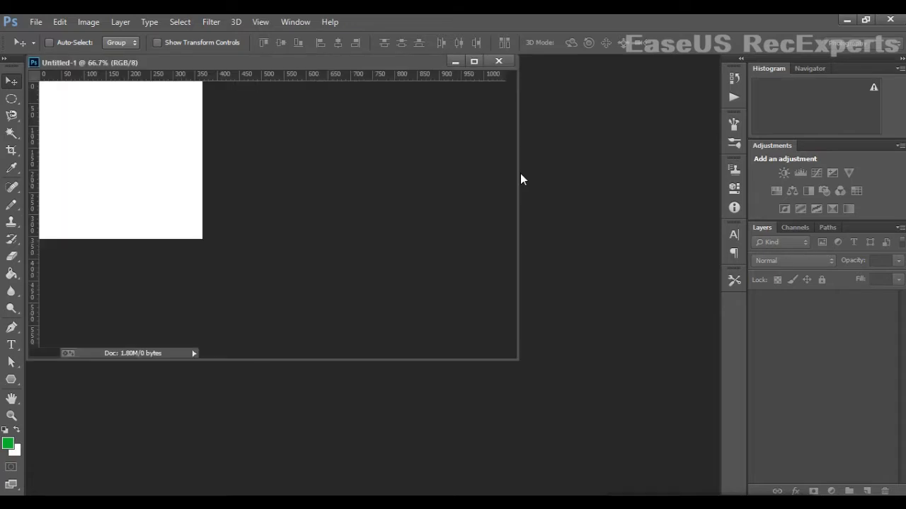
- Dock the document as a tab and drag guides onto the canvas's left, right and bottom edges
mouse_move(389, 71)
mouse_down()
mouse_move(398, 80)
mouse_move(399, 67)
mouse_up()
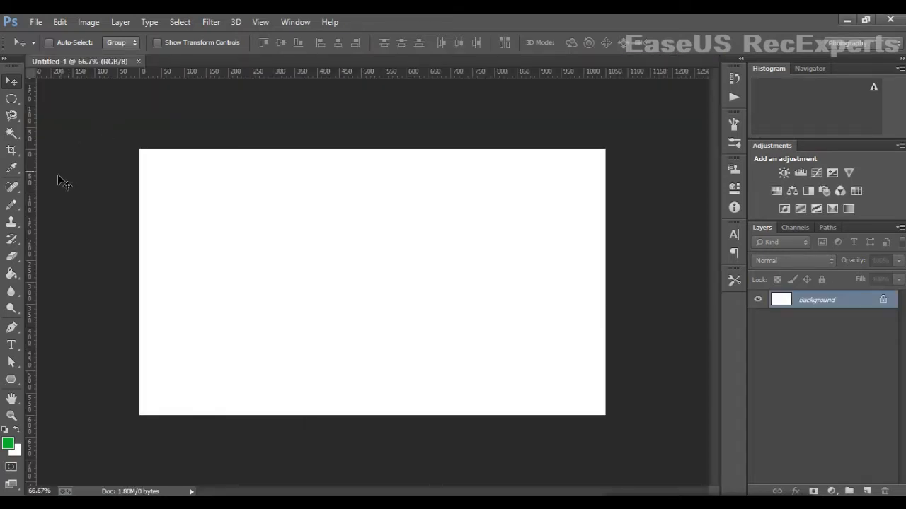
drag(31, 202, 143, 210)
drag(216, 66, 227, 150)
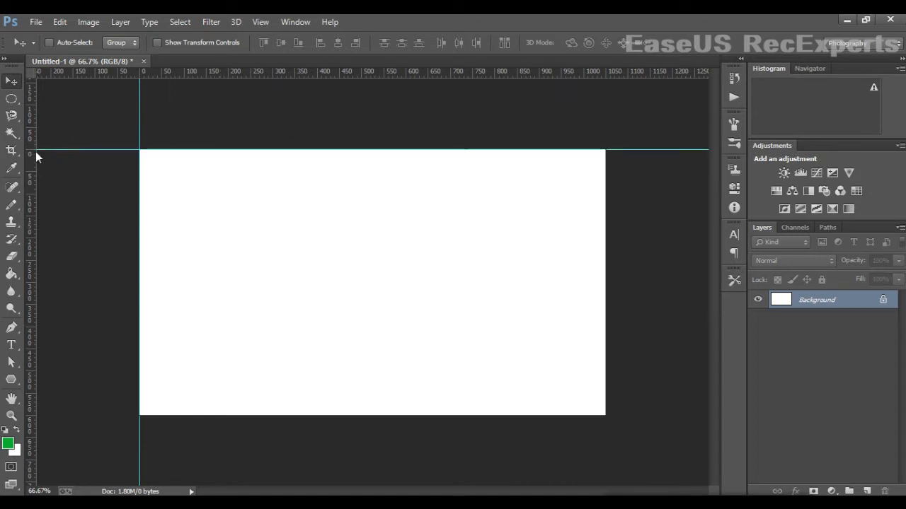
drag(30, 153, 607, 223)
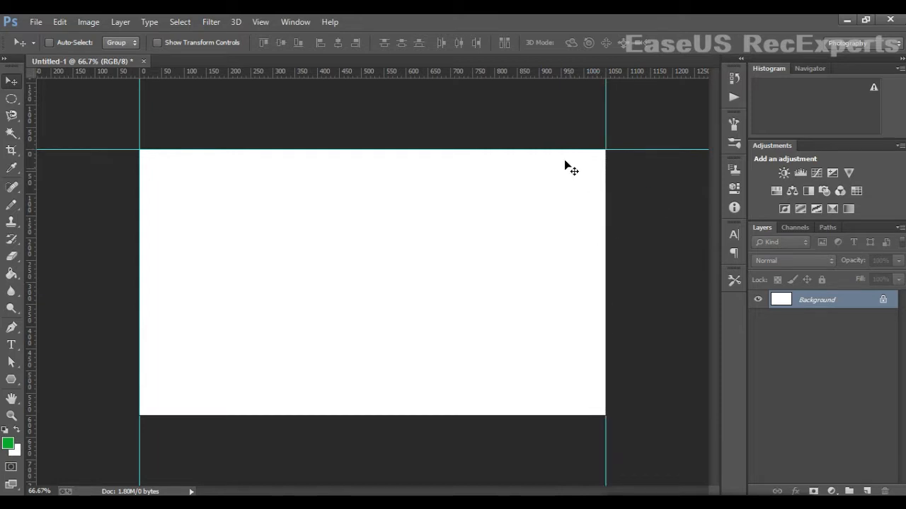
drag(512, 76, 641, 422)
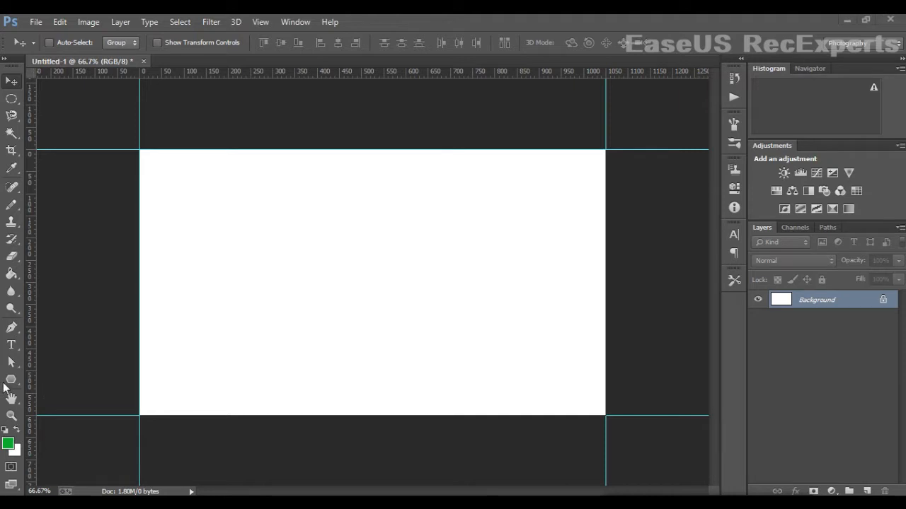
- Draw a 467×600 px rectangle over the card's right part with the Rectangle Tool
click(11, 381)
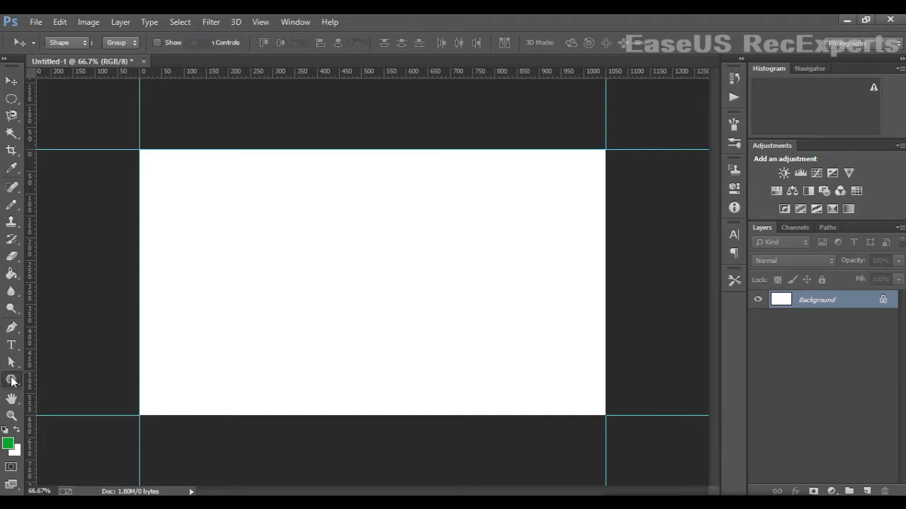
click(11, 380)
right_click(11, 381)
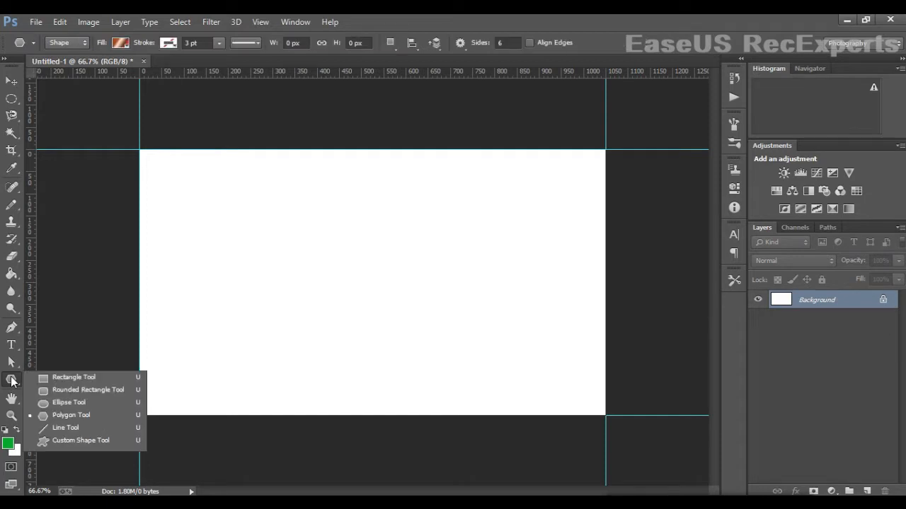
click(70, 378)
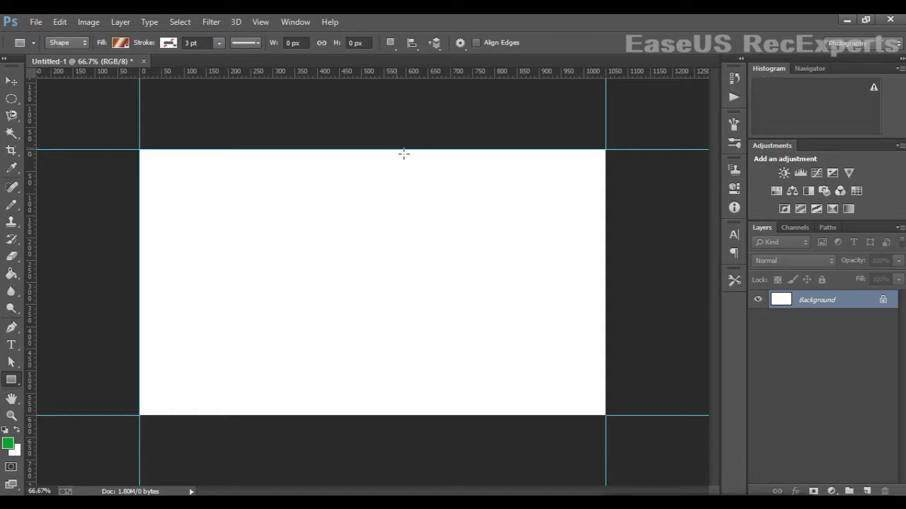
drag(399, 150, 613, 419)
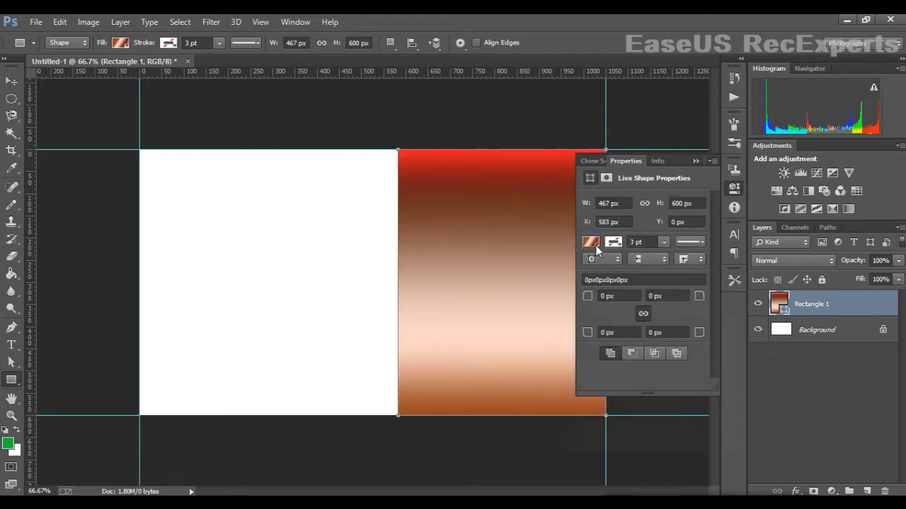
- Give the rectangle a solid black fill
click(595, 245)
click(632, 271)
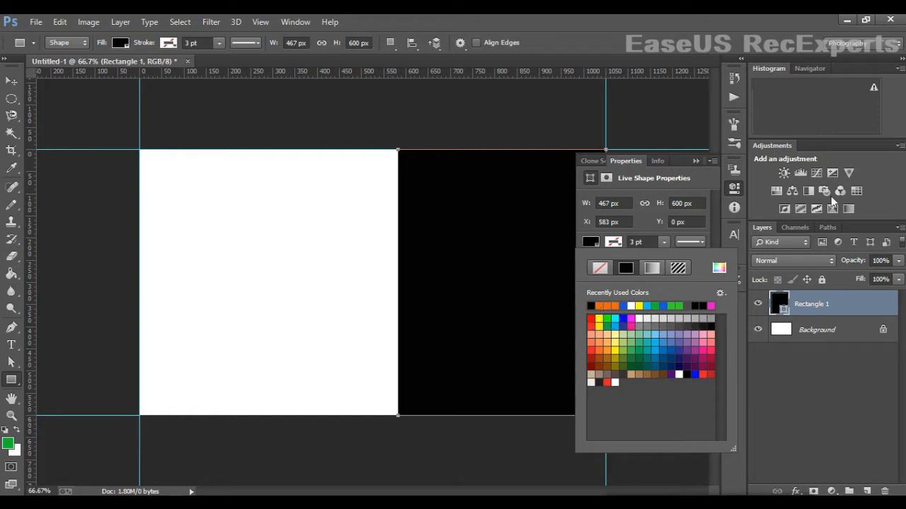
click(697, 164)
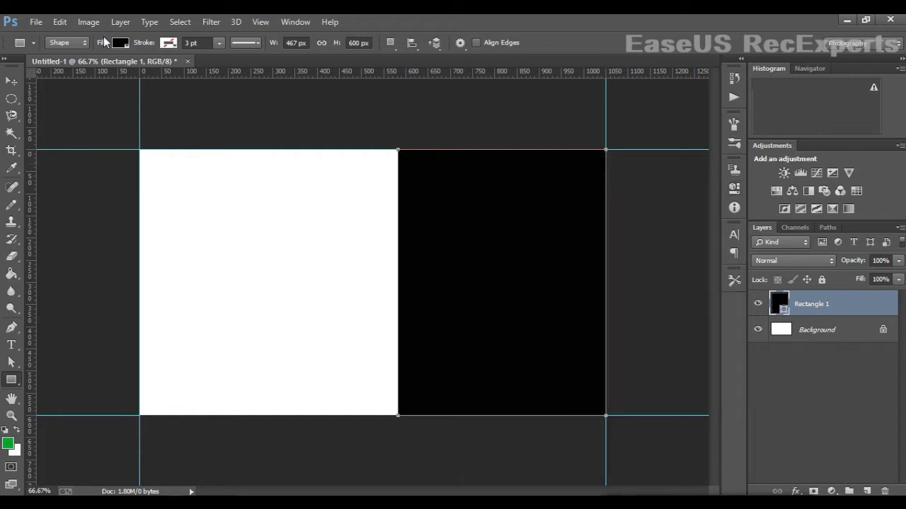
- Drag Rectangle 1's bottom-left anchor leftward with Direct Selection, slanting its left edge diagonally
click(12, 81)
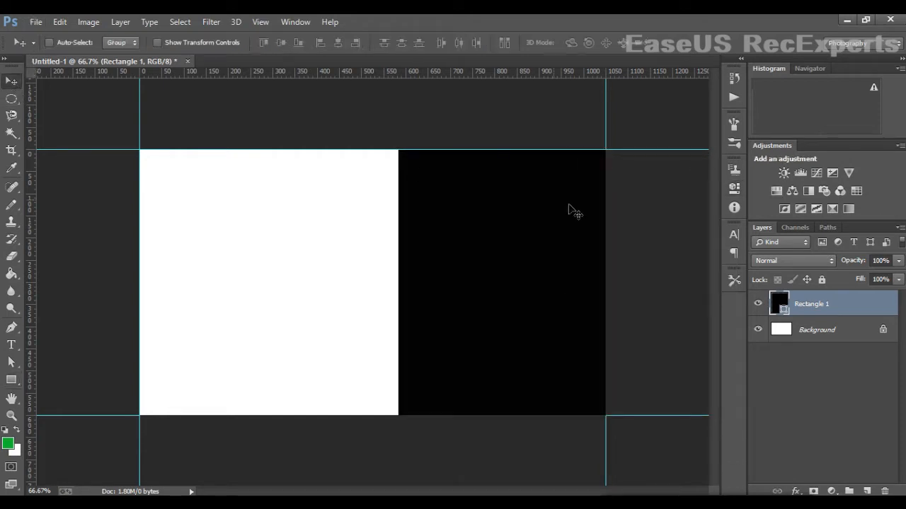
click(13, 364)
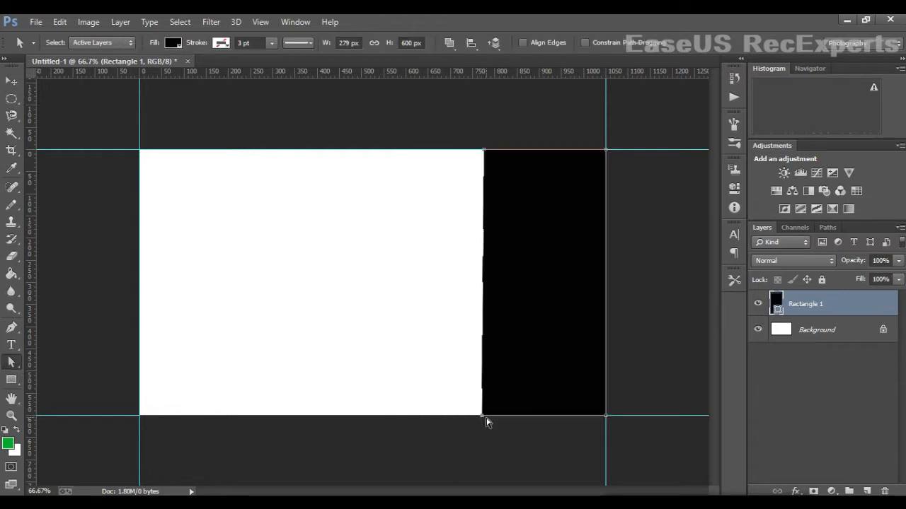
drag(483, 416, 400, 418)
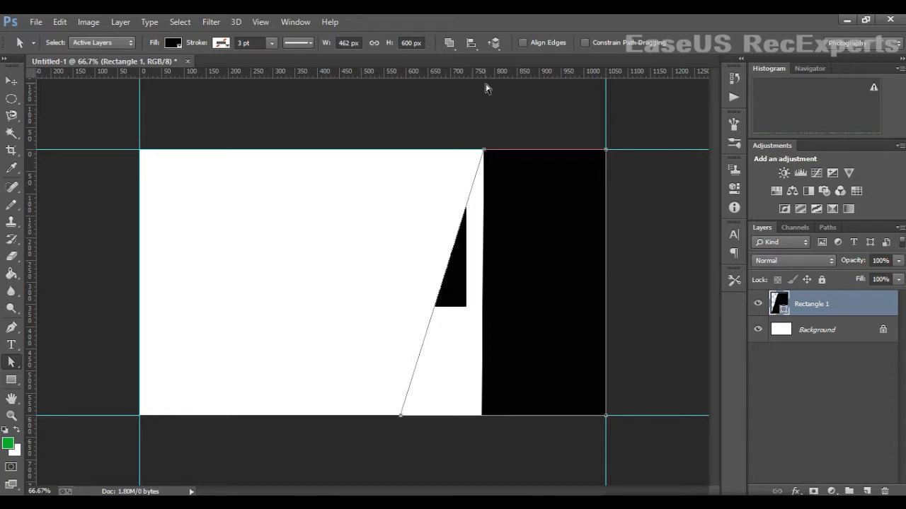
click(487, 144)
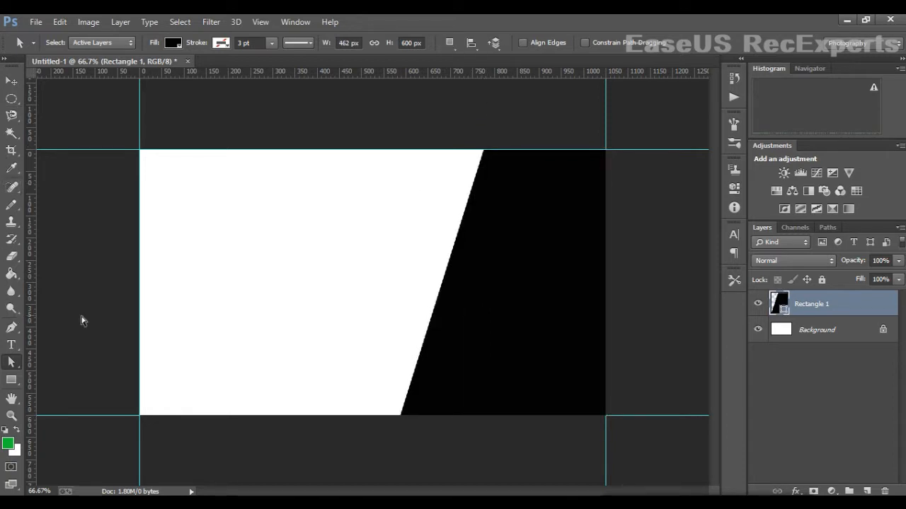
click(10, 83)
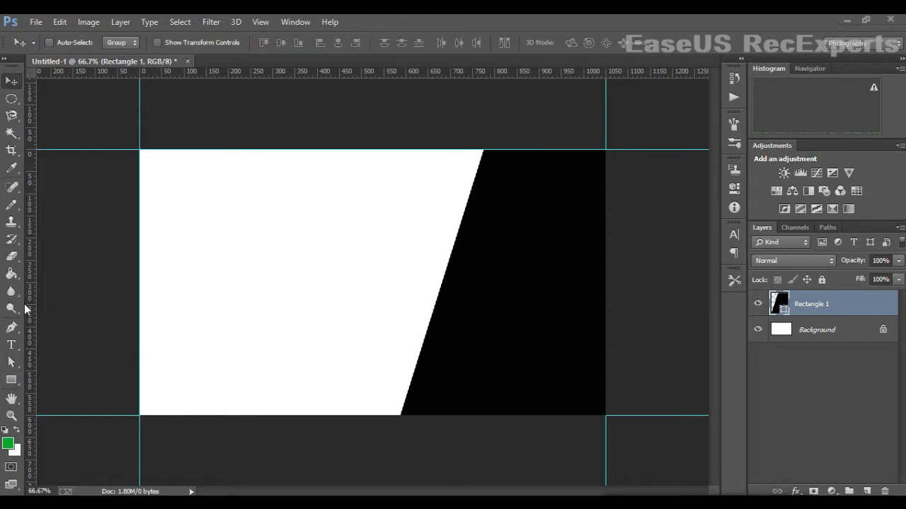
- Draw a thin 389×62 px bar leftward from the card's right edge
click(9, 380)
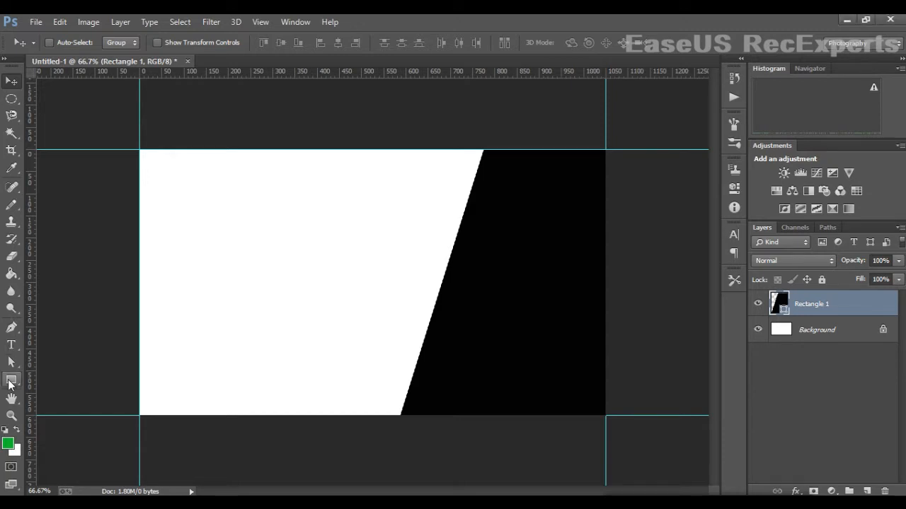
click(8, 380)
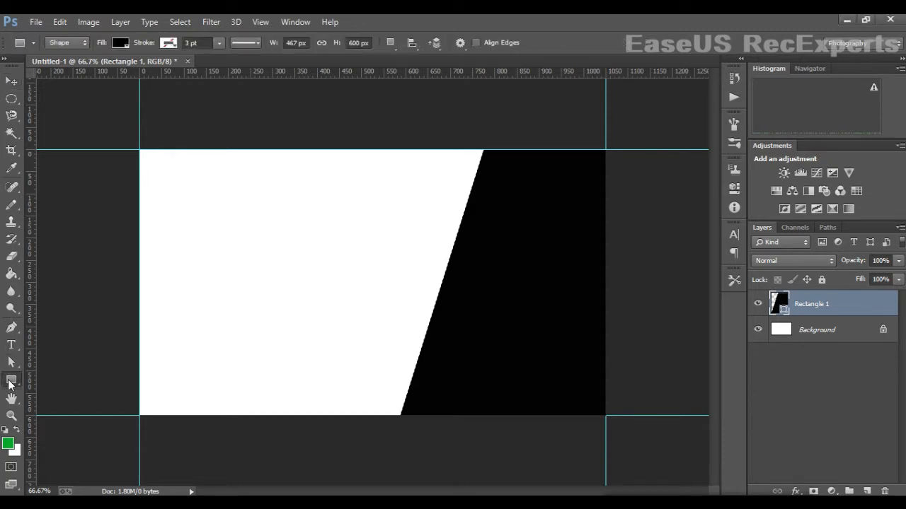
click(610, 212)
click(531, 152)
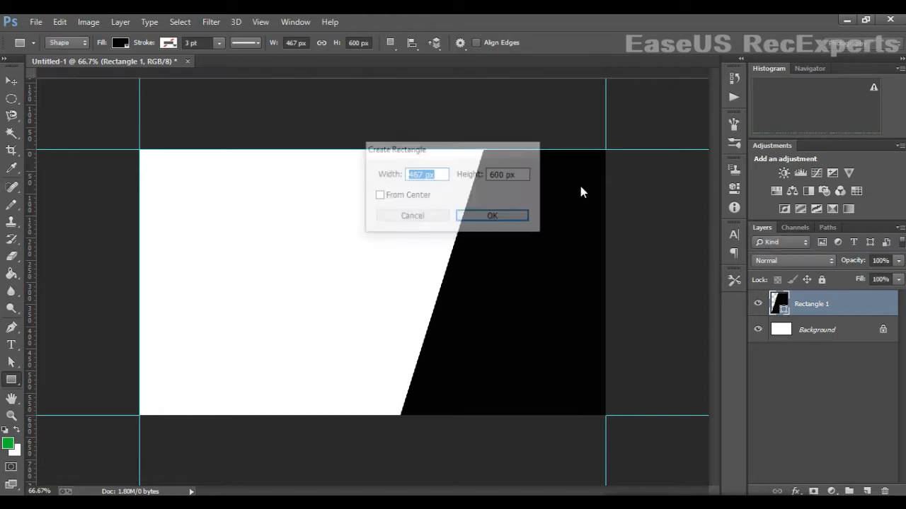
drag(611, 208, 438, 234)
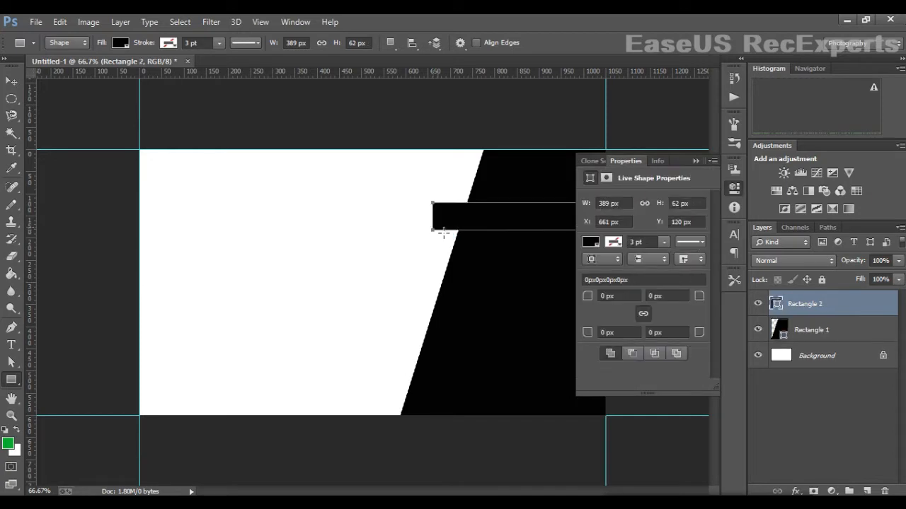
click(695, 161)
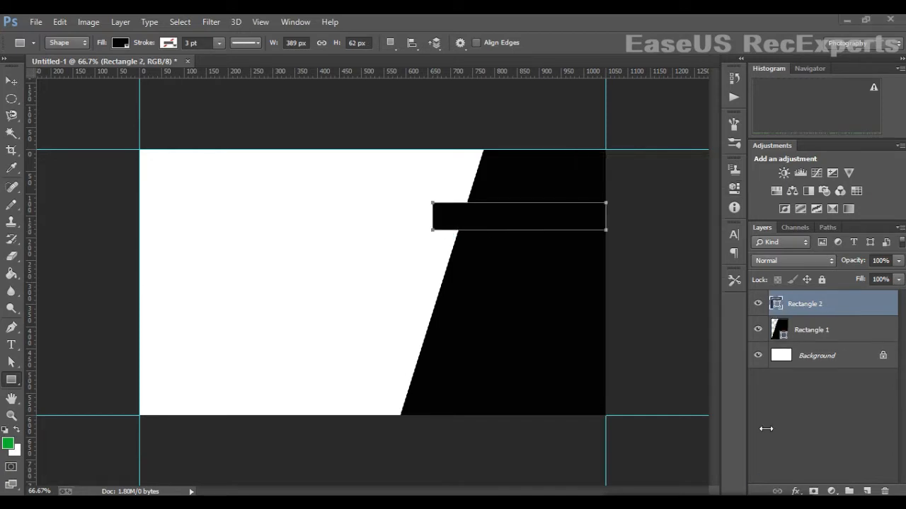
- Change Rectangle 2's fill colour to dark red in the Color Picker
double_click(777, 305)
click(713, 331)
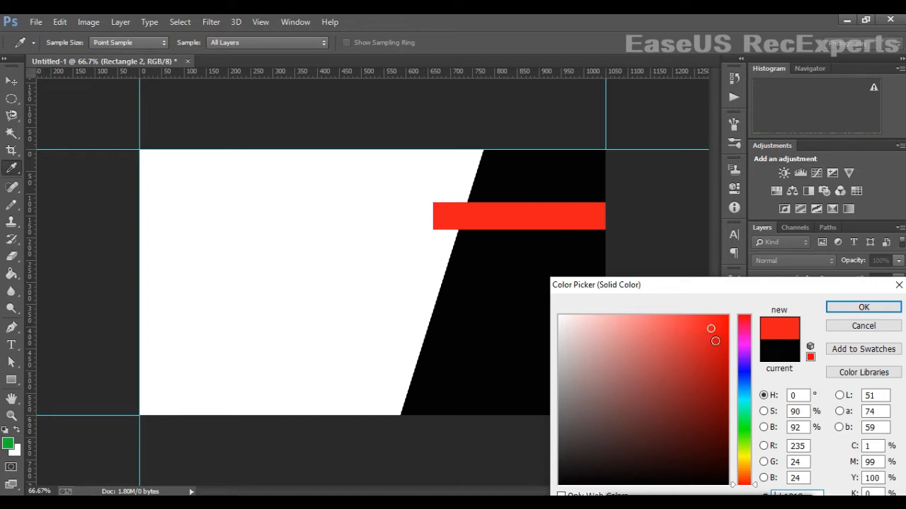
click(719, 346)
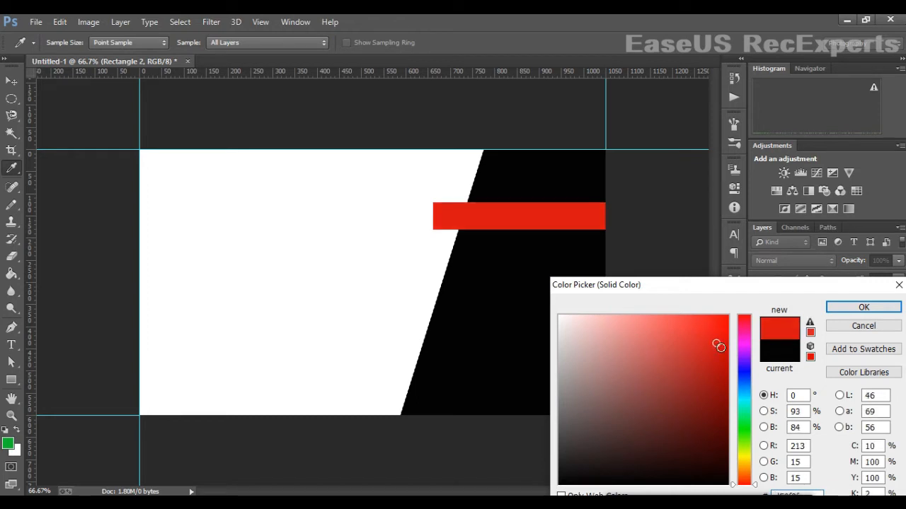
click(856, 307)
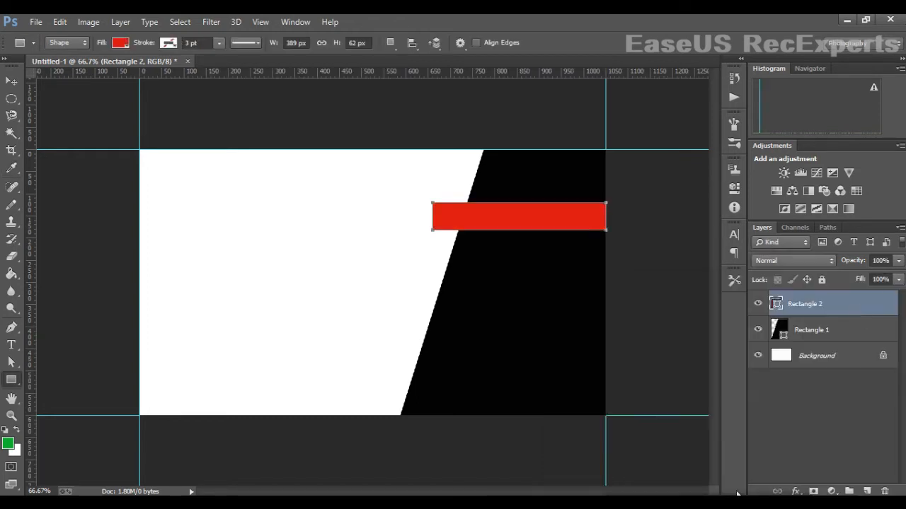
key(v)
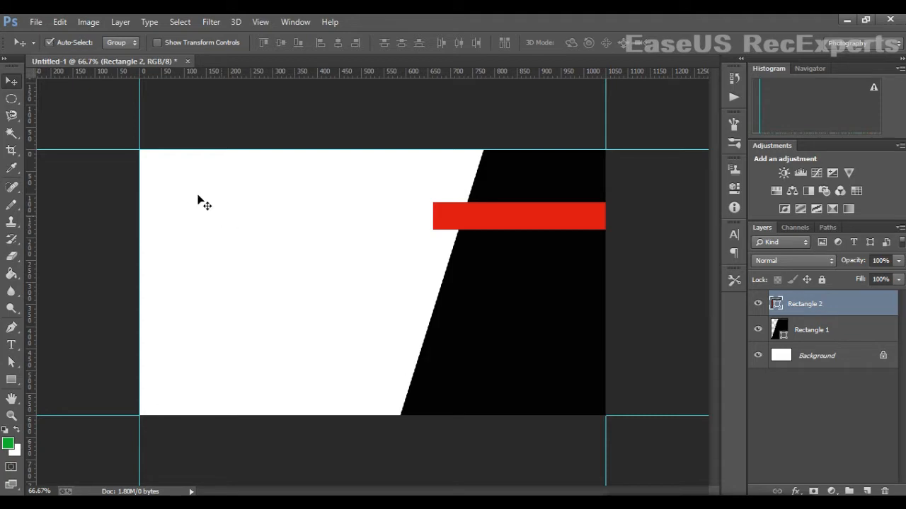
- Start a Pen shape at the red bar's bottom-left corner with a corner on the black edge
click(95, 91)
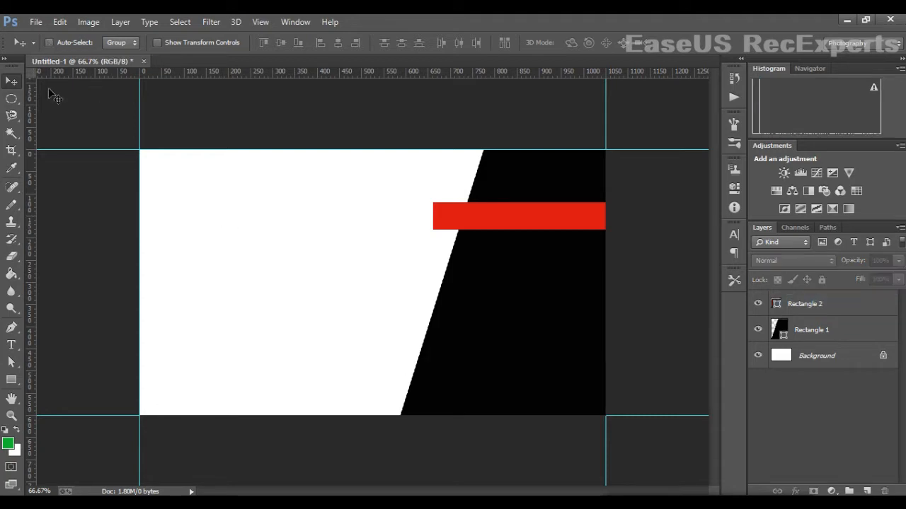
click(12, 327)
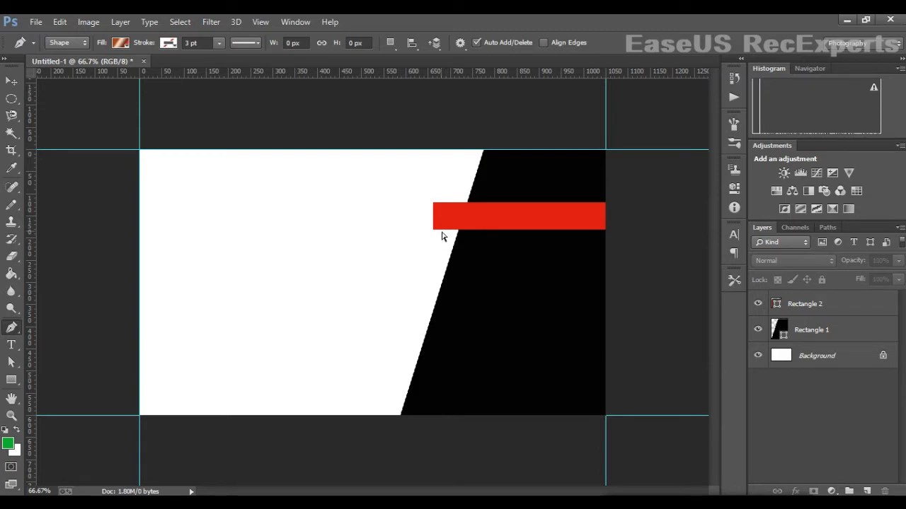
key(ctrl+plus)
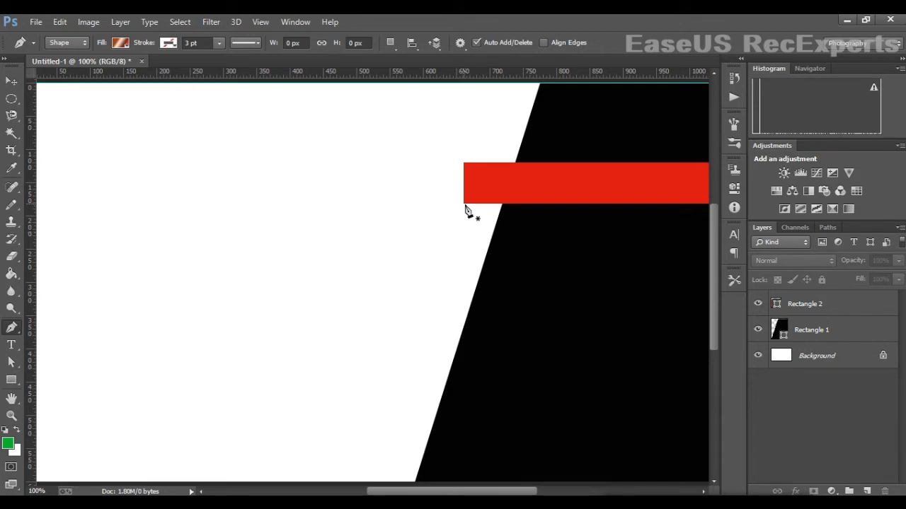
click(464, 205)
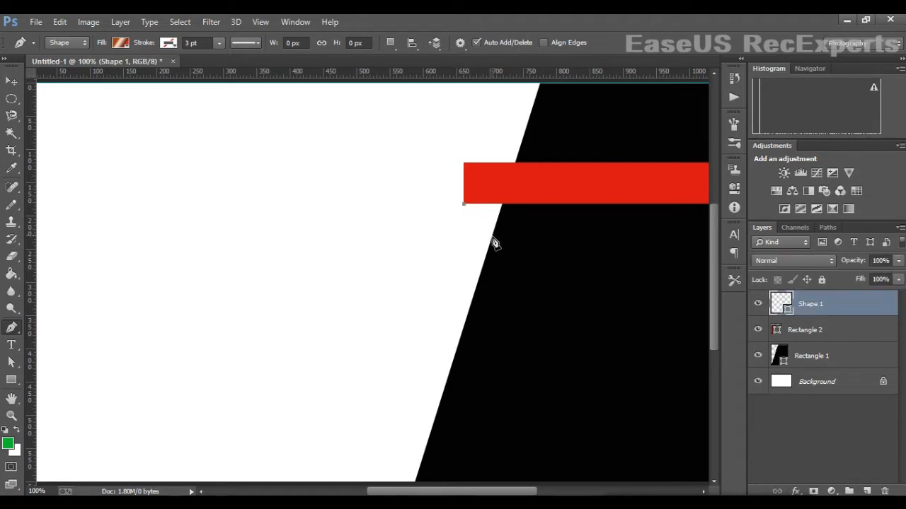
click(492, 237)
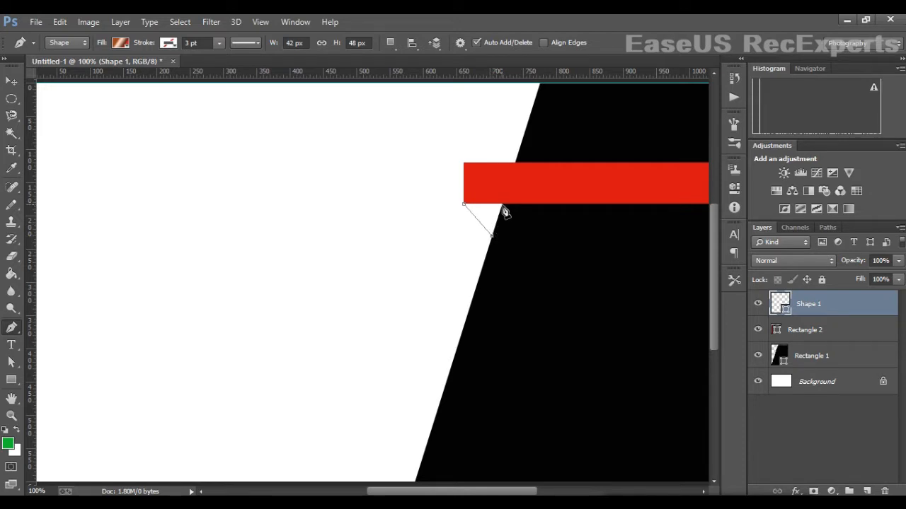
click(502, 205)
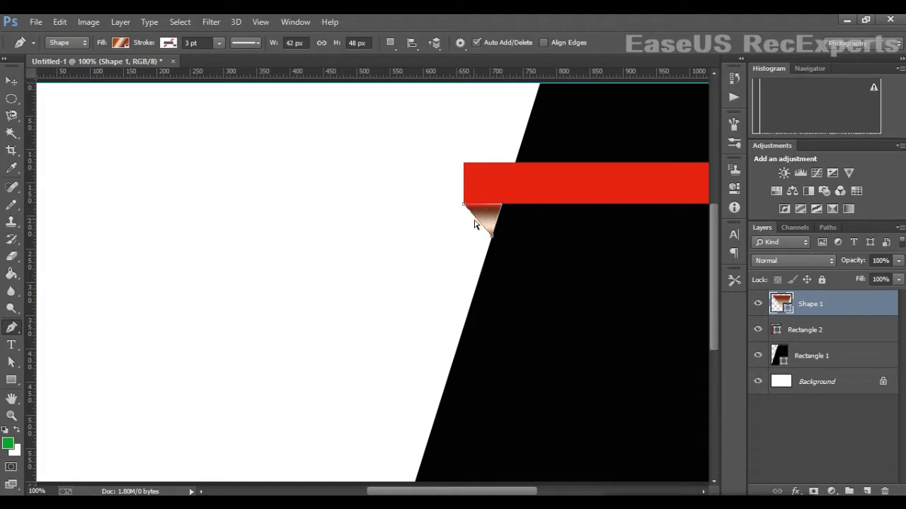
- Redo the last corner at the bar's bottom edge and close the triangular fold
key(ctrl+z)
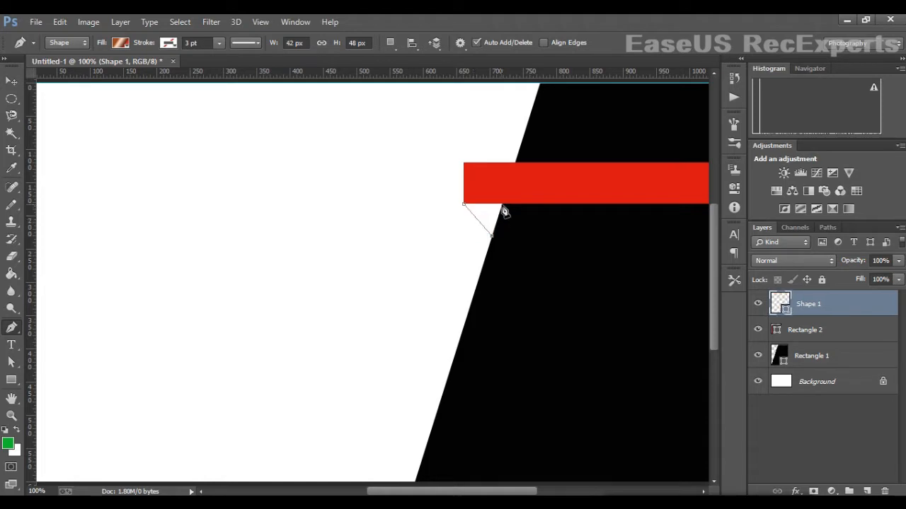
click(500, 207)
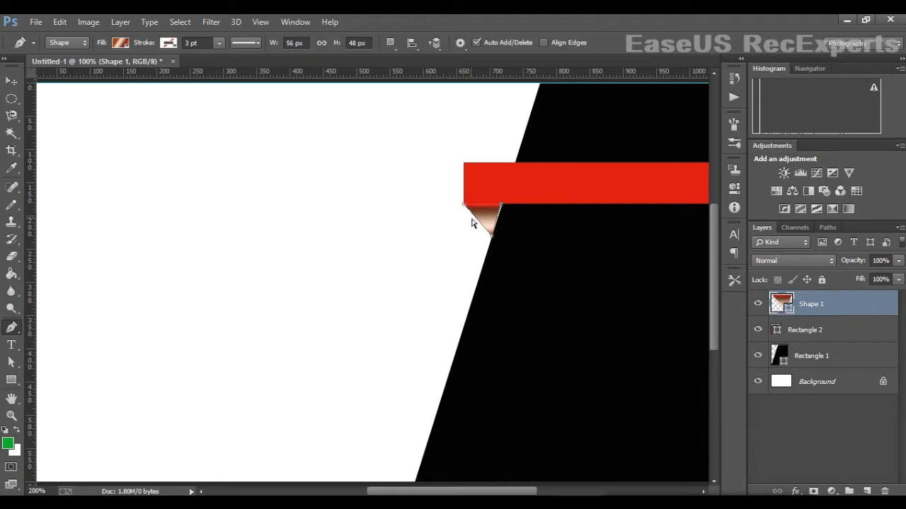
key(ctrl+plus)
key(ctrl+z)
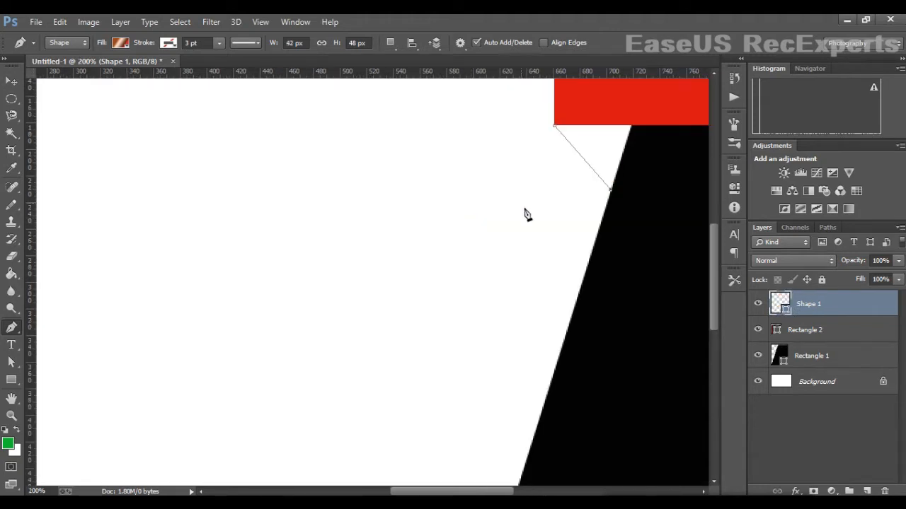
click(632, 129)
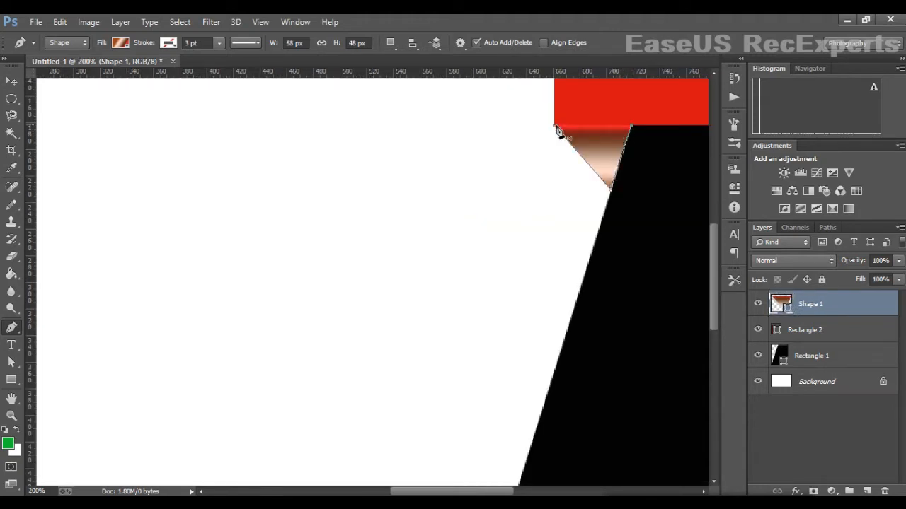
click(556, 128)
- Switch the fold triangle's fill from gradient to a solid colour
double_click(790, 311)
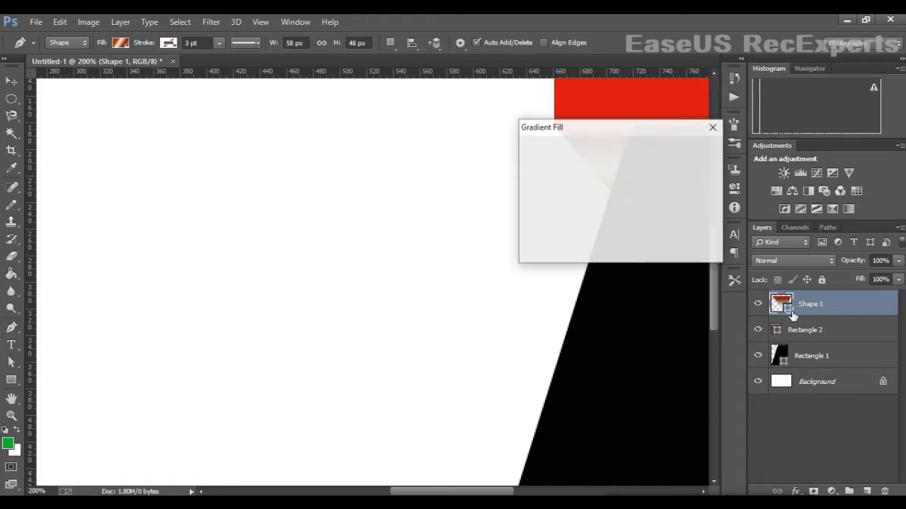
click(712, 125)
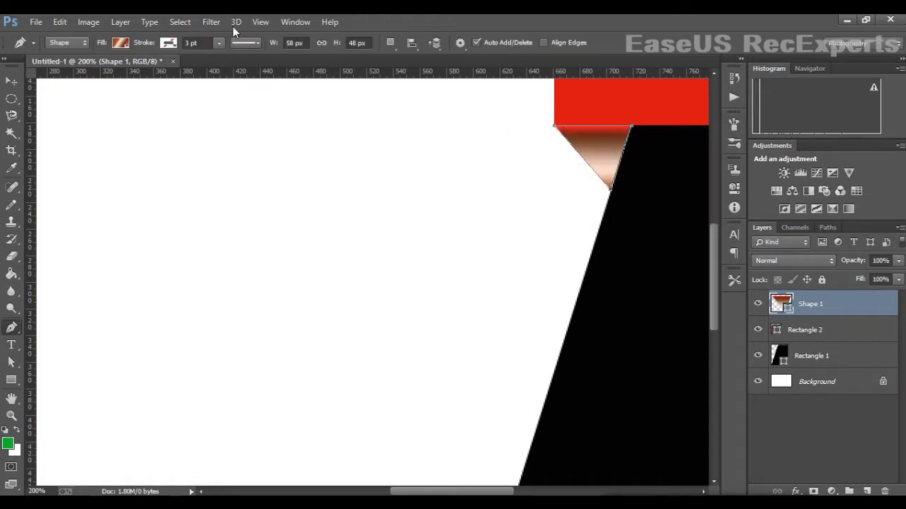
click(120, 42)
click(89, 69)
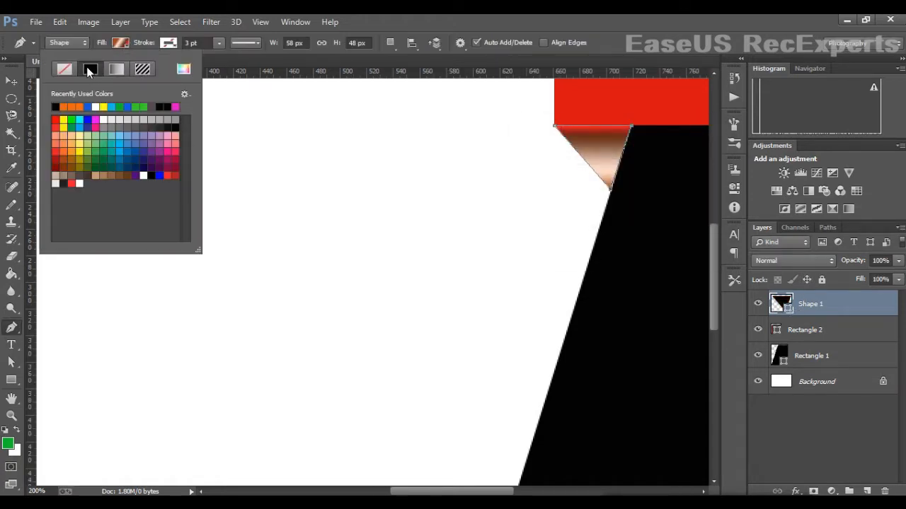
click(111, 120)
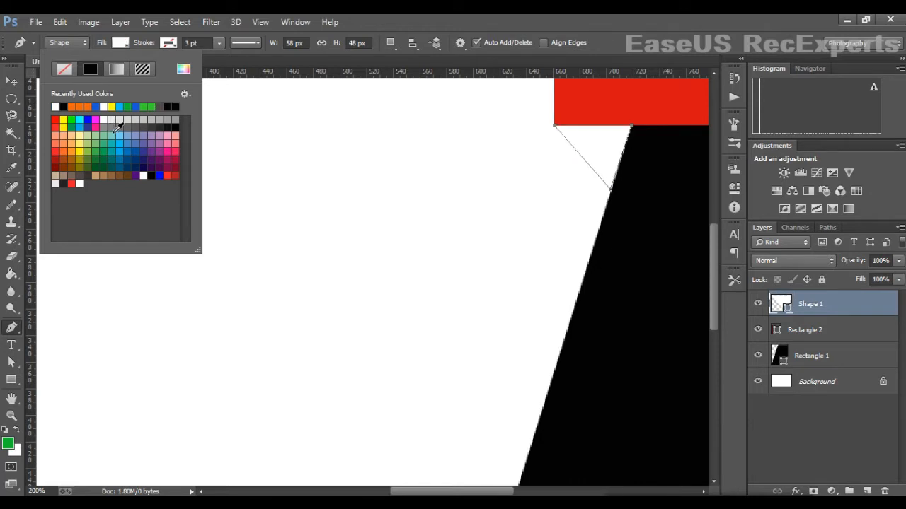
click(116, 70)
click(93, 70)
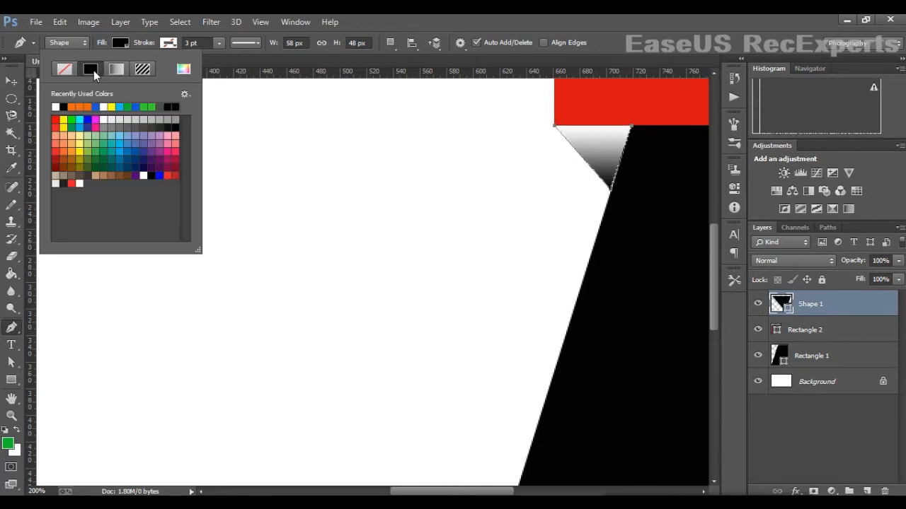
- Fill the fold with red, then change it to dark red R 131, G 6, B 6
click(183, 69)
click(723, 332)
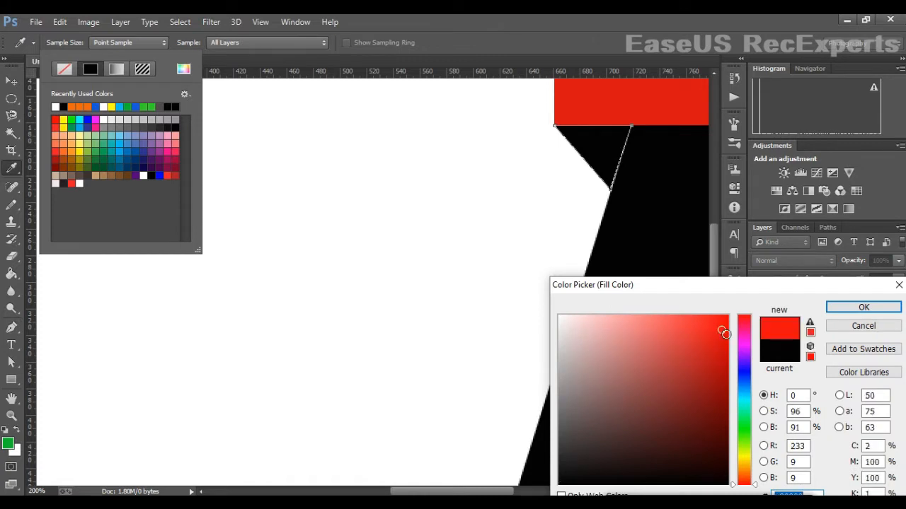
click(863, 307)
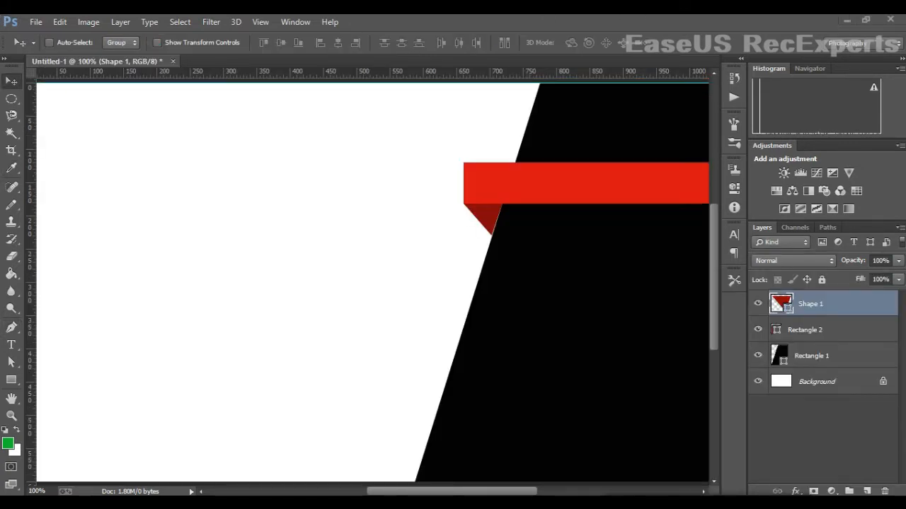
key(i)
double_click(788, 307)
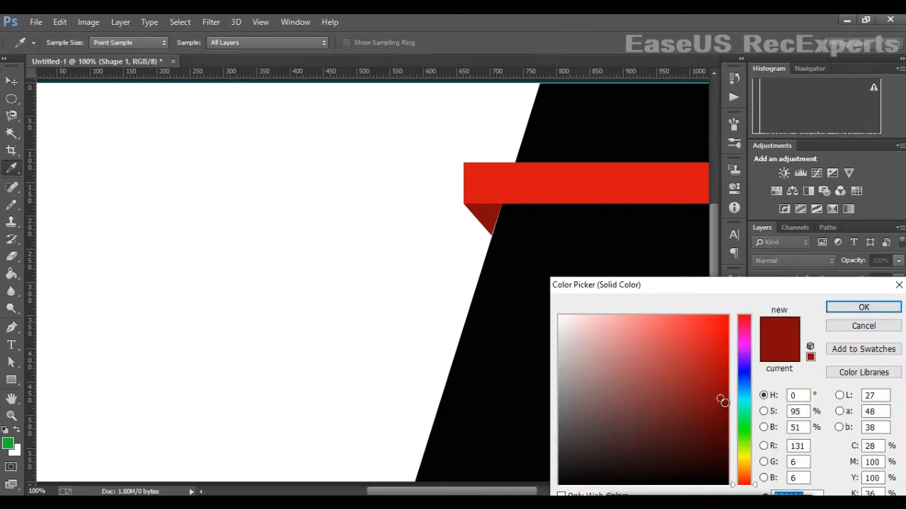
click(865, 307)
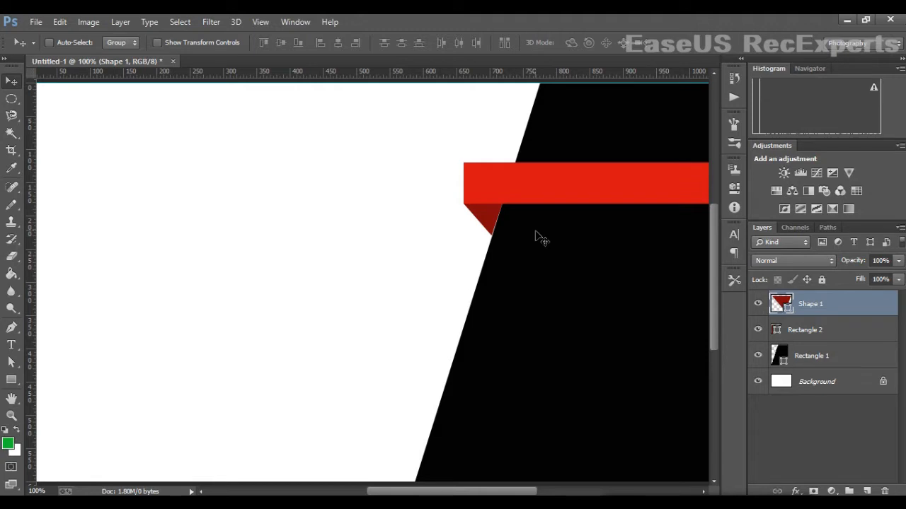
- Distort the fold with Free Transform, pulling its lower corner slightly down and right
key(ctrl+t)
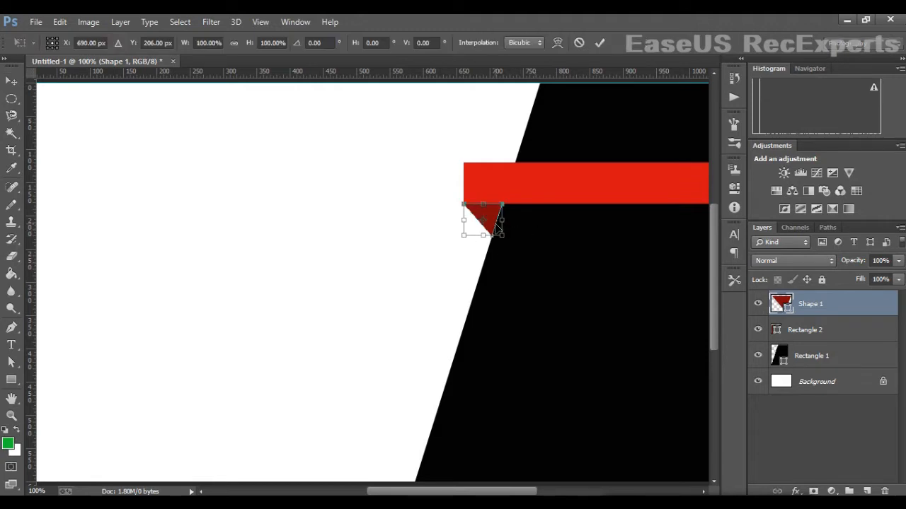
right_click(493, 226)
click(566, 302)
drag(504, 241, 506, 244)
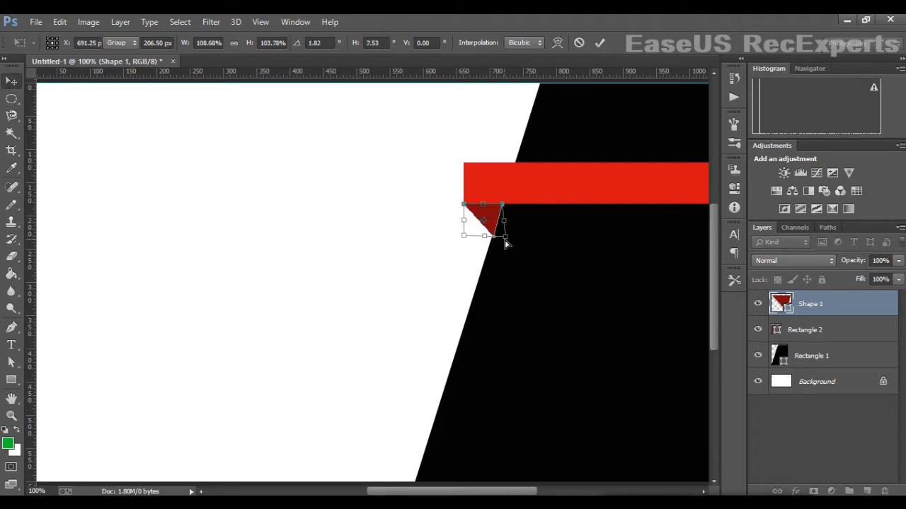
key(Return)
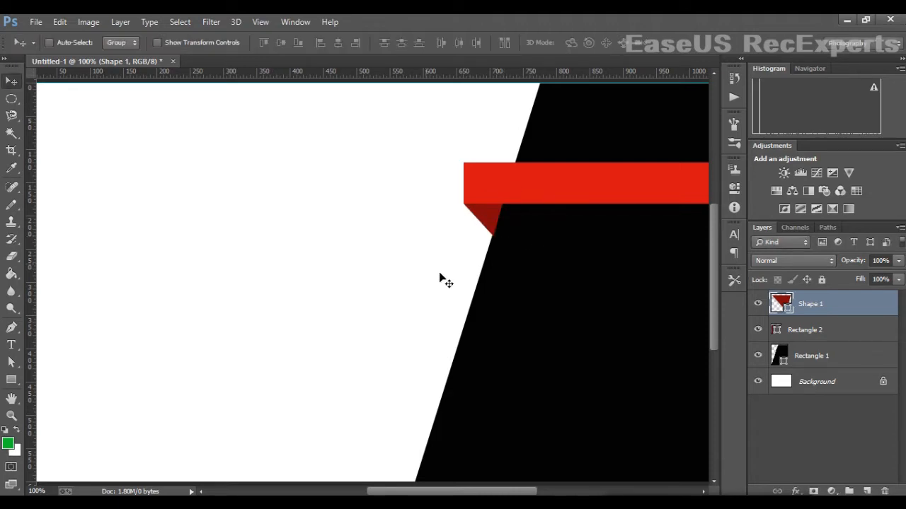
key(ctrl+minus)
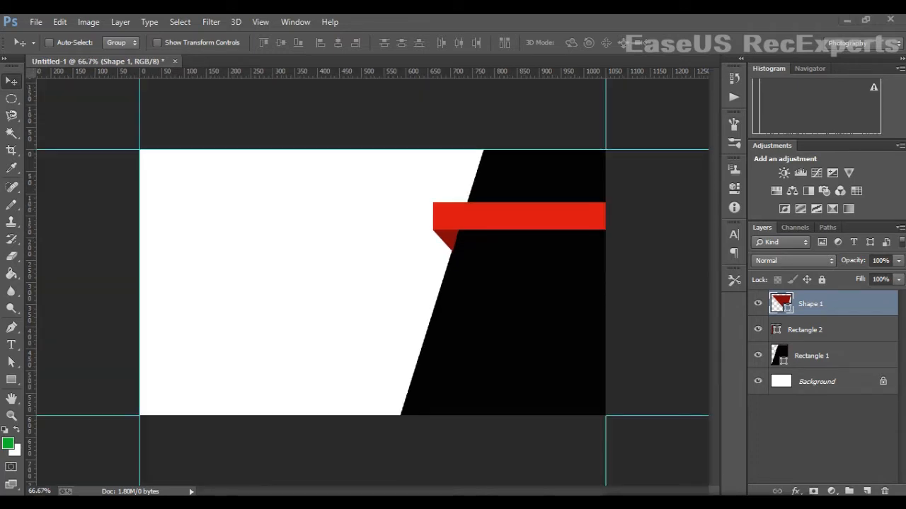
- Unlock the Background layer so it becomes Layer 0
click(883, 381)
right_click(817, 379)
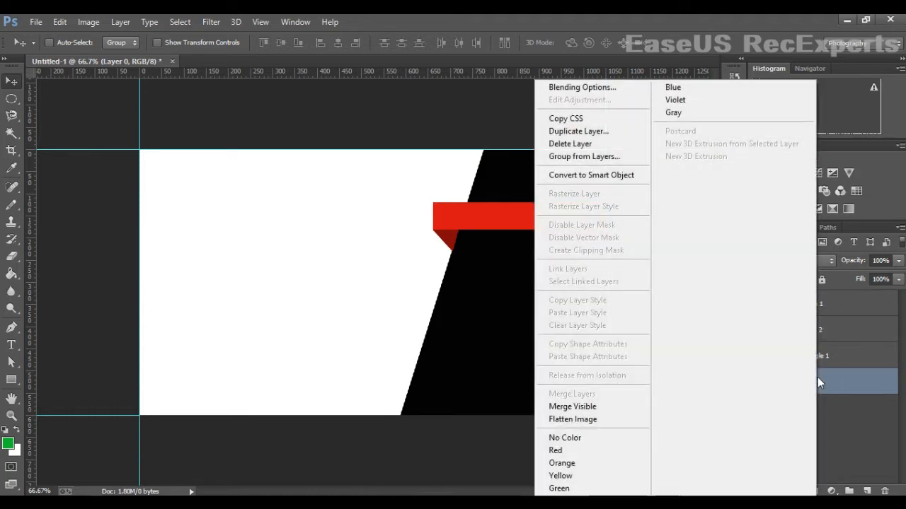
click(847, 388)
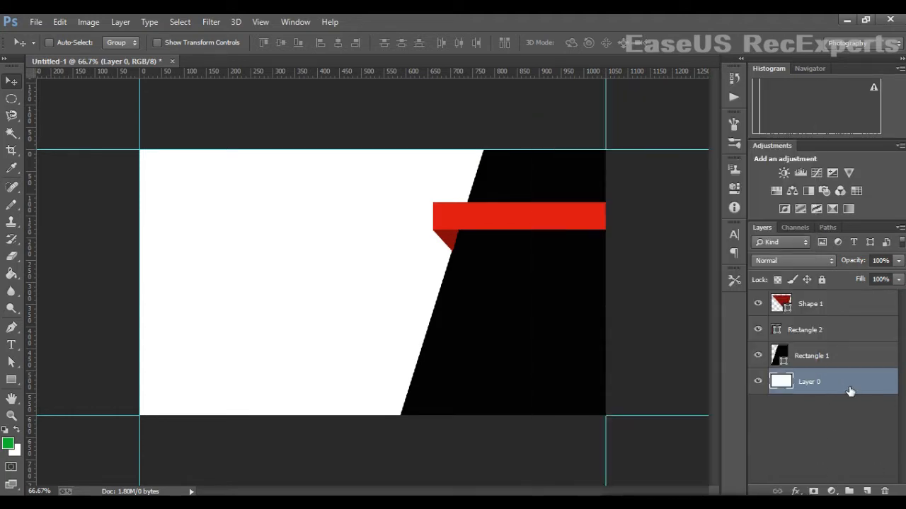
- Add a Color Overlay of RGB 193/46/48 to Layer 0
double_click(793, 383)
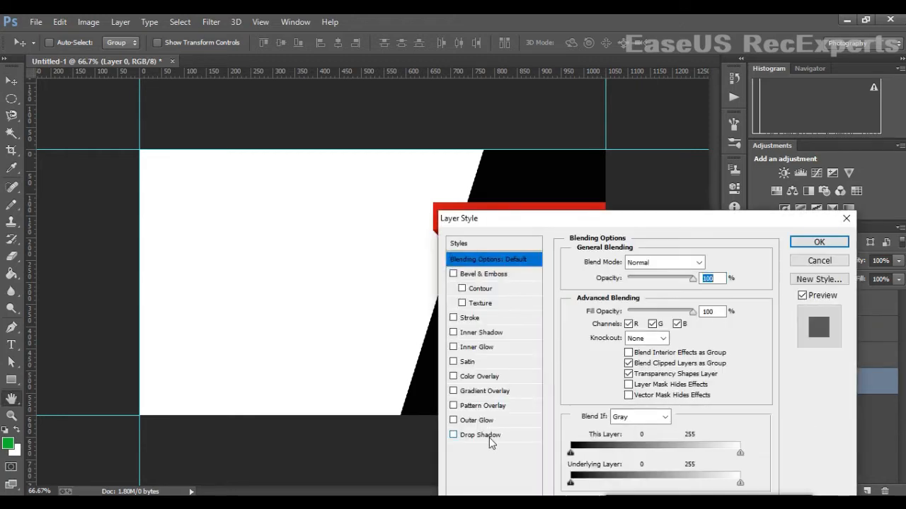
drag(529, 222, 596, 203)
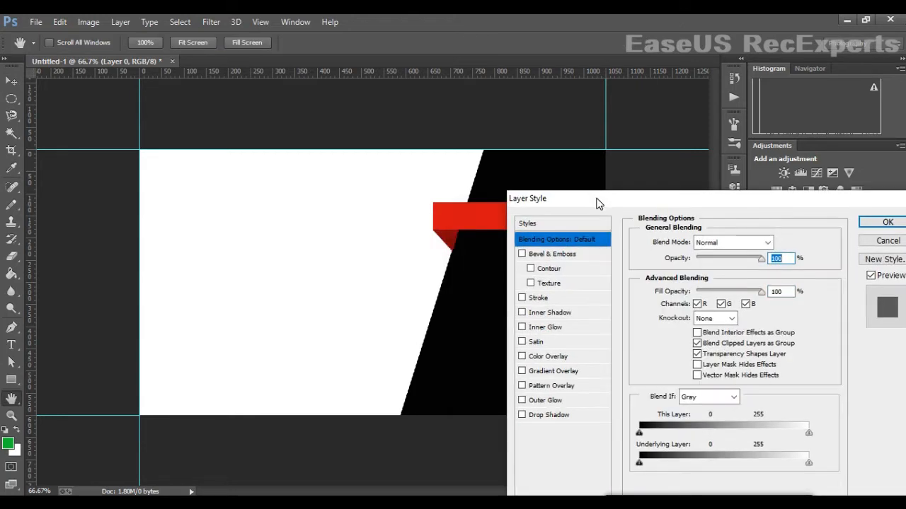
click(551, 358)
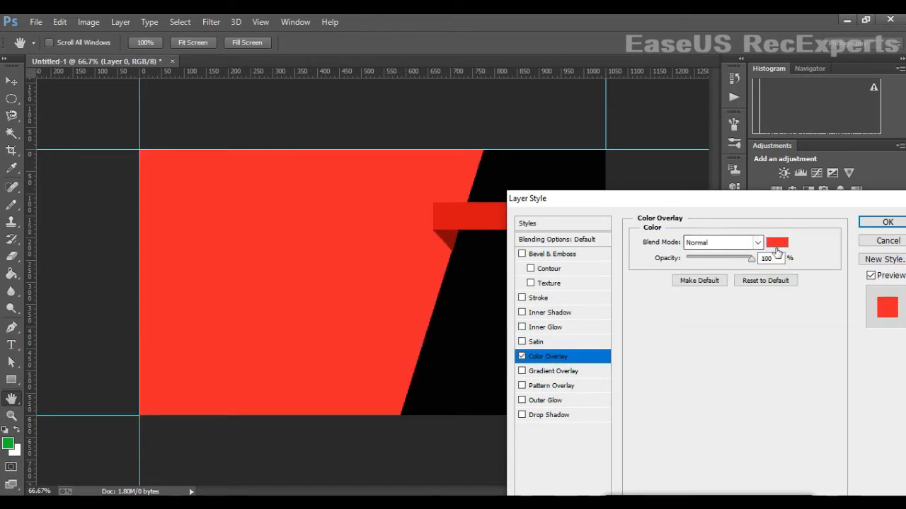
click(776, 243)
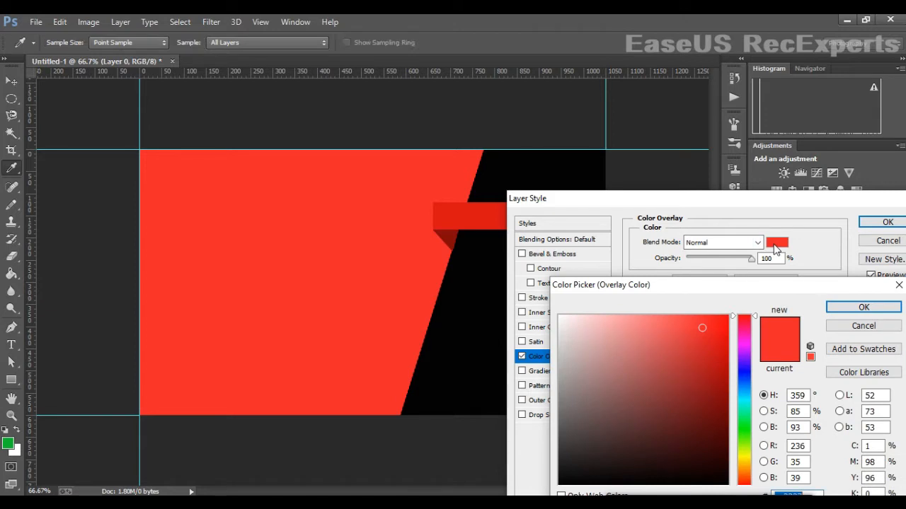
click(681, 354)
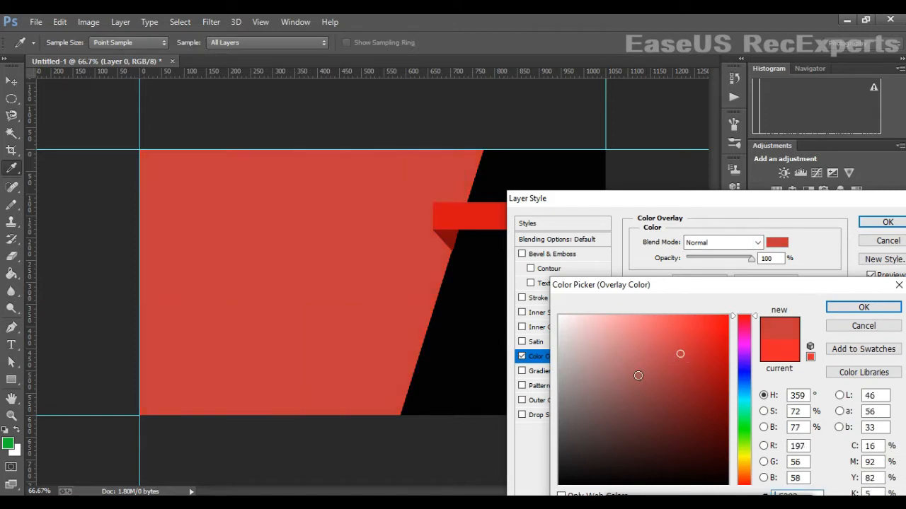
click(619, 361)
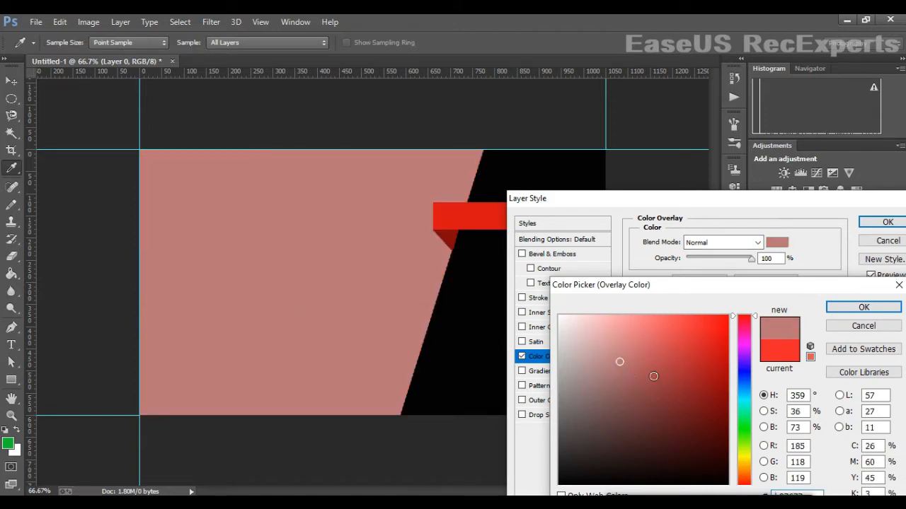
click(671, 355)
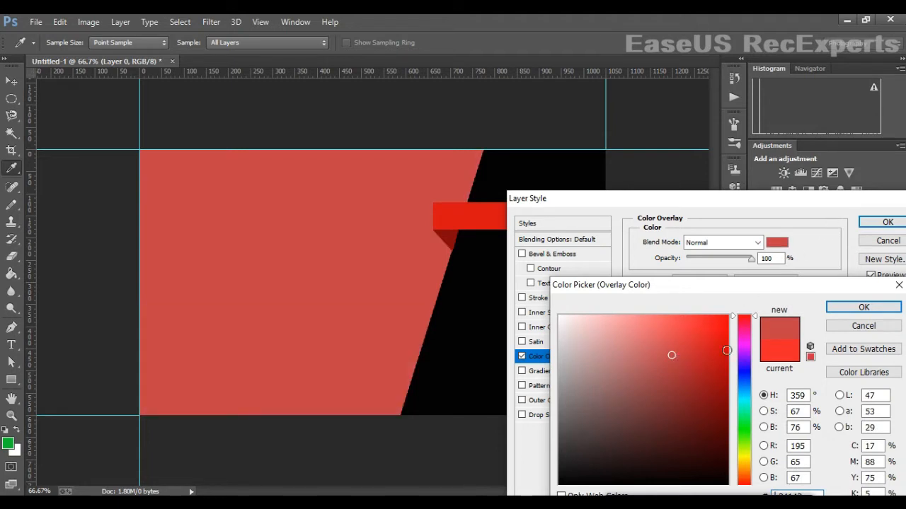
click(692, 363)
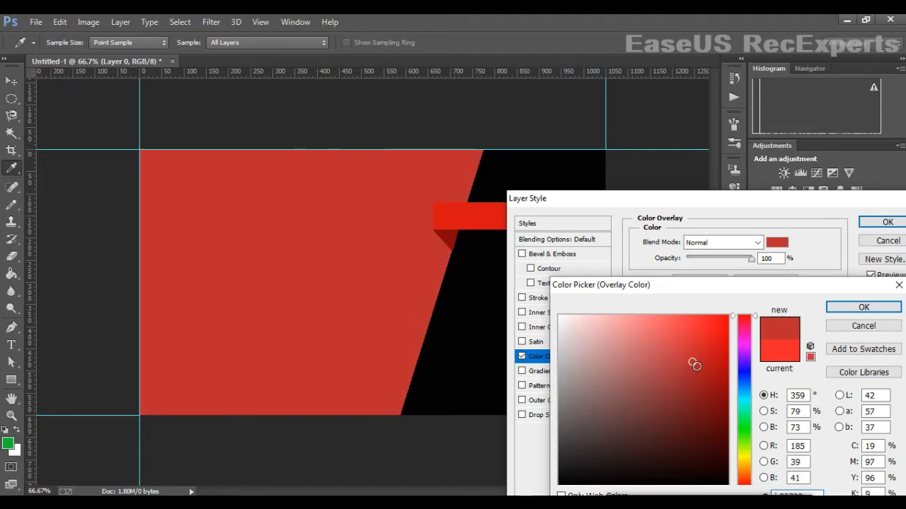
click(688, 358)
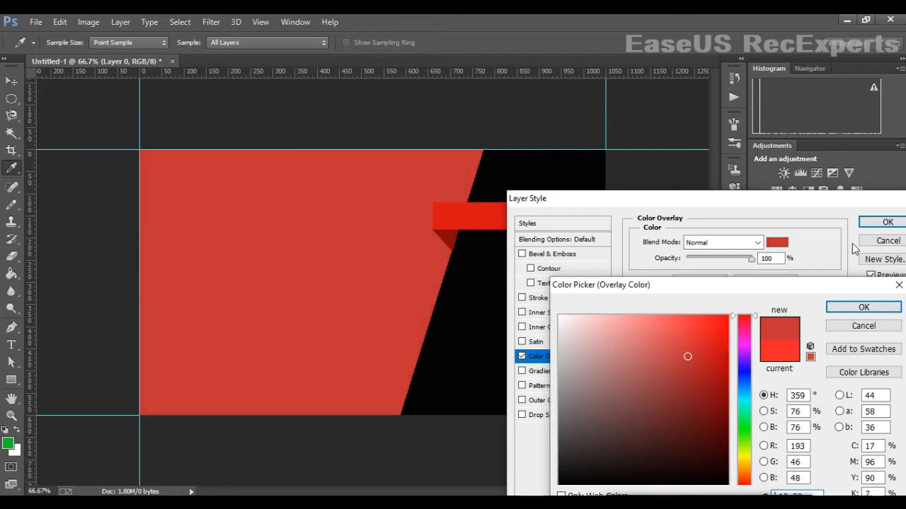
click(862, 307)
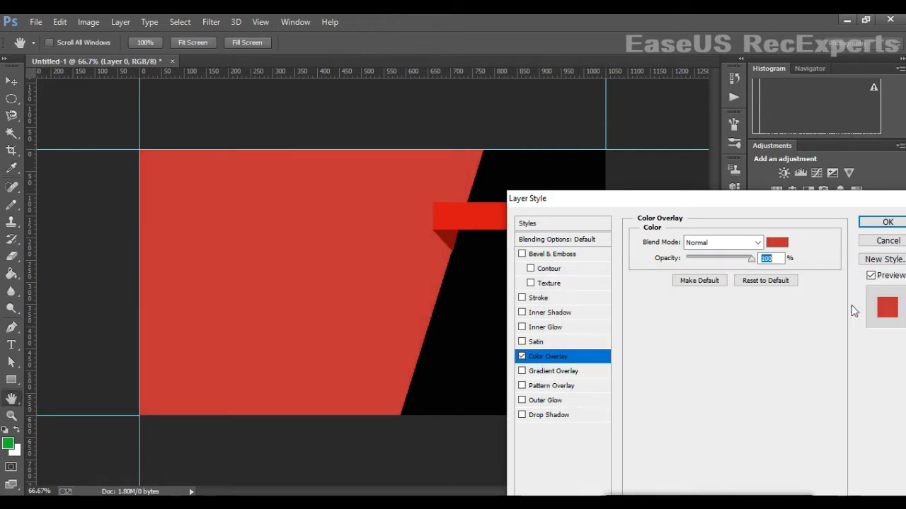
click(881, 223)
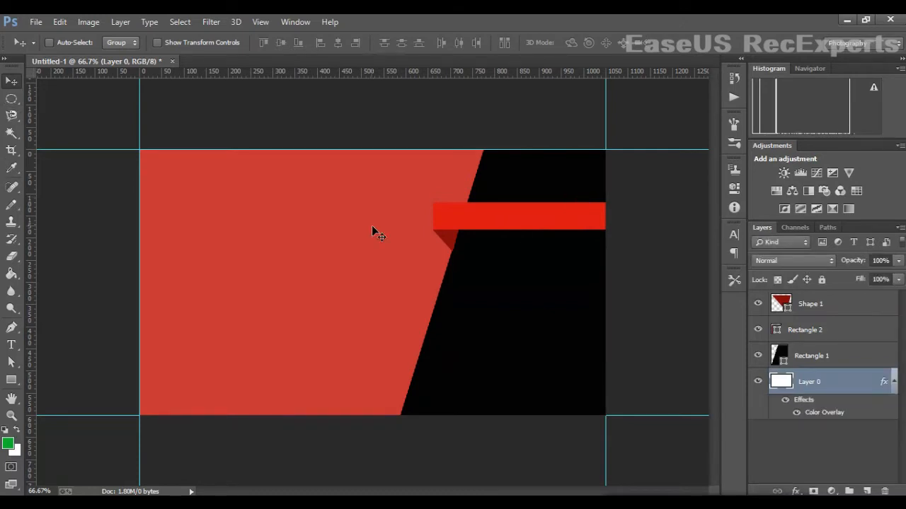
- Type the card holder's name above Rectangle 2 on the red area with the Type tool
click(832, 356)
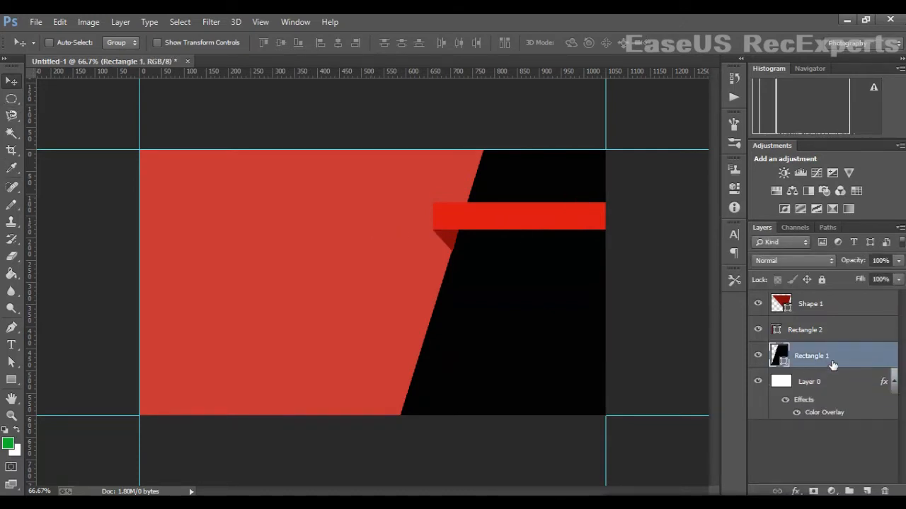
click(814, 330)
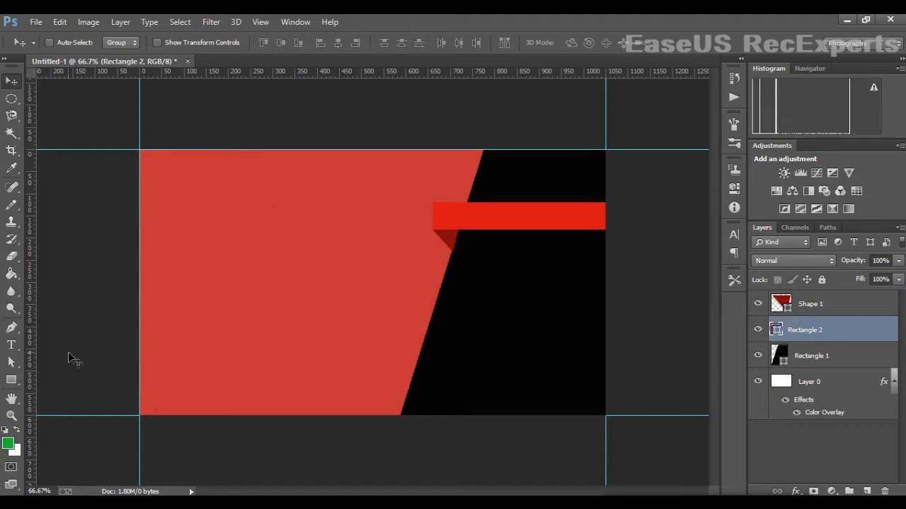
click(15, 346)
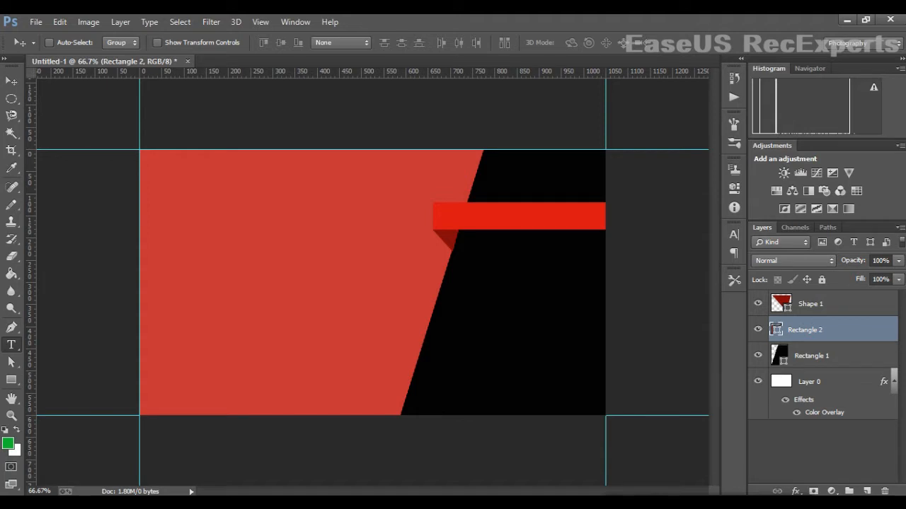
click(212, 211)
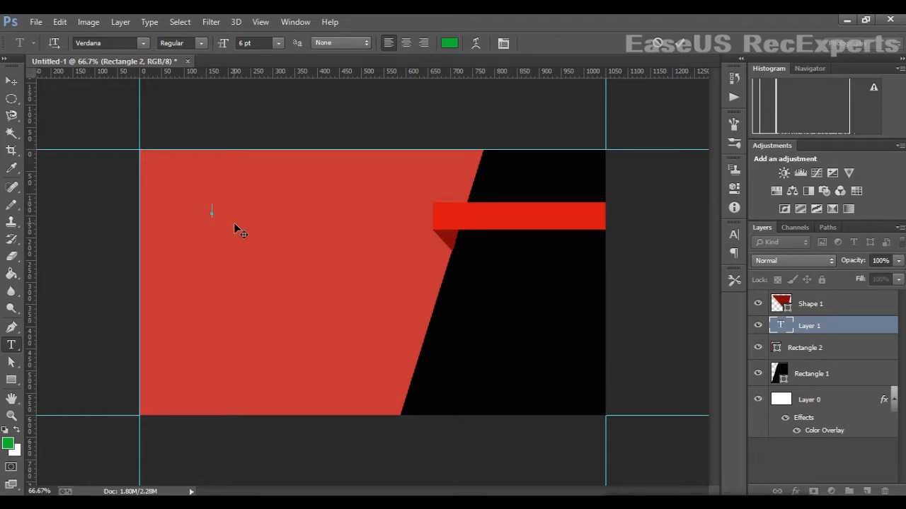
text(MR. PL)
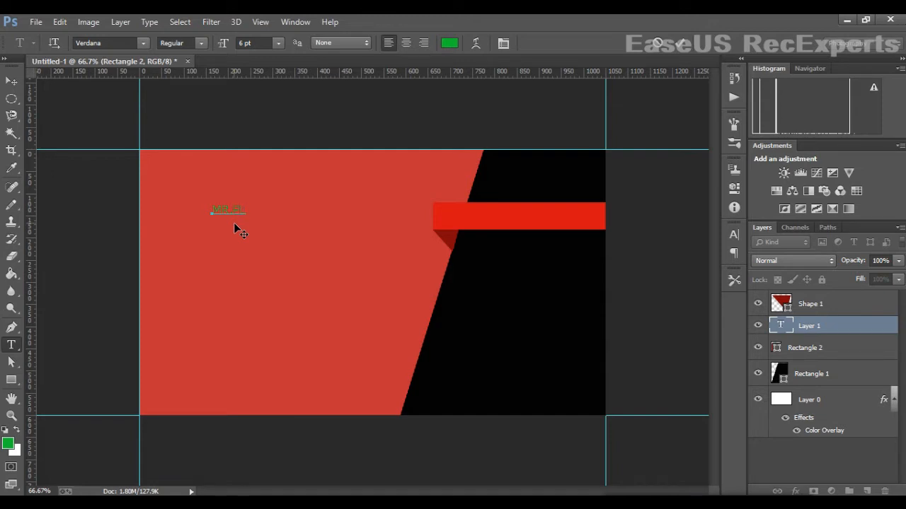
text(AVON)
- Make the name text white and commit it
drag(210, 213, 309, 223)
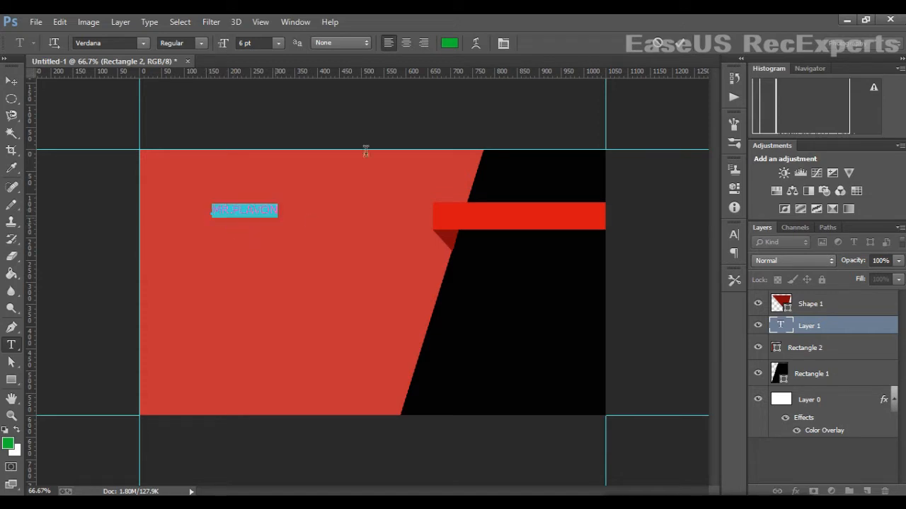
click(450, 43)
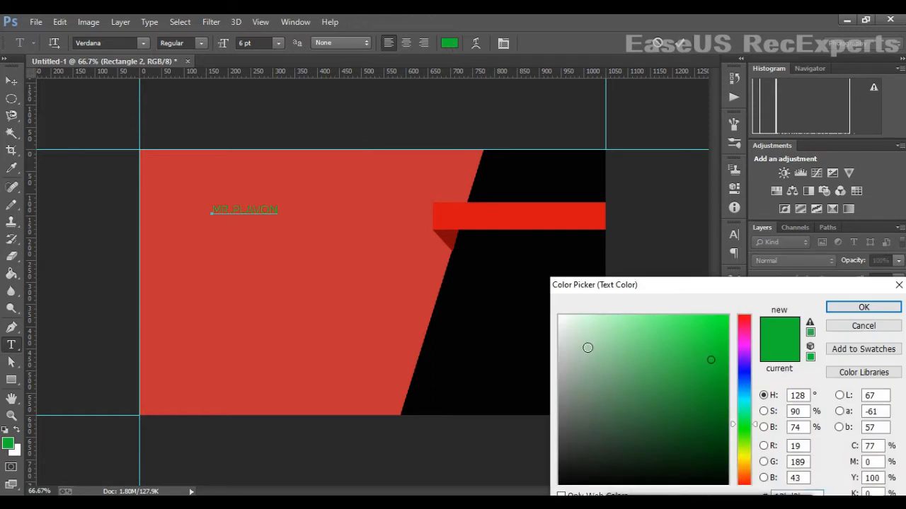
drag(588, 347, 559, 316)
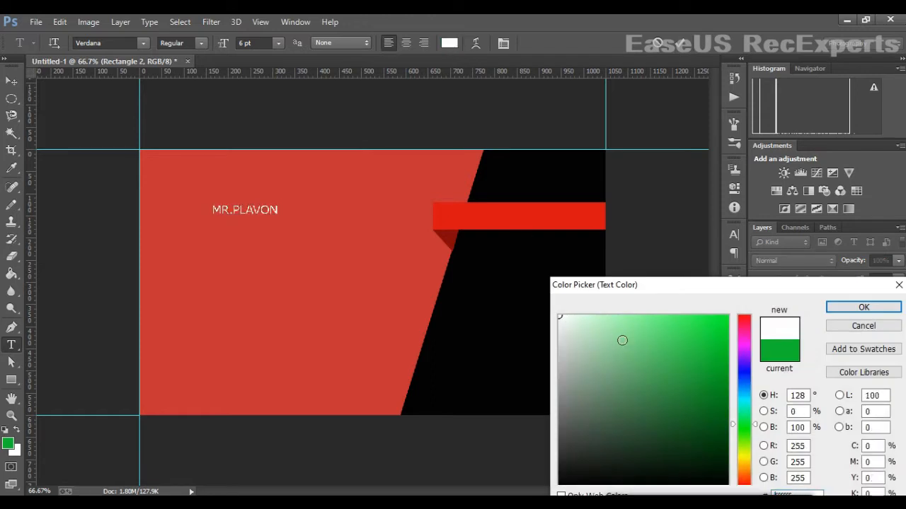
click(846, 307)
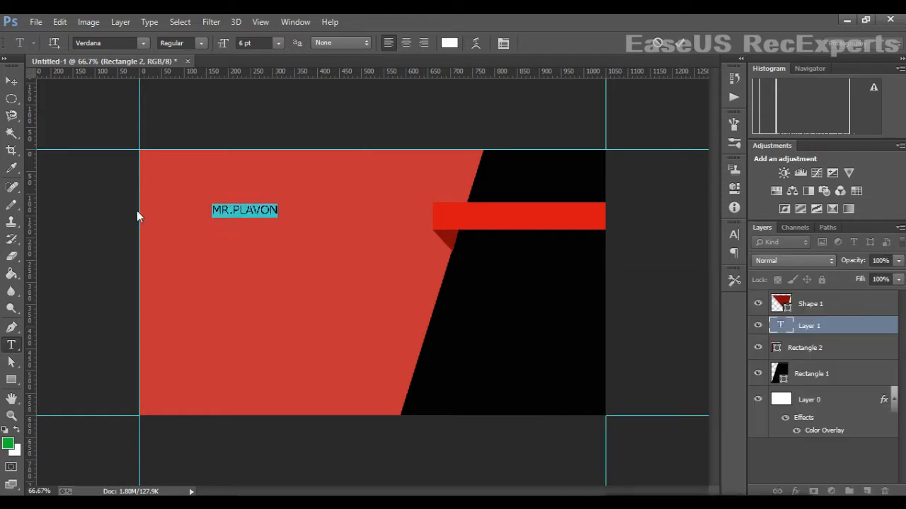
click(13, 84)
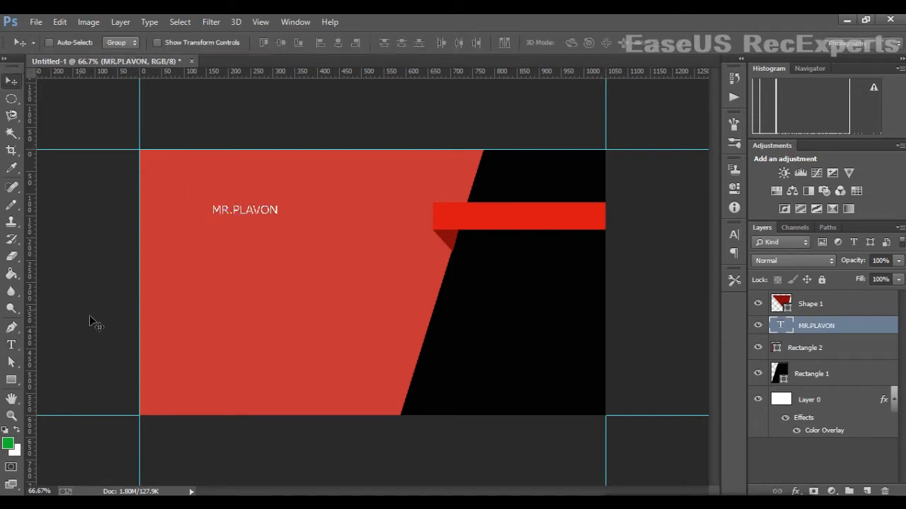
- Set the MR.PLAVON name text to 11 pt
click(11, 345)
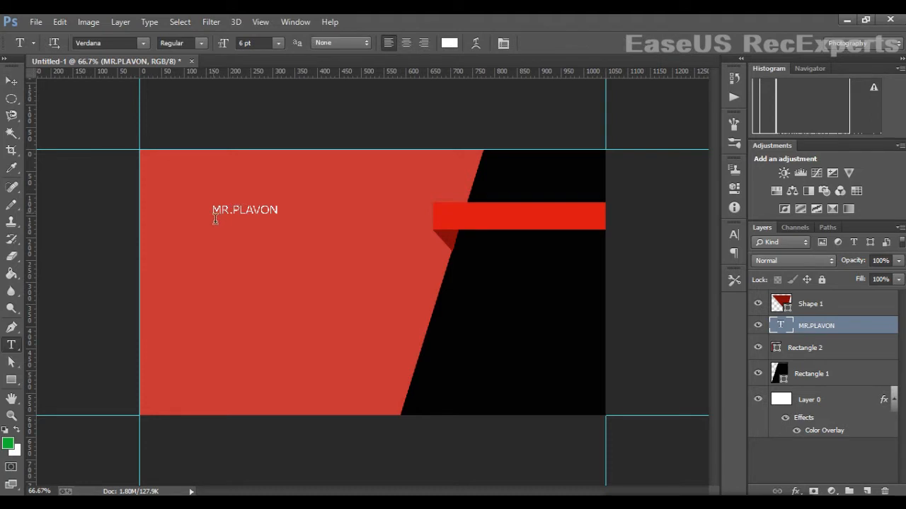
drag(214, 217, 351, 215)
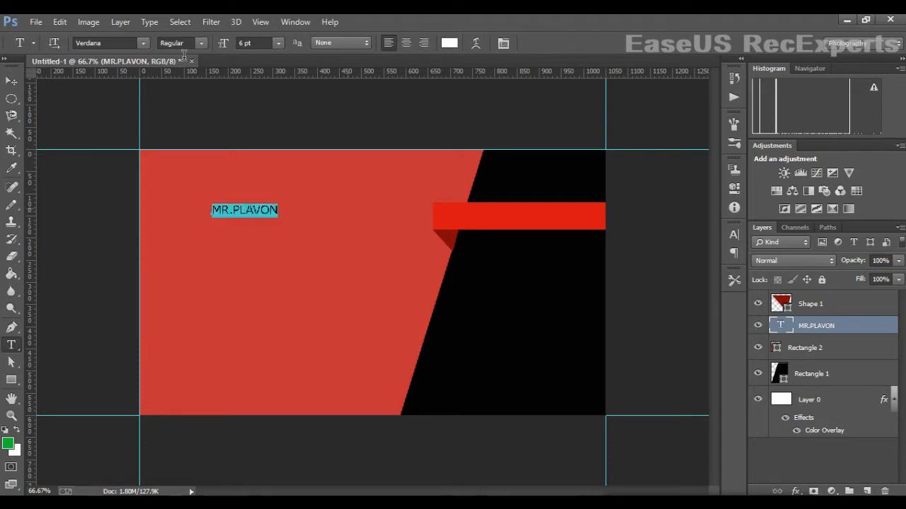
click(279, 43)
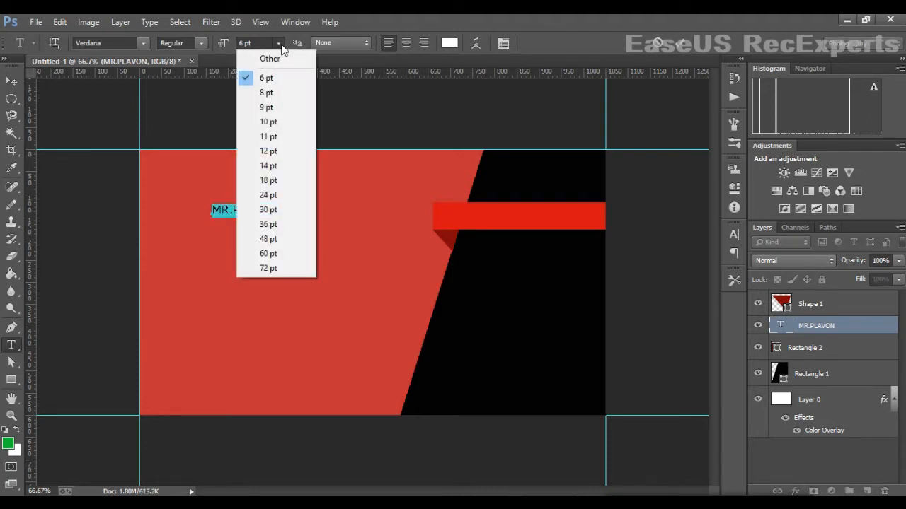
click(269, 136)
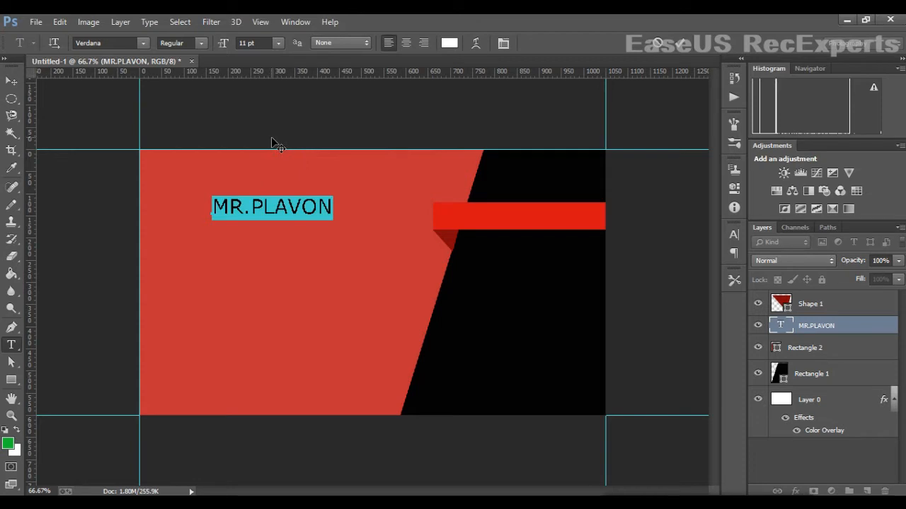
- Move the MR.PLAVON name onto the red ribbon
click(11, 81)
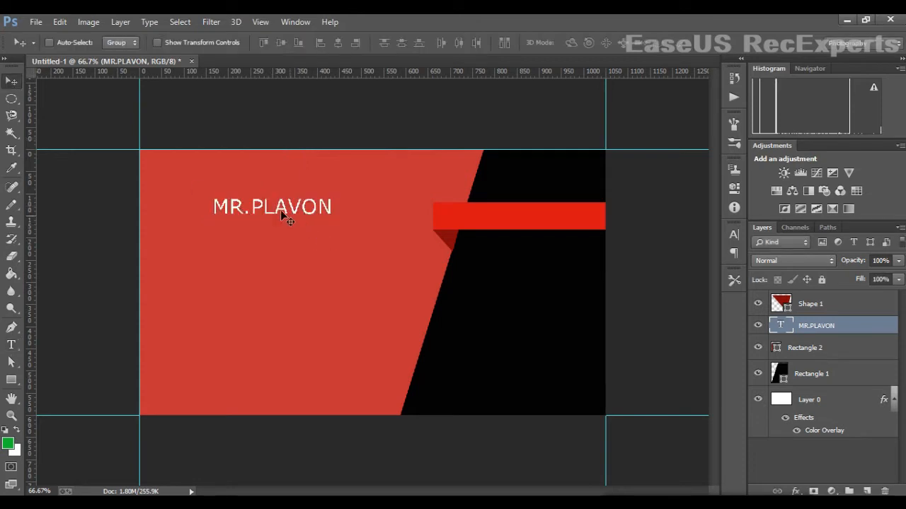
drag(280, 210, 506, 212)
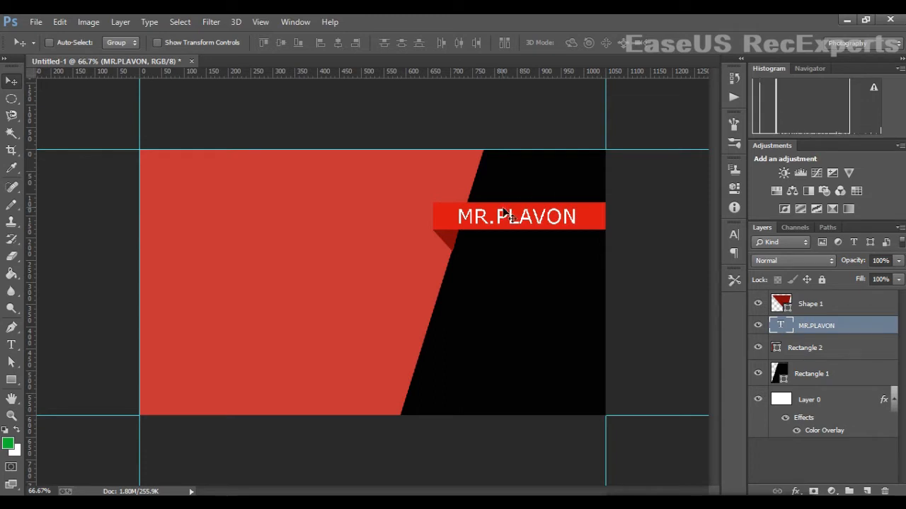
click(12, 346)
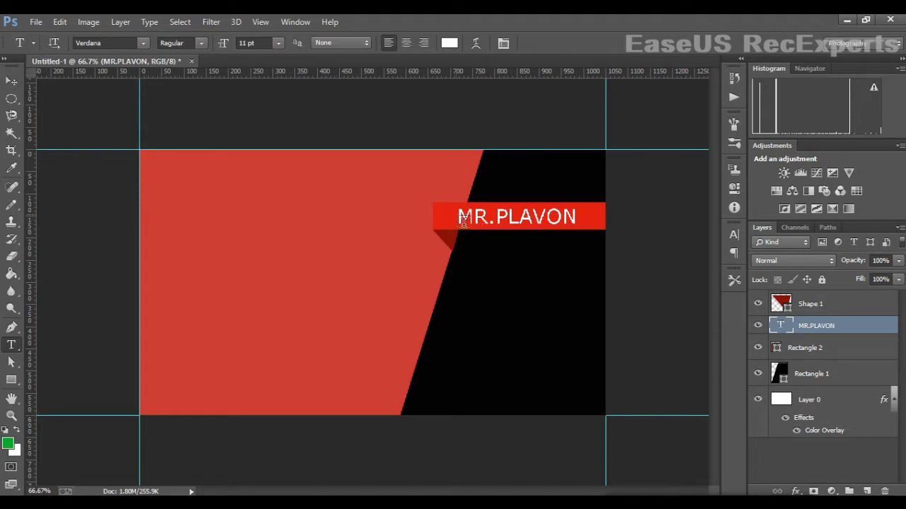
drag(459, 223, 585, 219)
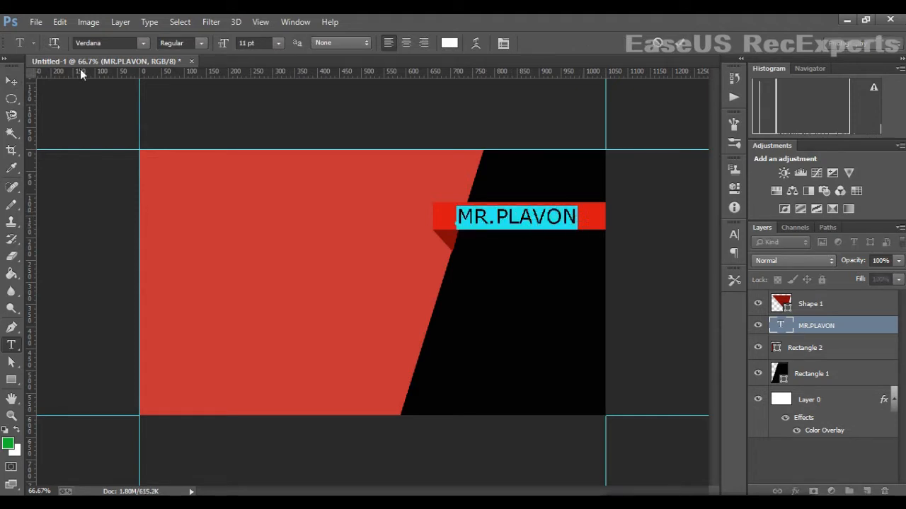
click(143, 45)
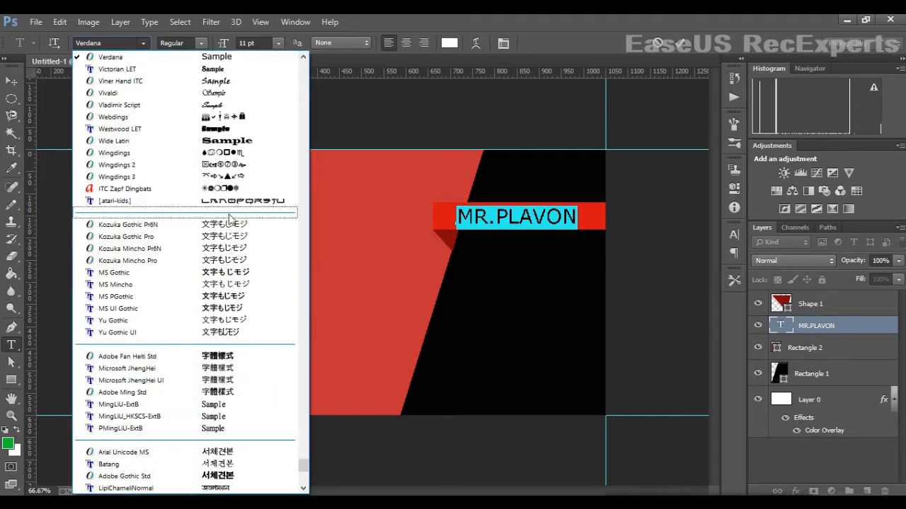
scroll(236, 191, up, 2)
scroll(236, 191, up, 2)
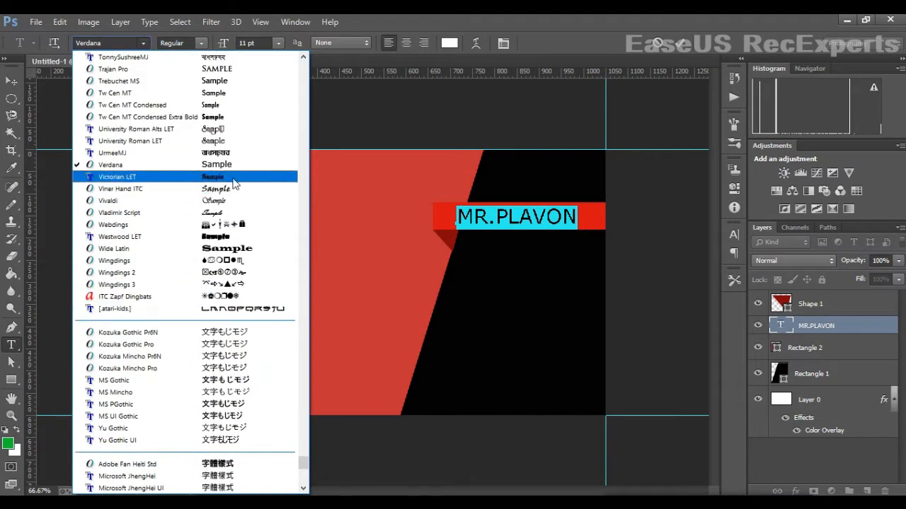
click(239, 166)
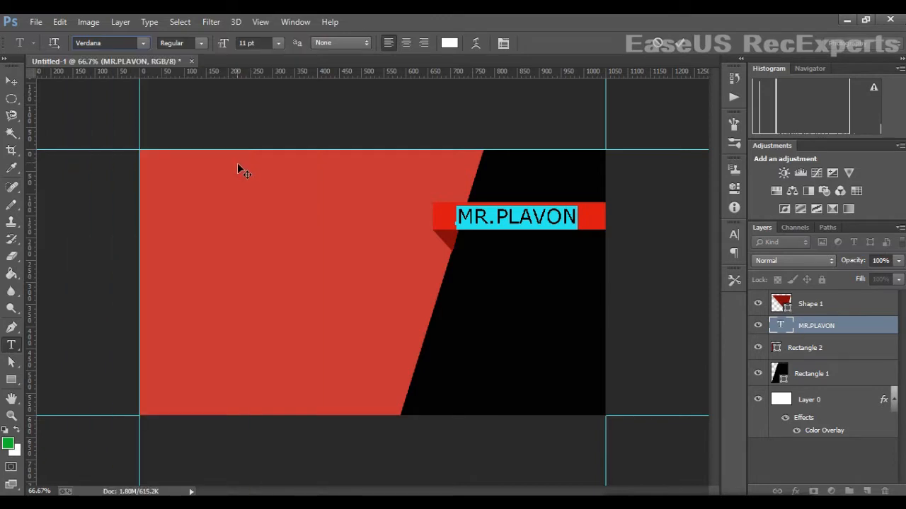
click(145, 43)
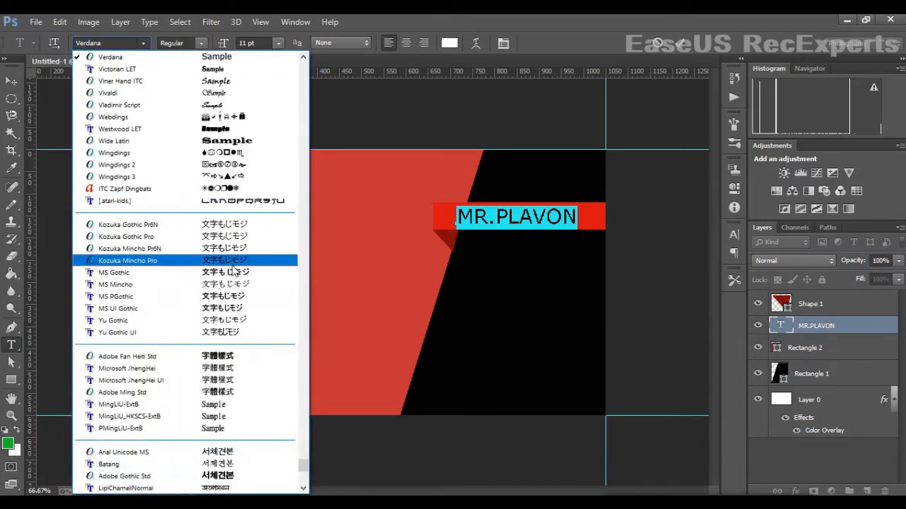
scroll(230, 251, up, 5)
click(219, 118)
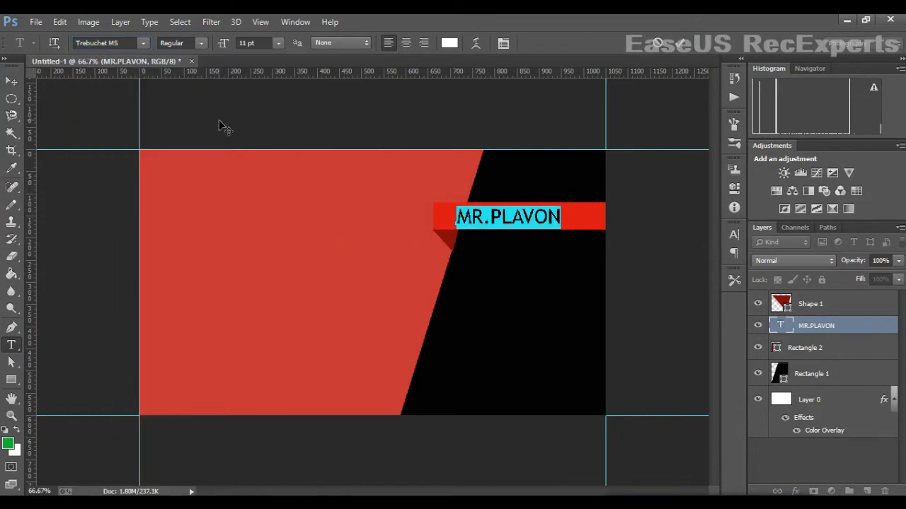
click(144, 43)
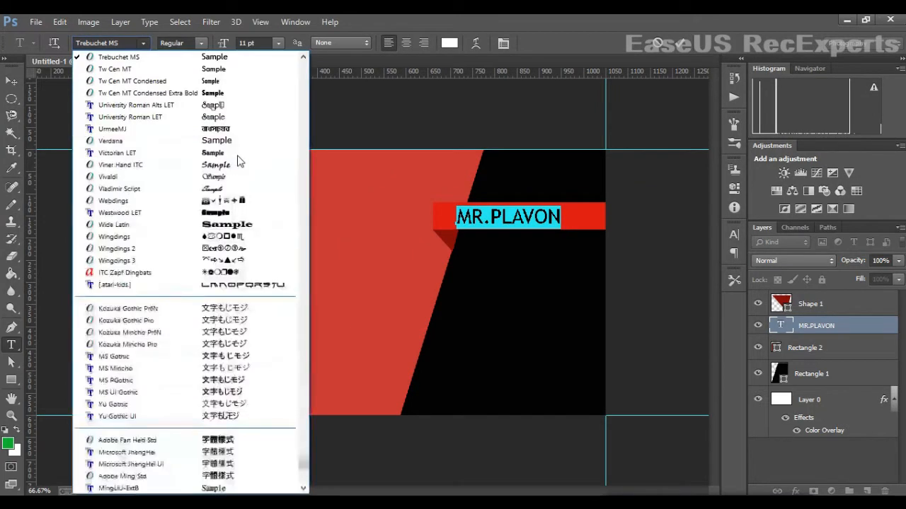
click(244, 141)
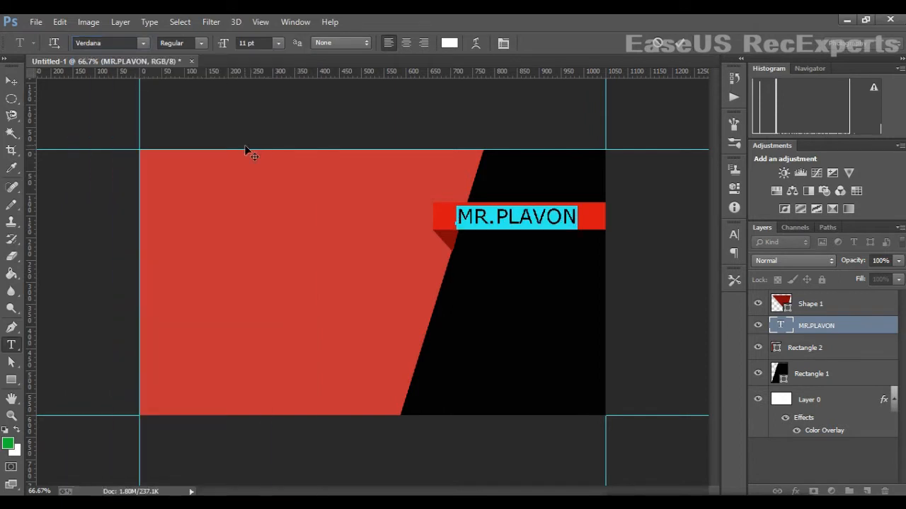
click(12, 82)
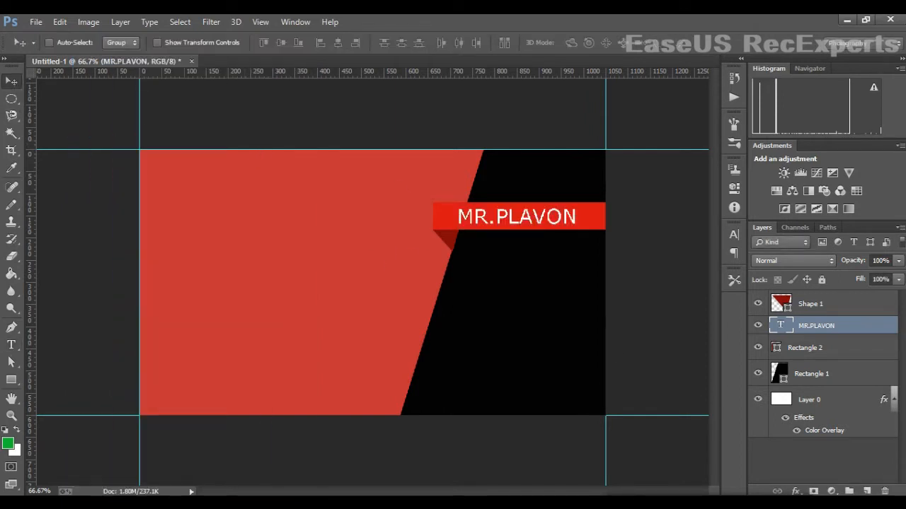
- Add a Drop Shadow layer style to the MR.PLAVON text layer
right_click(834, 323)
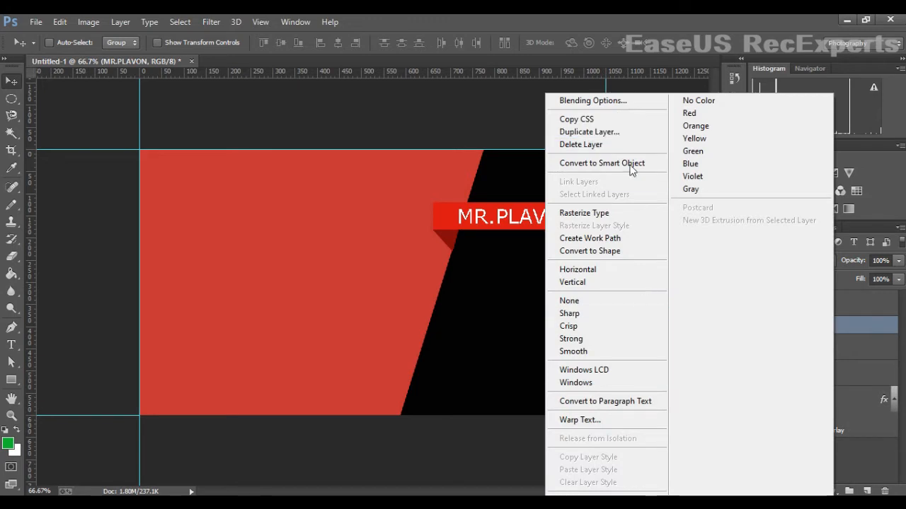
click(630, 106)
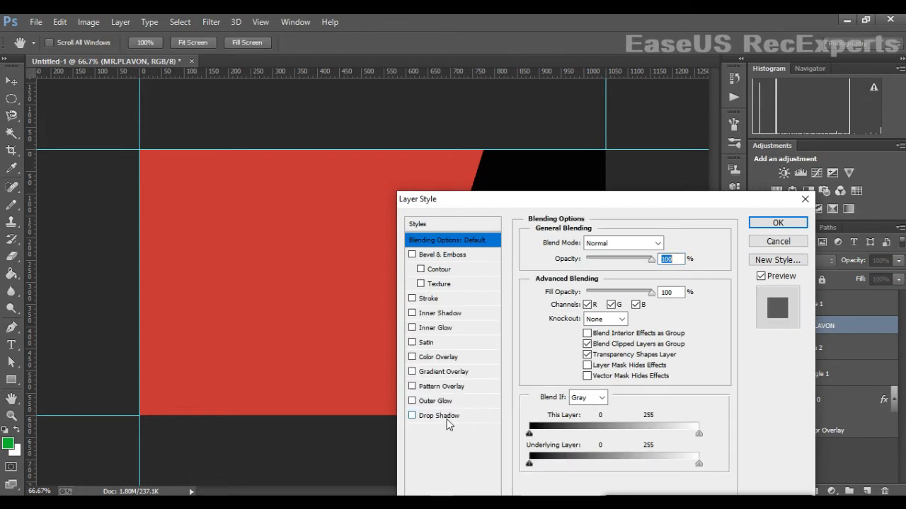
click(445, 416)
drag(550, 199, 787, 192)
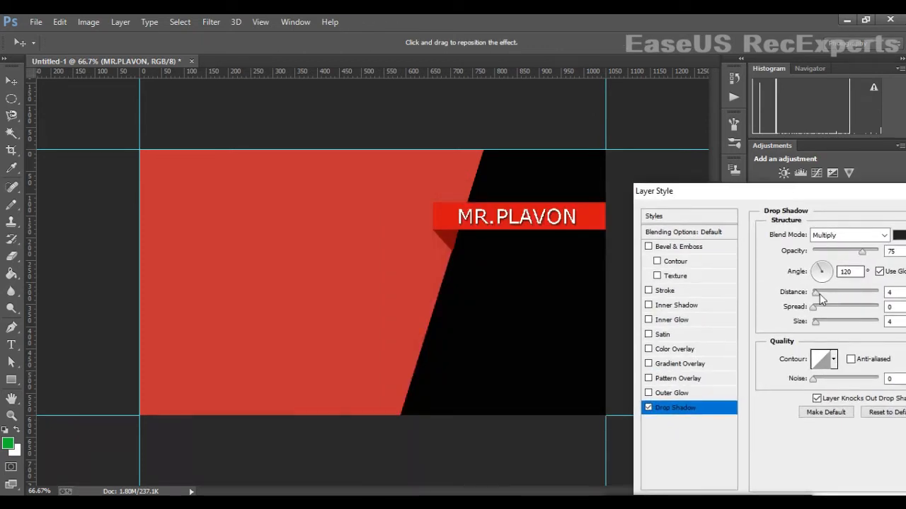
- Set the Multiply shadow to about 82% opacity, 8 px distance and 5 px size, and apply it
drag(818, 293, 821, 295)
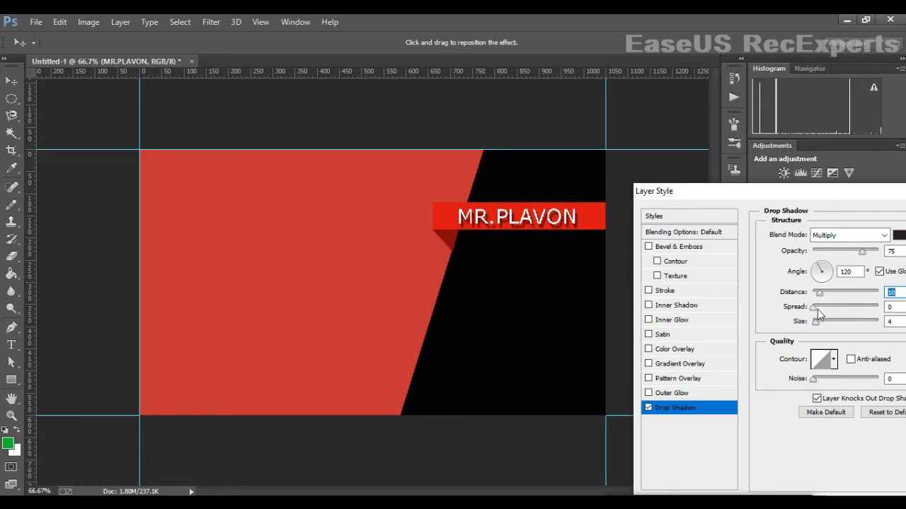
drag(817, 322, 822, 324)
mouse_move(819, 296)
mouse_down()
mouse_move(830, 300)
mouse_move(820, 301)
mouse_up()
drag(840, 195, 768, 196)
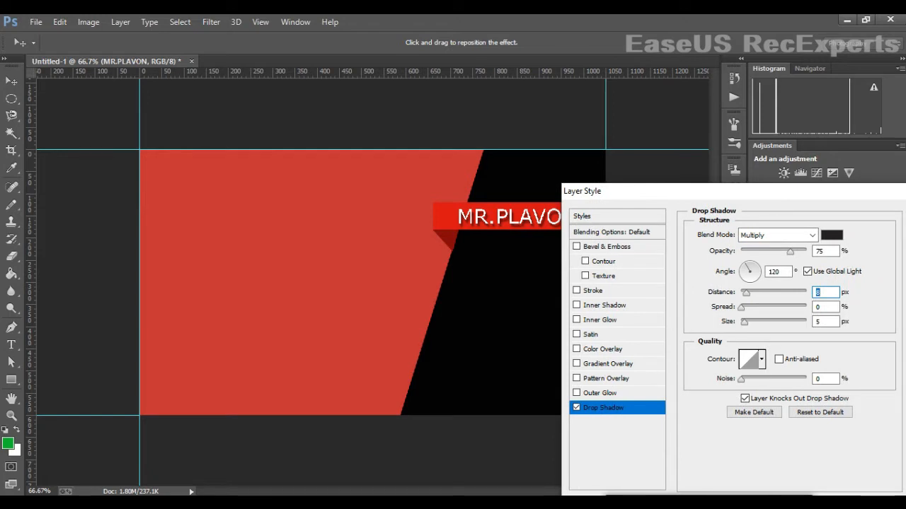
drag(867, 194, 761, 201)
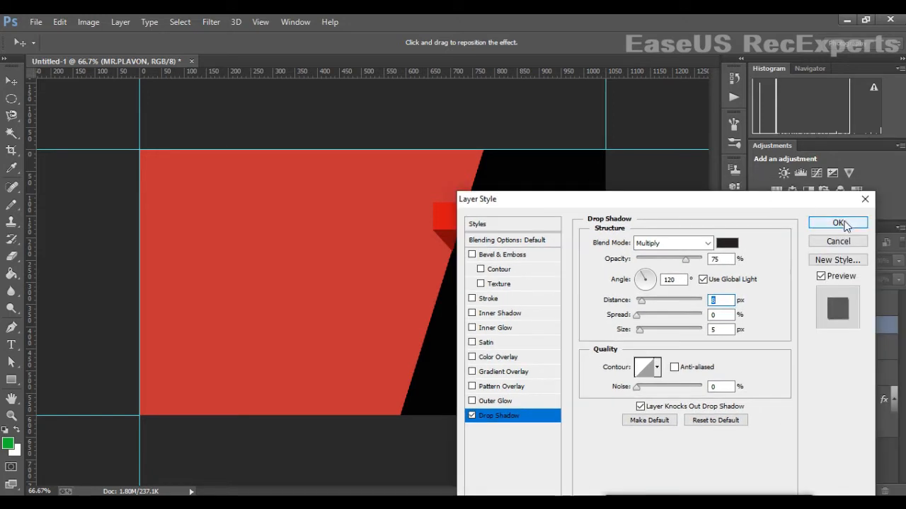
drag(681, 204, 748, 232)
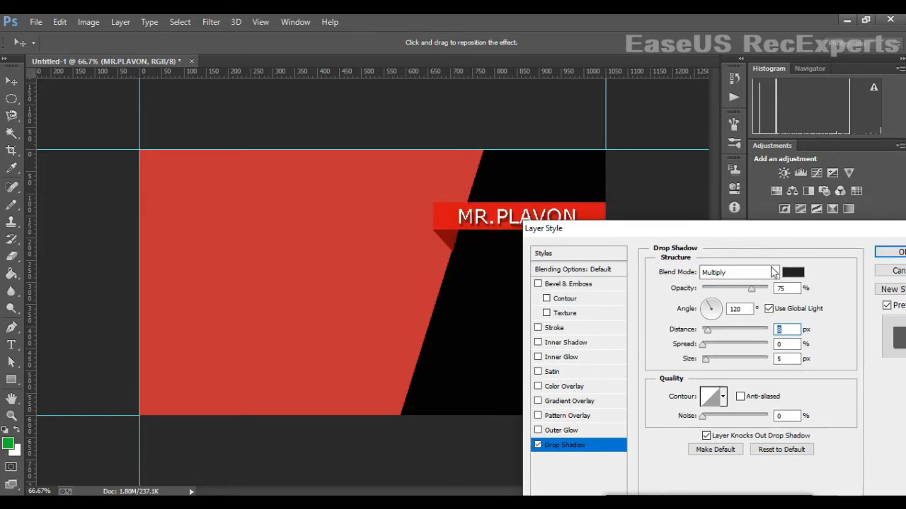
drag(751, 290, 763, 296)
drag(740, 228, 679, 282)
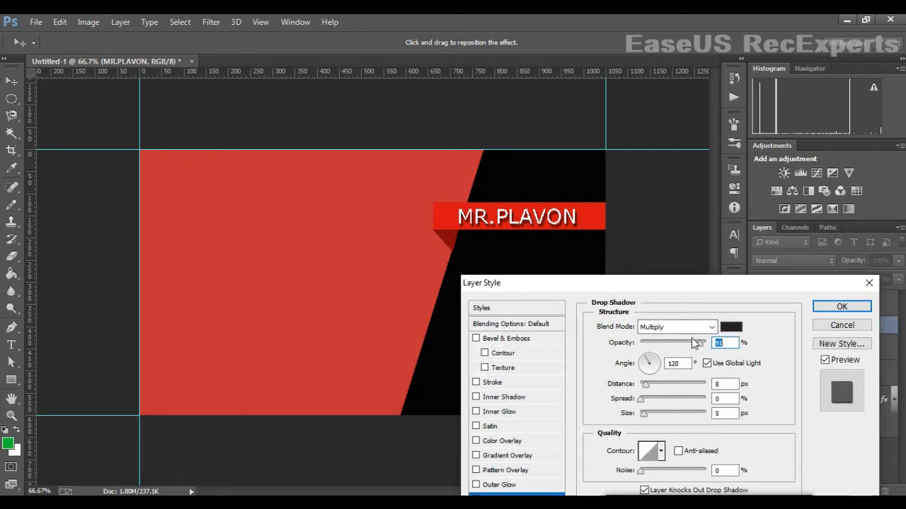
drag(699, 342, 693, 342)
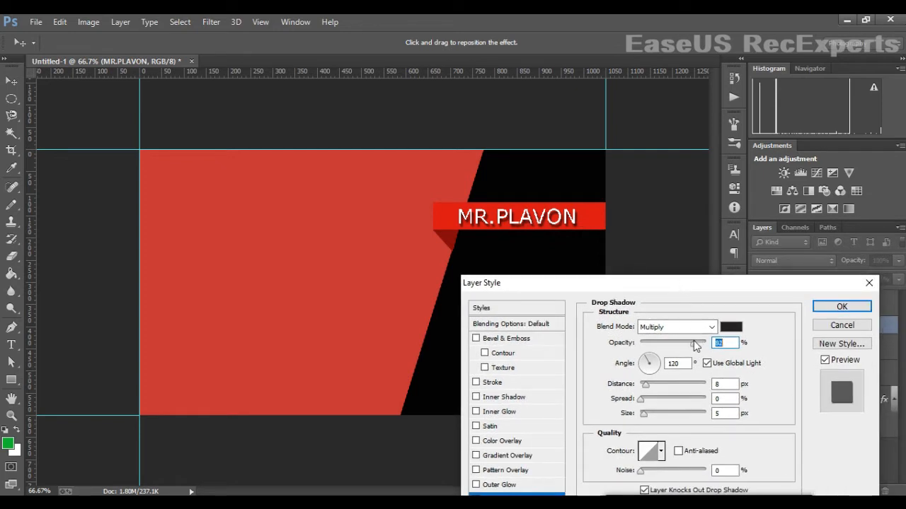
click(857, 308)
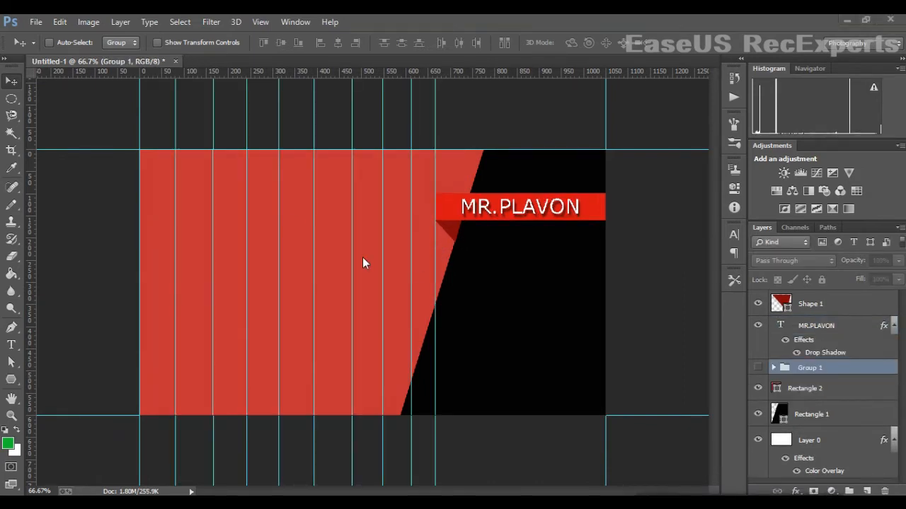
- Draw a six-sided polygon at the red area's top-left corner
click(11, 379)
mouse_move(153, 185)
mouse_down()
mouse_move(161, 209)
mouse_move(157, 170)
mouse_up()
click(12, 81)
click(898, 261)
mouse_move(898, 276)
mouse_down()
mouse_move(844, 293)
mouse_move(901, 288)
mouse_up()
click(158, 172)
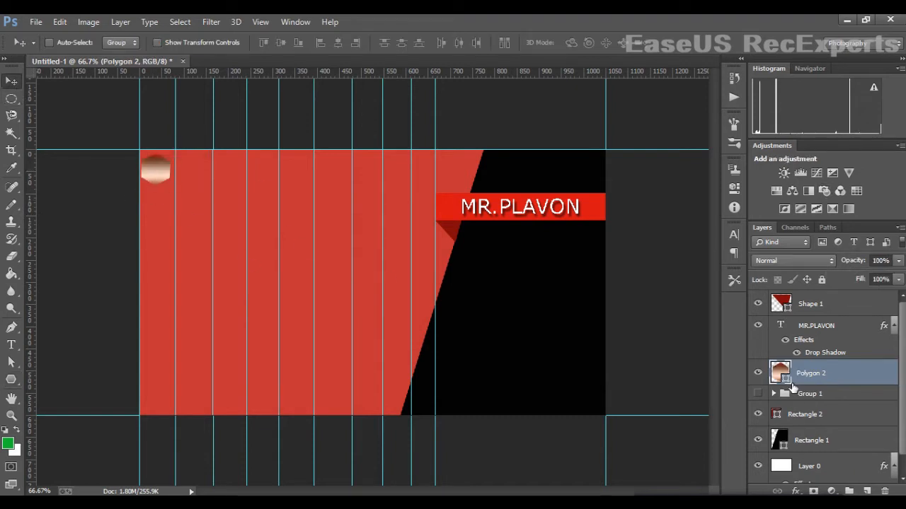
double_click(784, 376)
click(690, 150)
- Give the hexagon a solid black fill at 54% layer opacity
click(10, 380)
click(121, 43)
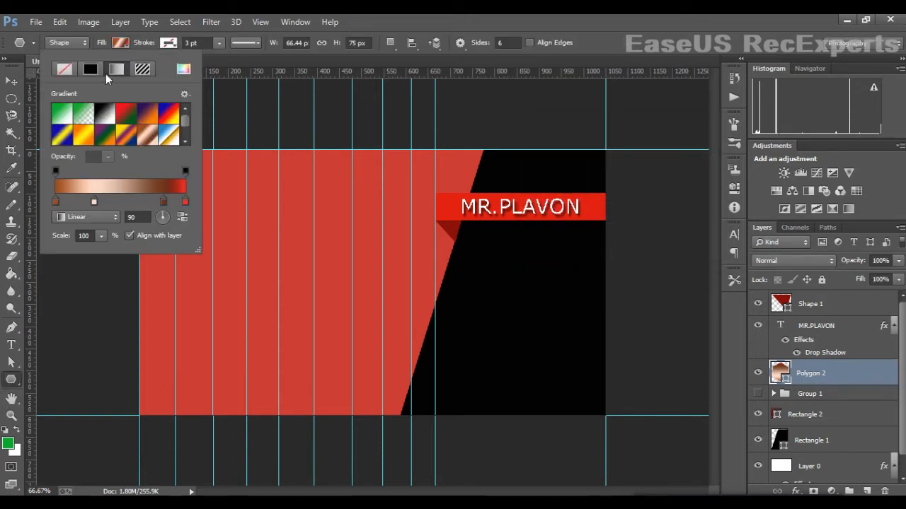
click(92, 69)
click(124, 156)
click(13, 83)
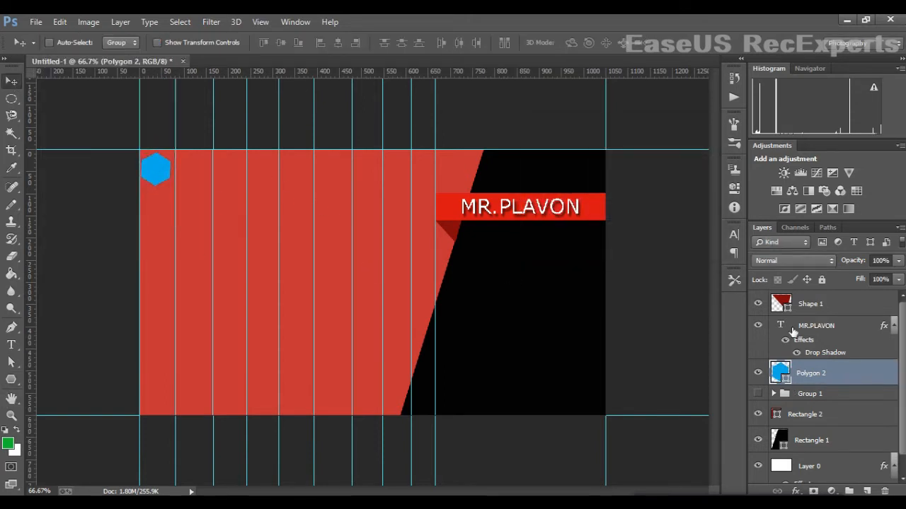
click(899, 260)
drag(900, 276, 868, 276)
double_click(781, 374)
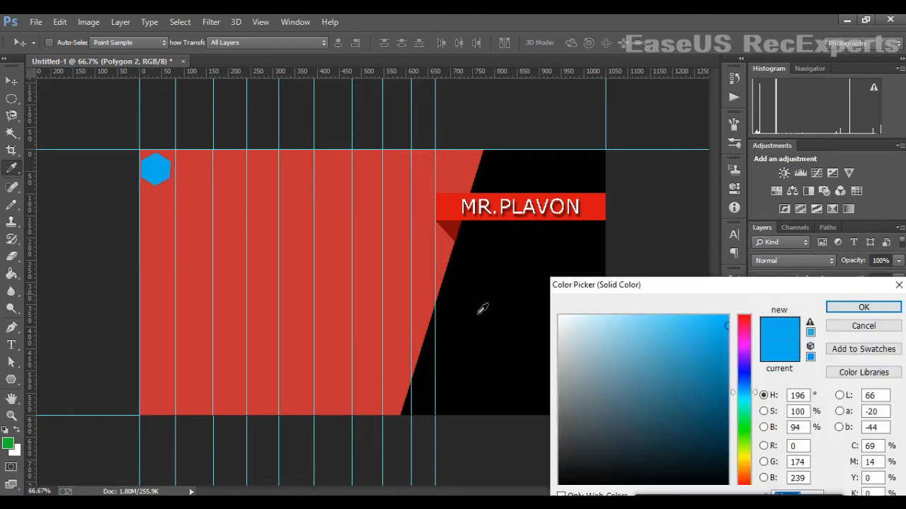
click(481, 307)
click(863, 305)
- Copy the hexagon down the left column and along the bottom row, aligning with guides
drag(150, 178, 154, 294)
drag(153, 296, 157, 353)
drag(157, 353, 153, 411)
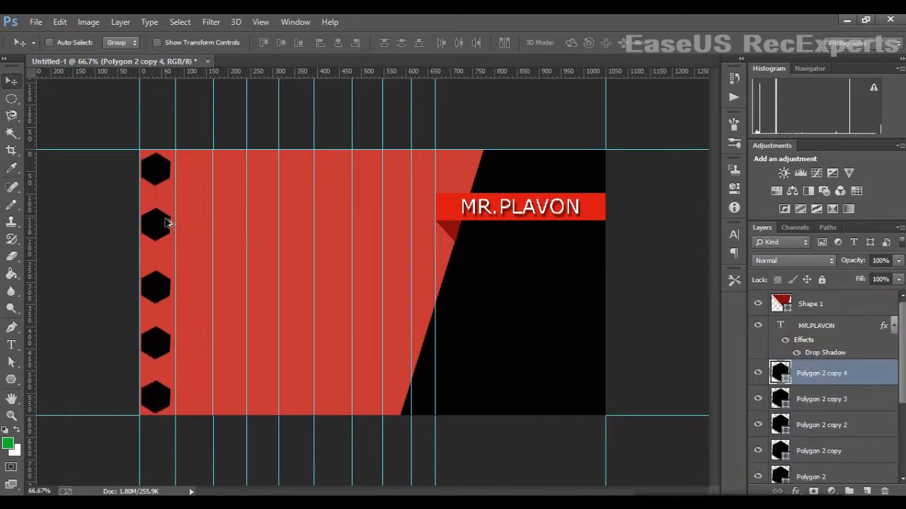
drag(171, 236, 211, 240)
drag(211, 248, 247, 245)
drag(247, 246, 285, 61)
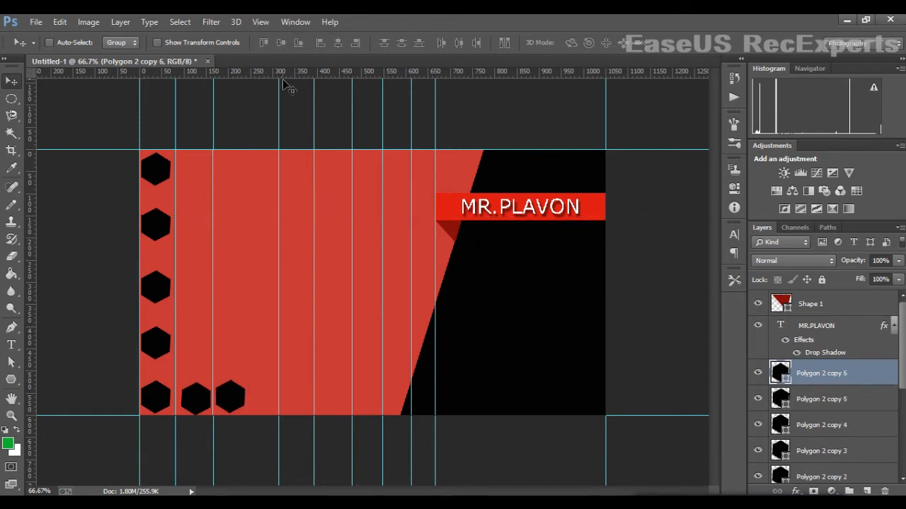
drag(31, 259, 245, 258)
drag(235, 405, 336, 403)
drag(337, 402, 377, 400)
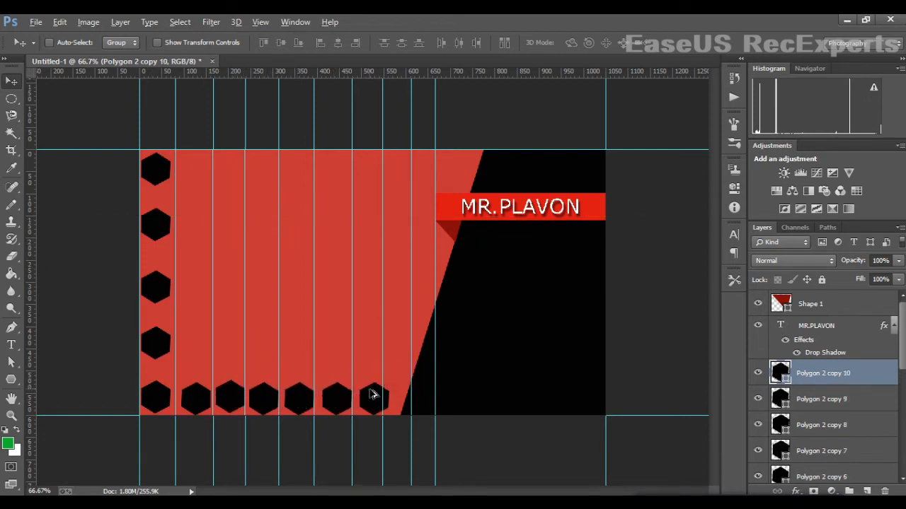
mouse_move(383, 368)
mouse_down()
mouse_move(397, 368)
mouse_move(389, 369)
mouse_up()
drag(352, 386, 413, 375)
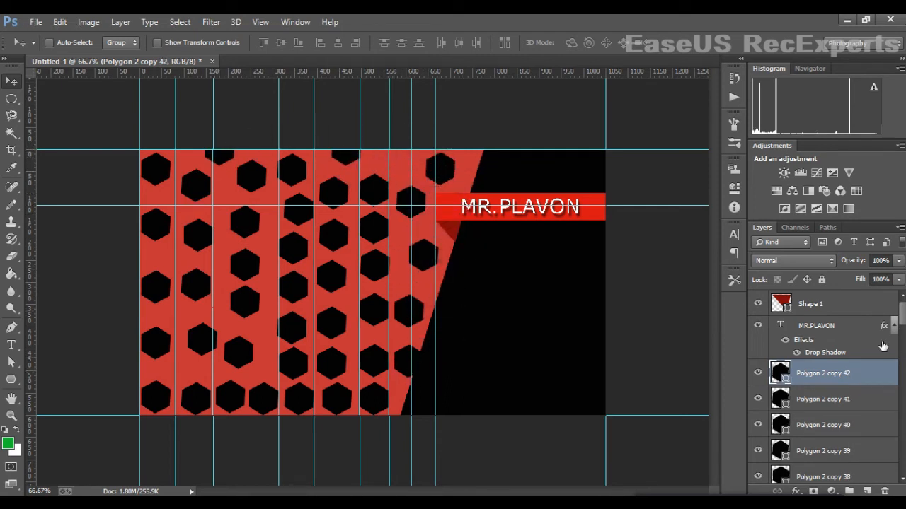
- Group all hexagon layers as Group 2 and fade the group to 5% opacity
shift+click(824, 400)
key(ctrl+g)
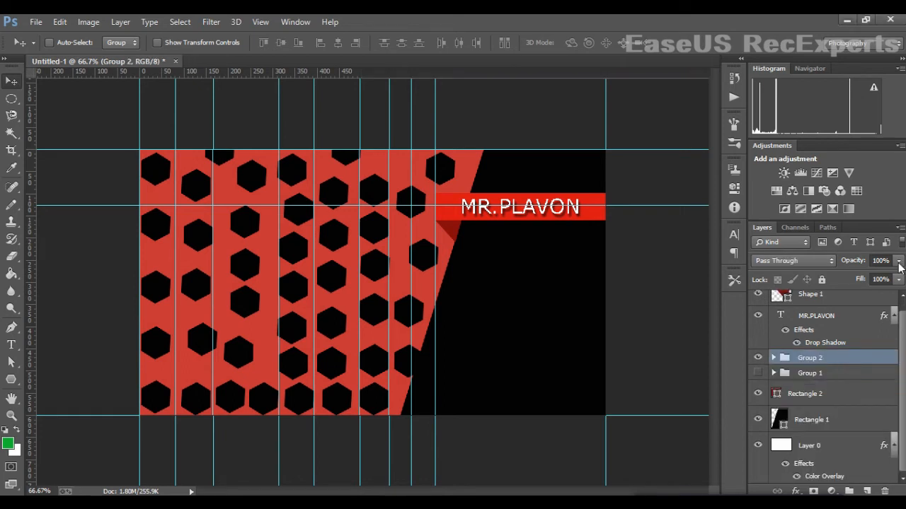
drag(898, 261, 834, 276)
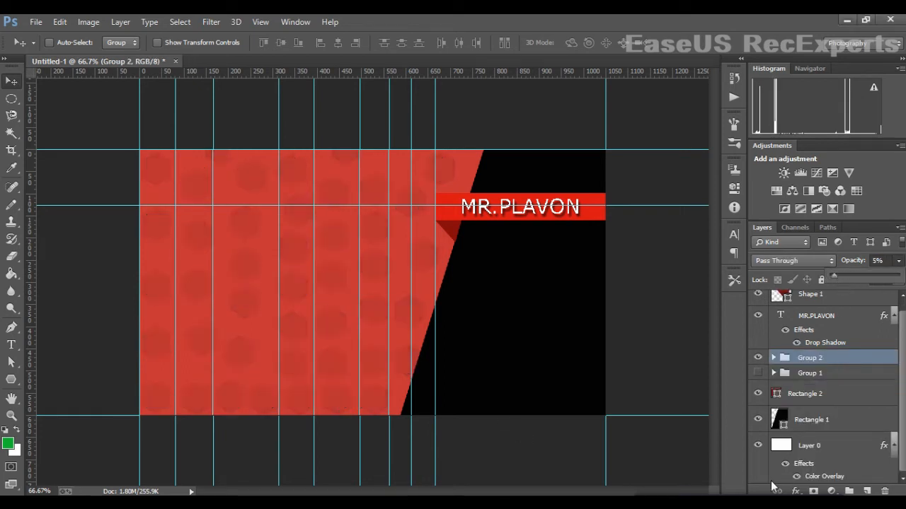
- Remove a vertical guide and select the Rectangle 2 ribbon with its MR.PLAVON text
drag(358, 391, 14, 352)
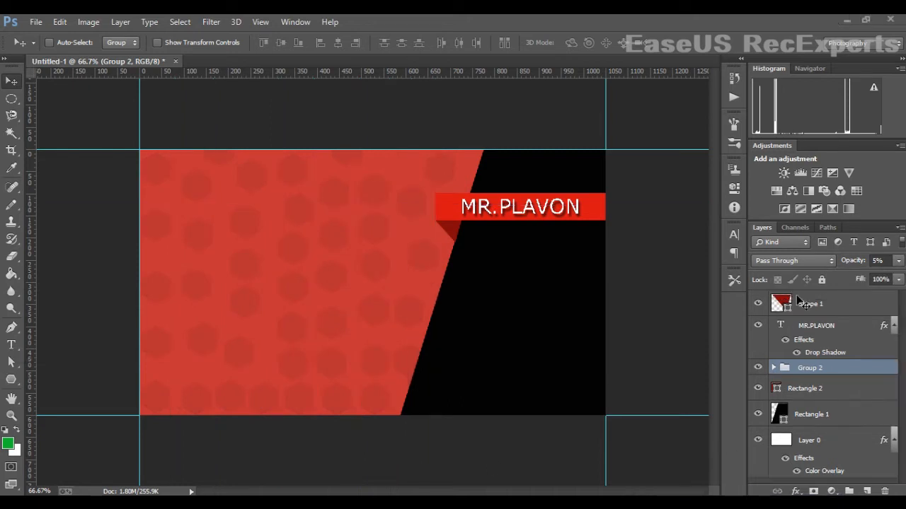
click(818, 391)
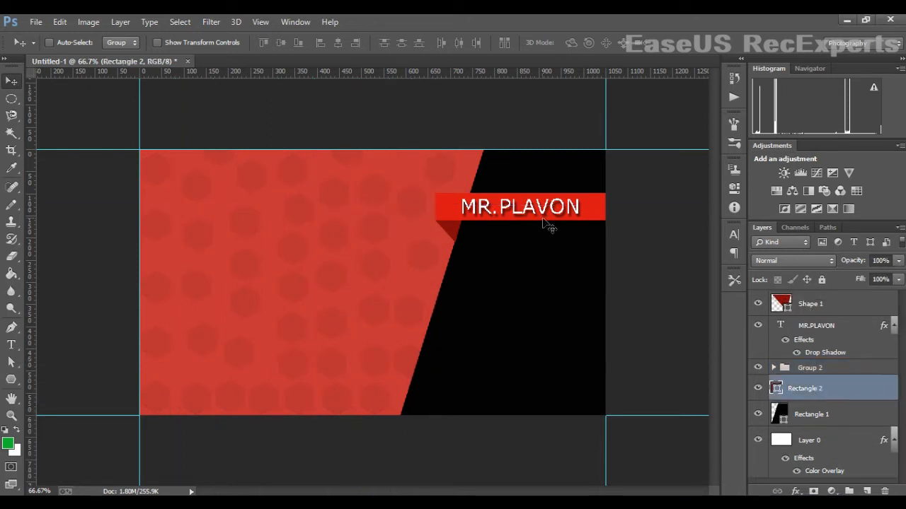
ctrl+click(823, 333)
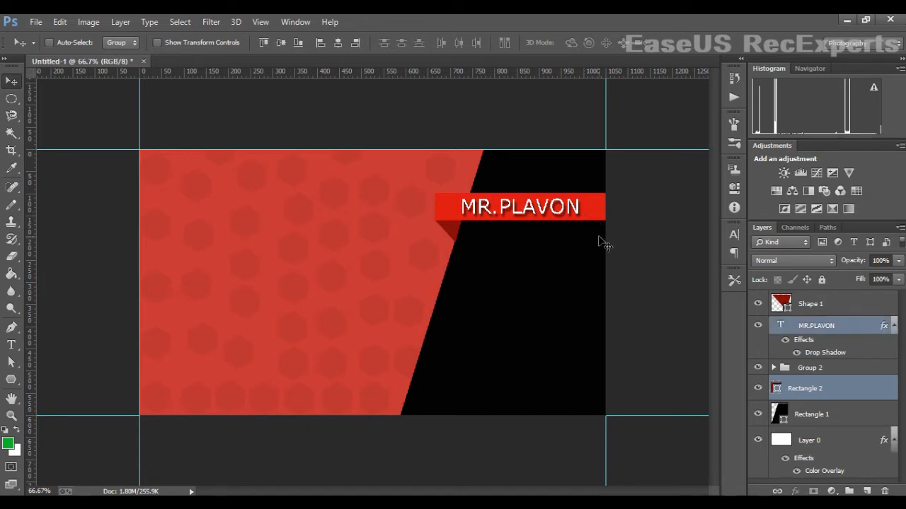
- Stack copies of the MR.PLAVON ribbon below and recolour the right panel dark grey (RGB 70/63/63)
drag(588, 219, 580, 340)
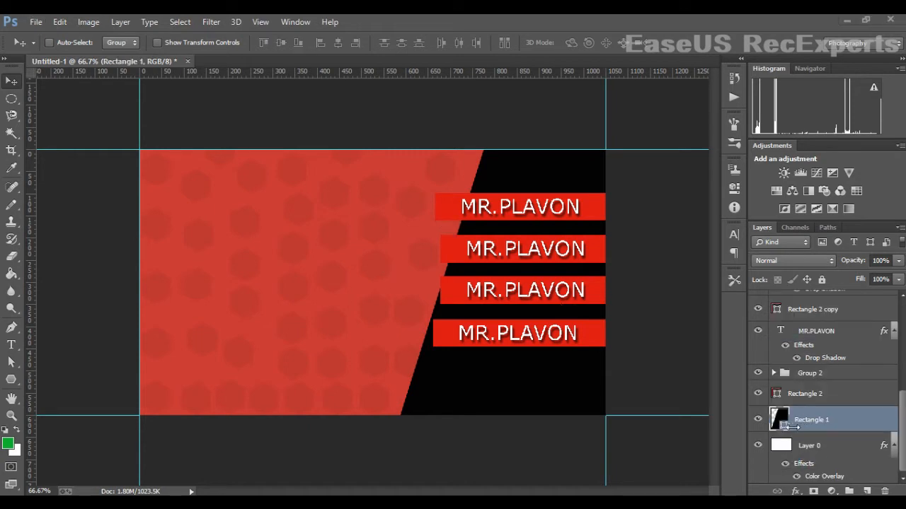
double_click(781, 420)
drag(582, 441, 575, 429)
click(857, 308)
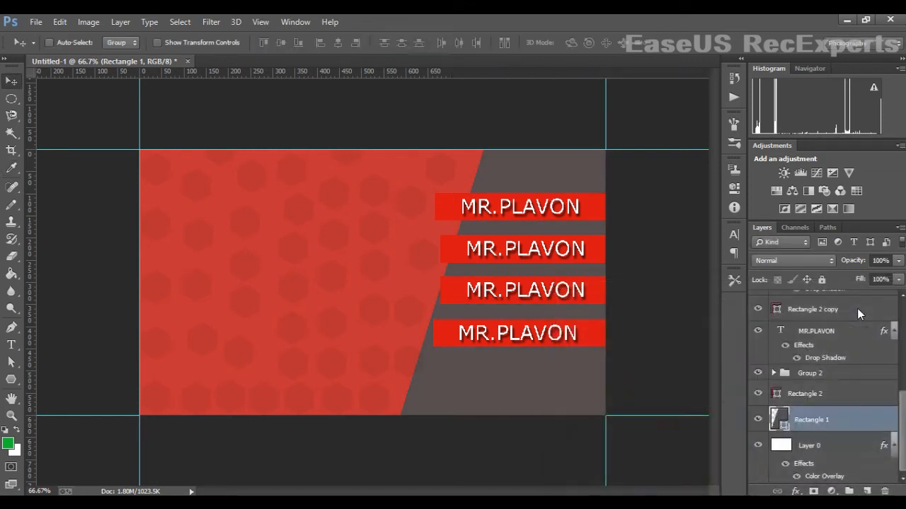
- Zoom in on the ribbons' left ends and set guides at a ribbon's bottom-left corner
click(12, 328)
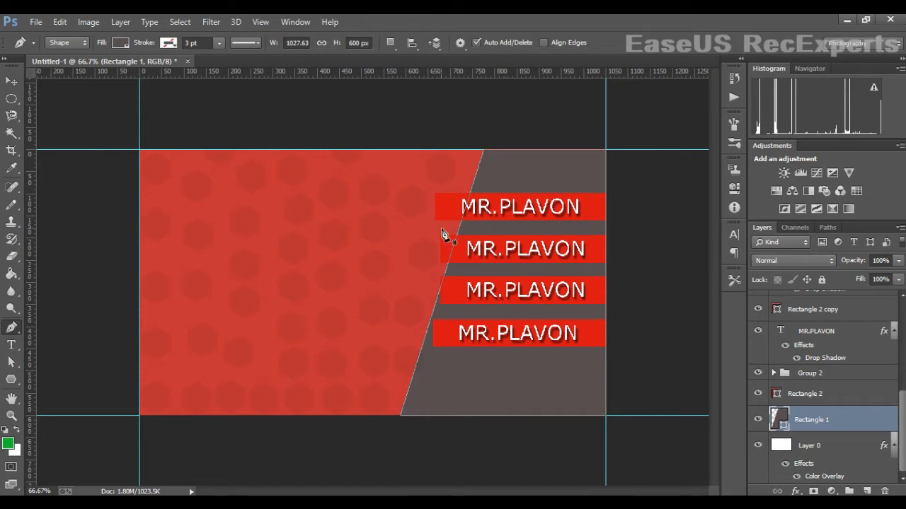
key(ctrl+plus)
key(ctrl+plus)
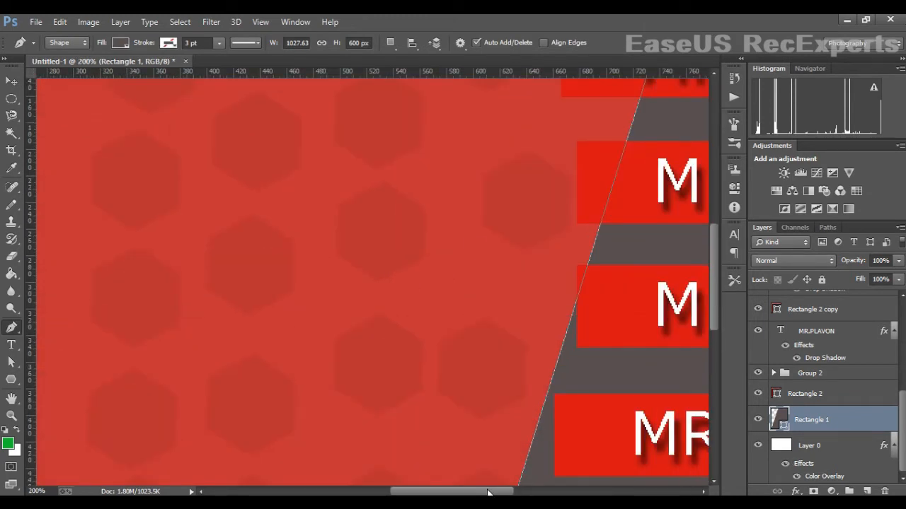
drag(487, 492, 517, 493)
scroll(428, 402, up, 3)
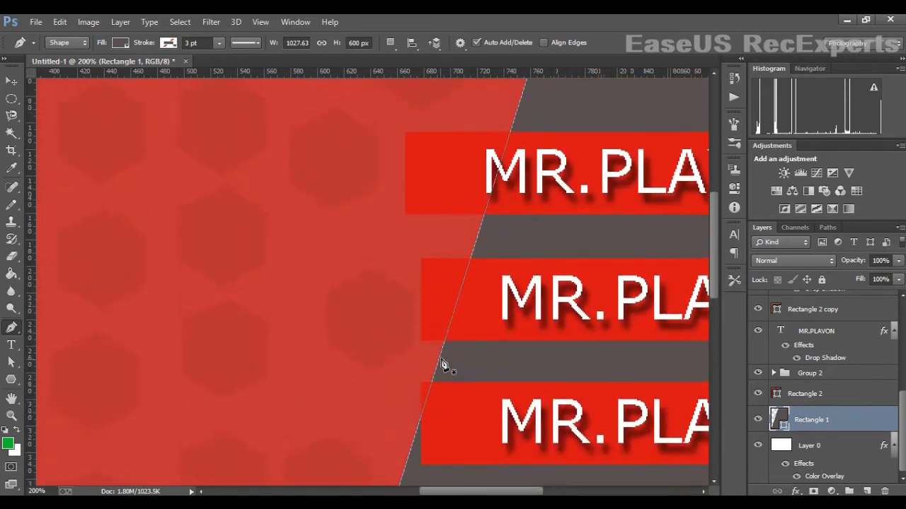
drag(31, 225, 409, 240)
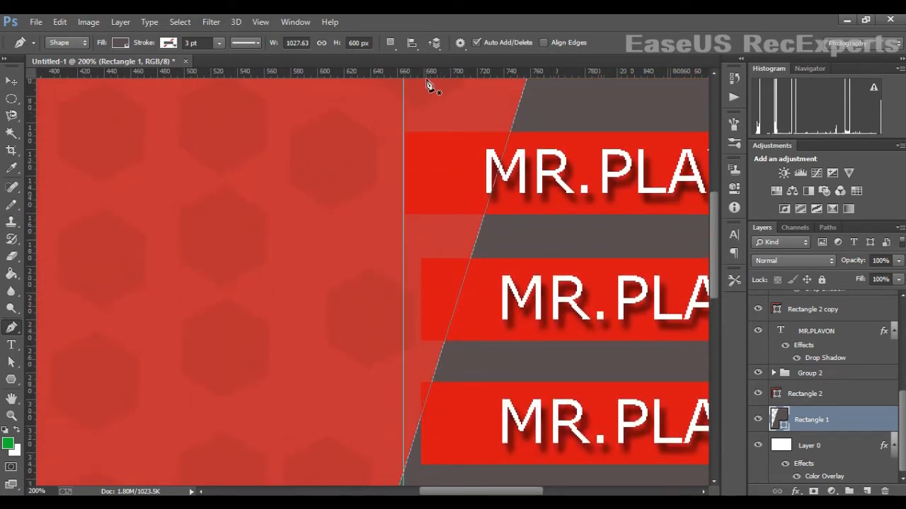
drag(430, 72, 428, 225)
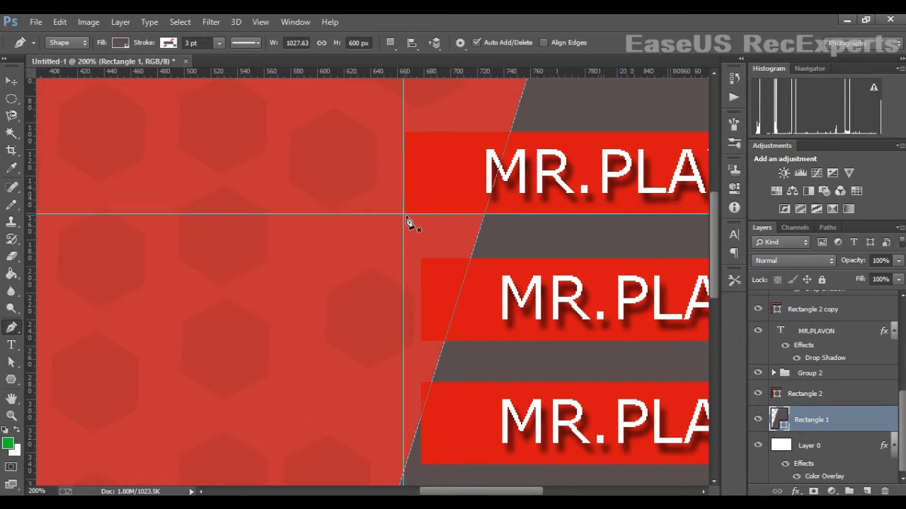
- Draw a triangular fold shape with the Pen tool beneath the ribbon's left end
click(407, 220)
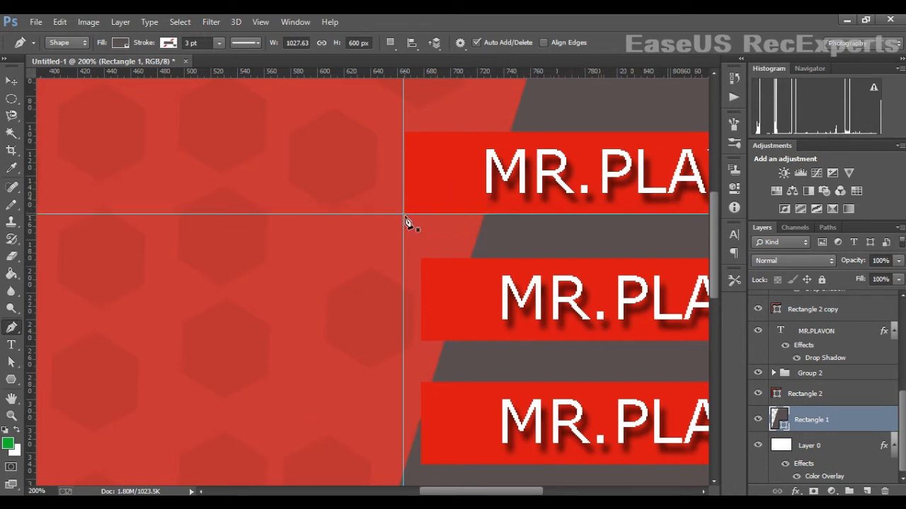
click(470, 259)
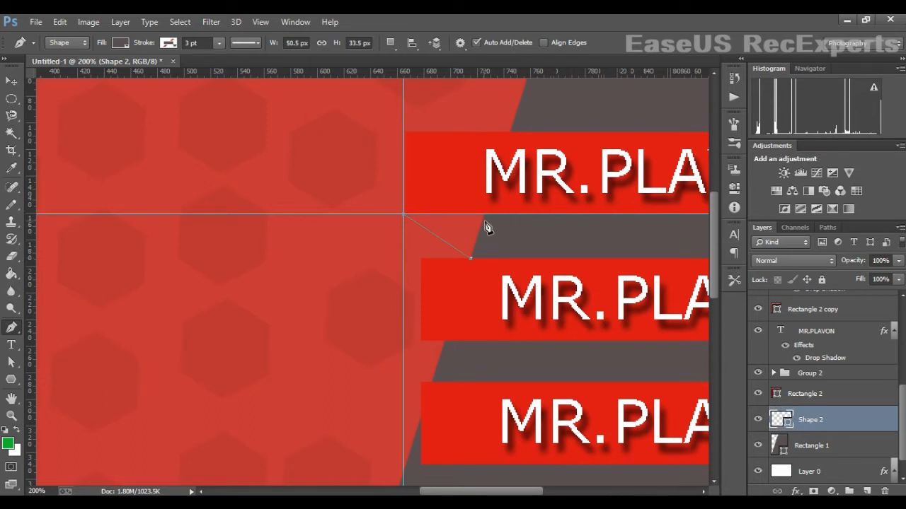
click(483, 215)
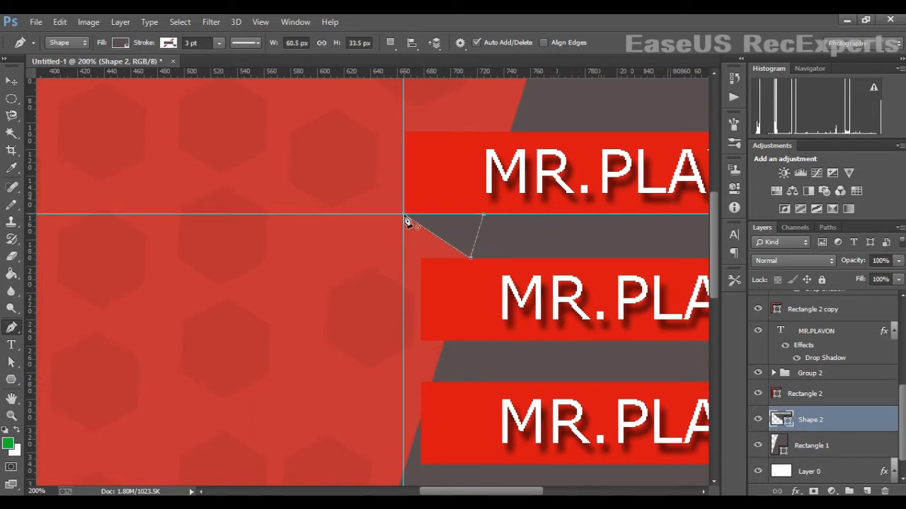
click(12, 83)
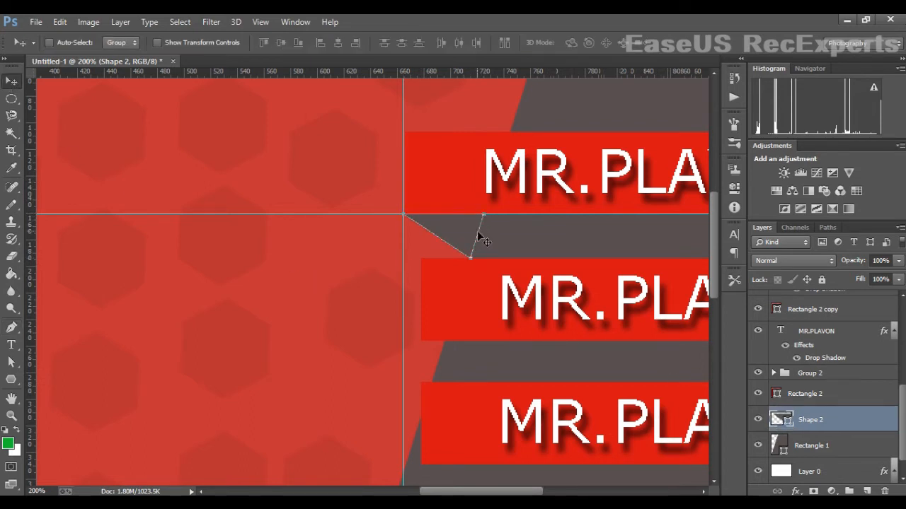
- Fill the fold triangle with dark red RGB 140/7/7
double_click(789, 421)
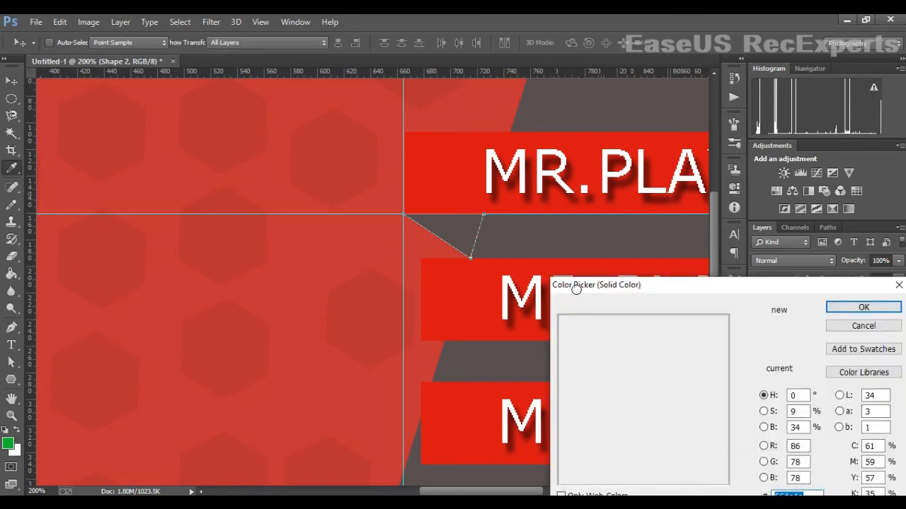
click(433, 181)
mouse_move(687, 357)
mouse_down()
mouse_move(694, 390)
mouse_move(715, 383)
mouse_move(722, 396)
mouse_up()
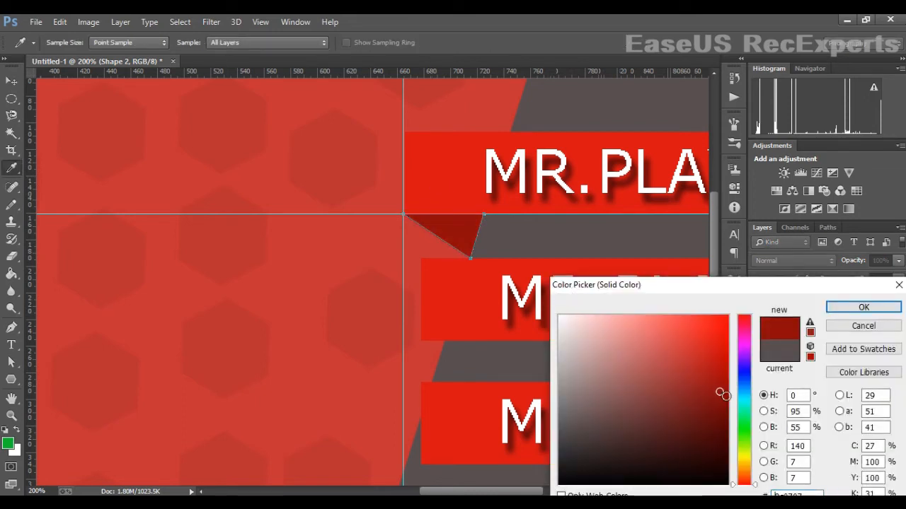
click(863, 307)
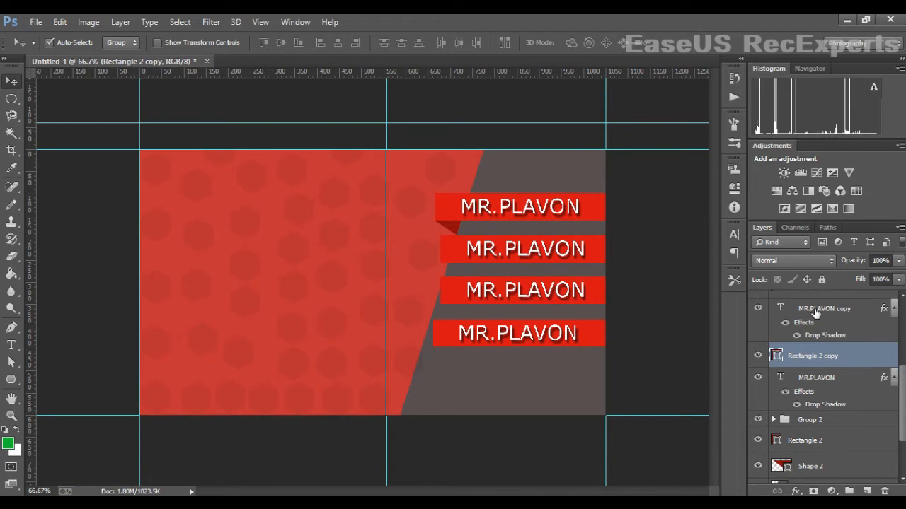
- Try resizing the second ribbon and its text with Free Transform, keeping the original width
shift+click(816, 314)
key(ctrl+t)
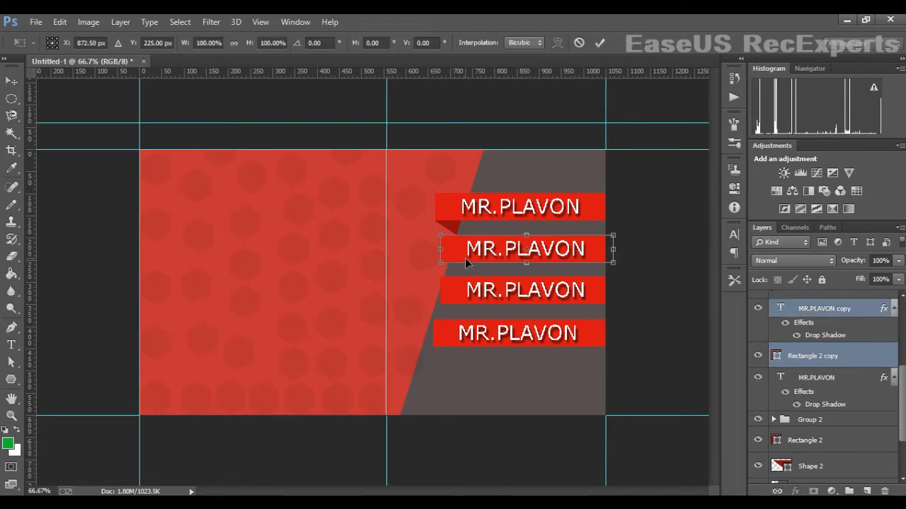
drag(438, 254, 434, 254)
drag(604, 254, 599, 256)
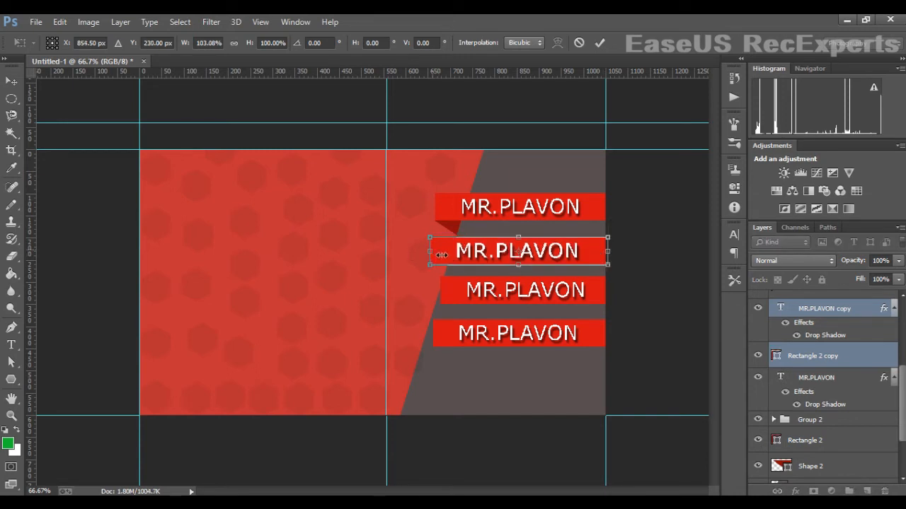
drag(440, 255, 446, 254)
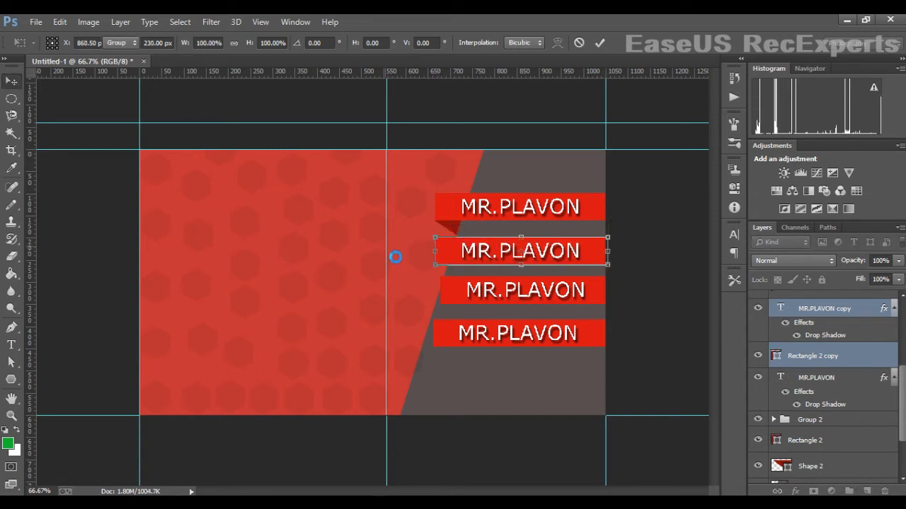
key(Return)
drag(384, 247, 398, 277)
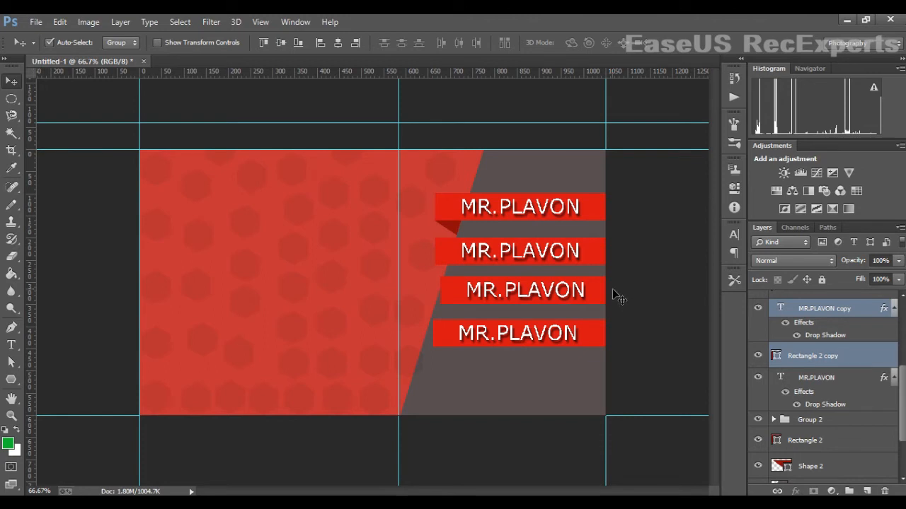
- Widen the second ribbon toward the left
key(ctrl+t)
drag(435, 252, 425, 256)
key(Return)
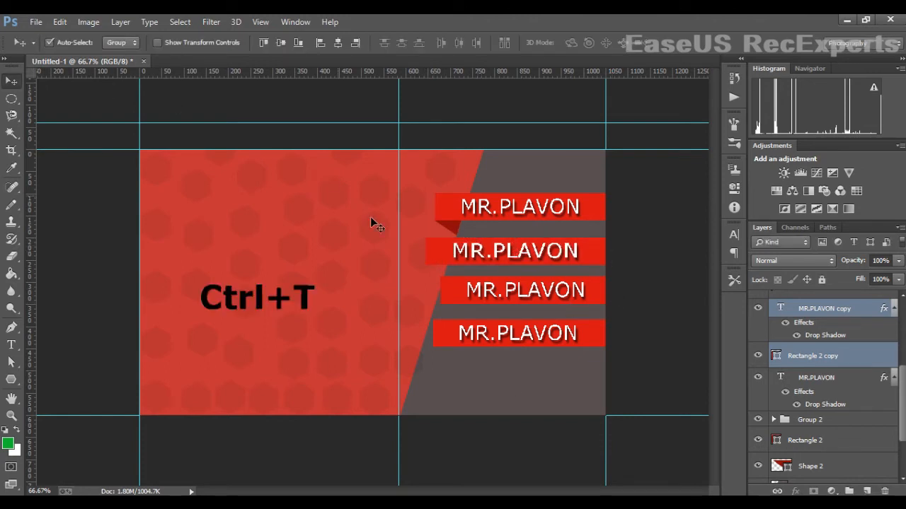
key(ctrl+j)
scroll(866, 411, up, 1)
scroll(826, 375, up, 1)
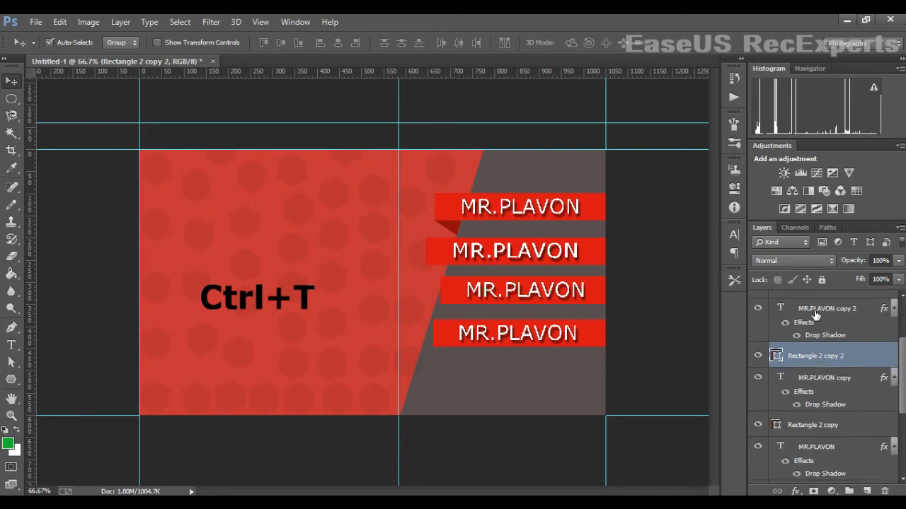
- Widen the third ribbon and its text further to the left
ctrl+click(814, 312)
click(762, 312)
click(762, 313)
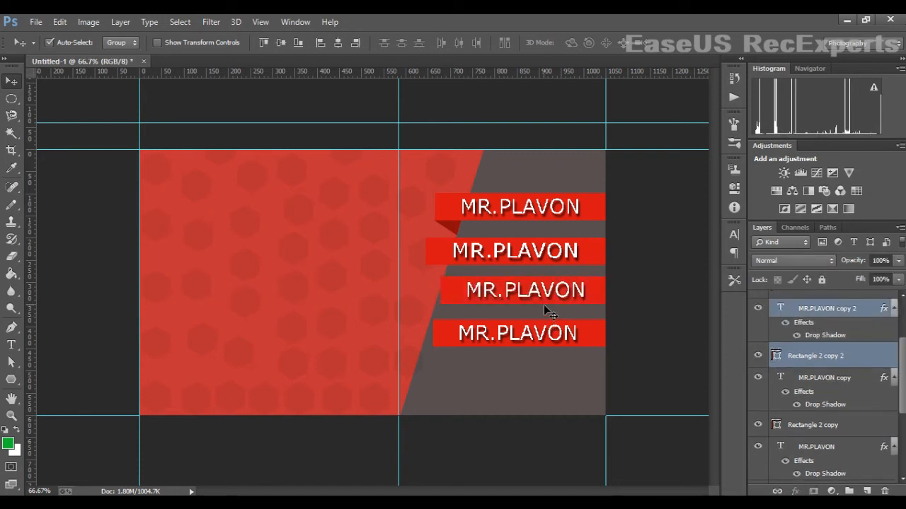
key(ctrl+t)
drag(617, 303, 611, 303)
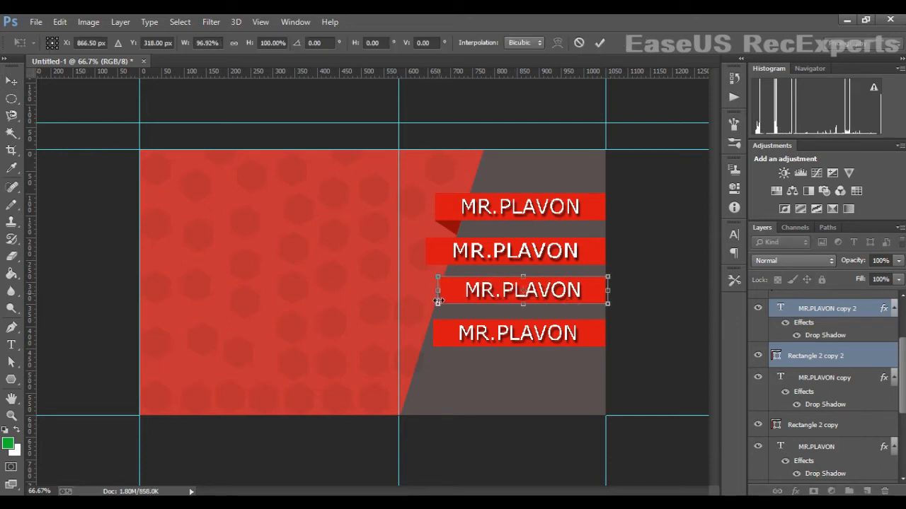
drag(438, 301, 419, 301)
key(Return)
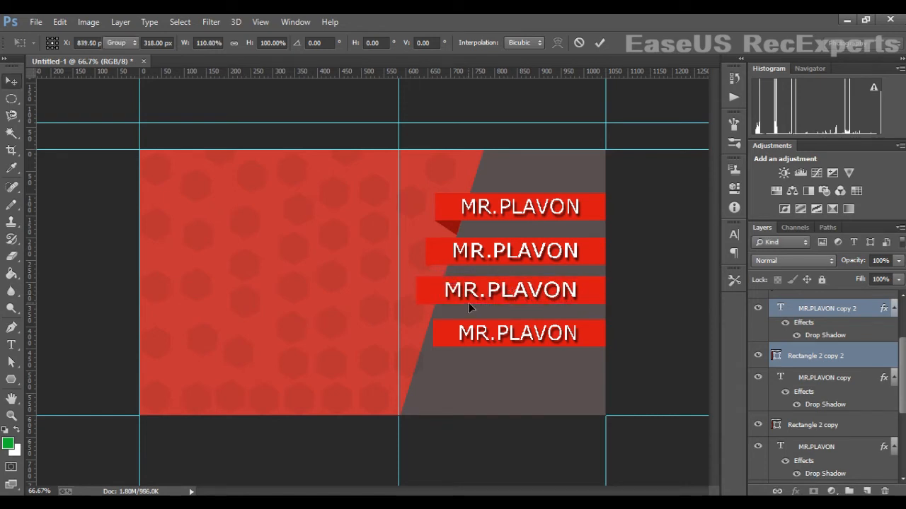
key(ctrl+j)
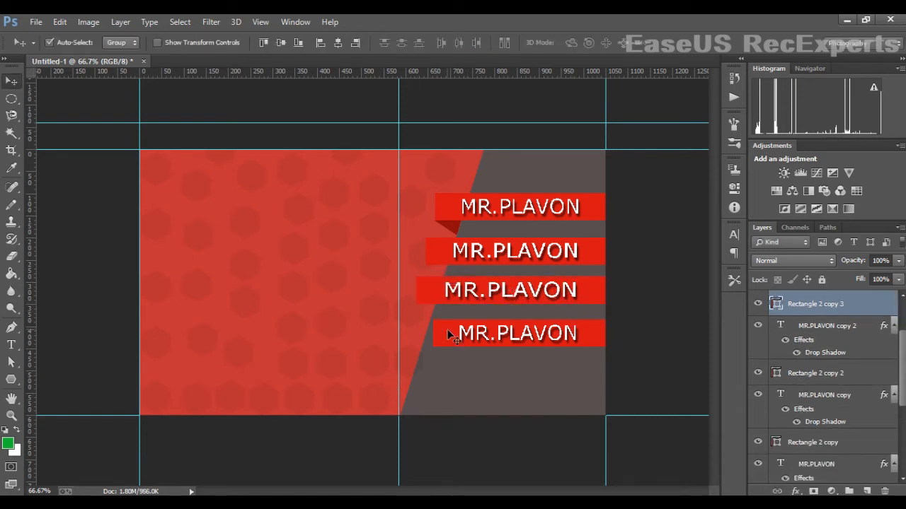
- Stretch the second ribbon and its text slightly further left
click(586, 261)
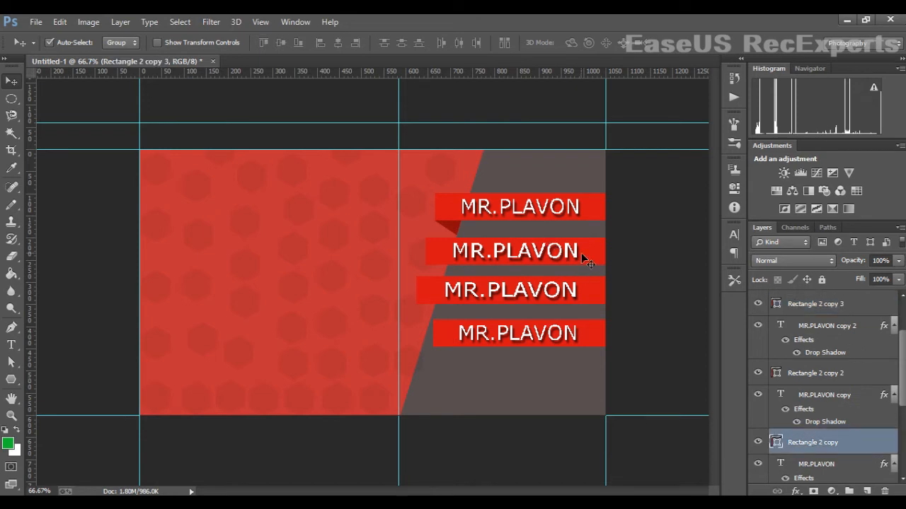
ctrl+click(800, 396)
click(757, 395)
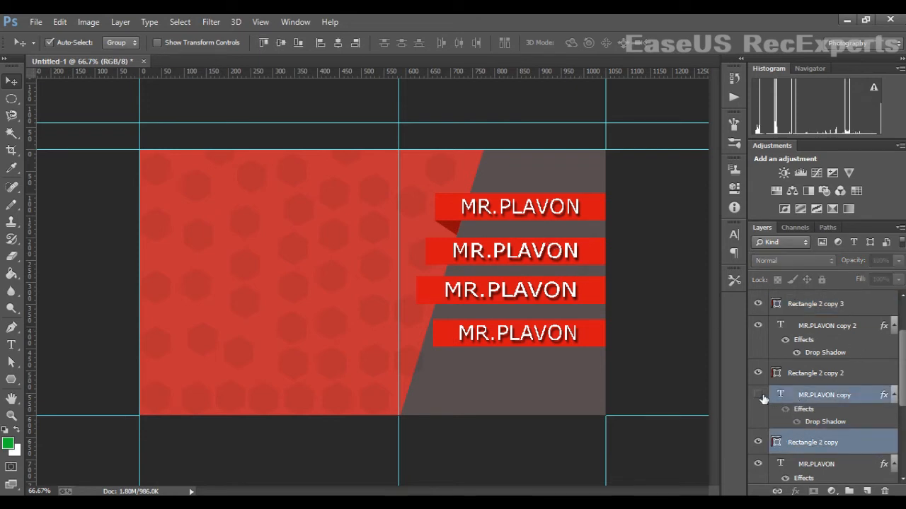
click(758, 394)
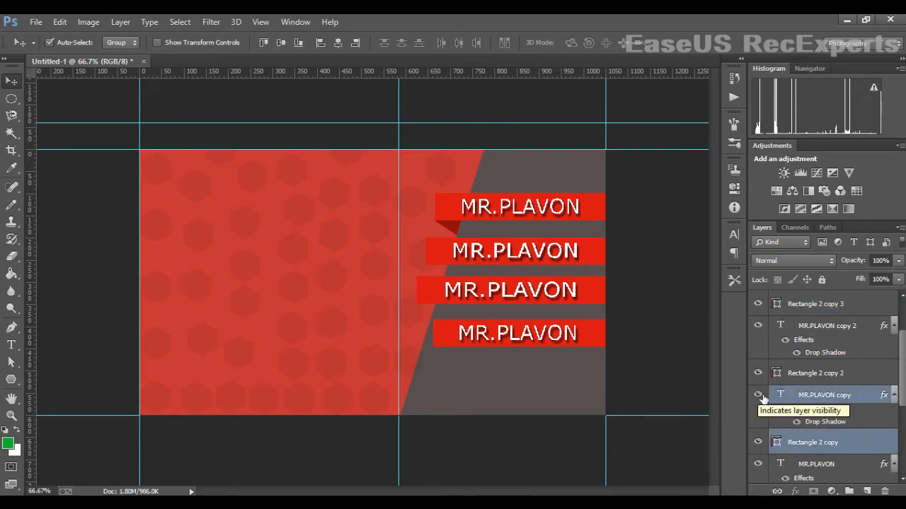
key(ctrl+t)
mouse_move(434, 256)
mouse_down()
mouse_move(442, 255)
mouse_move(432, 255)
mouse_up()
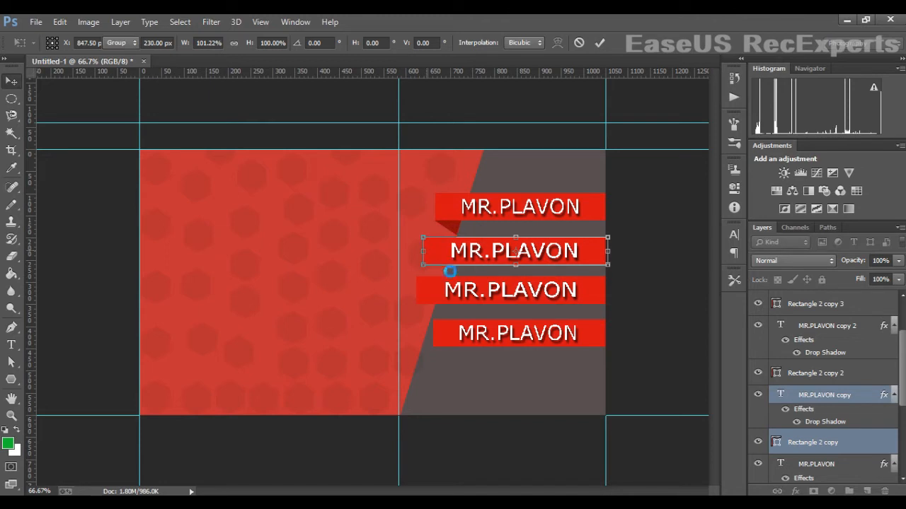
key(Return)
- Stretch the third ribbon and its text slightly further left
click(588, 299)
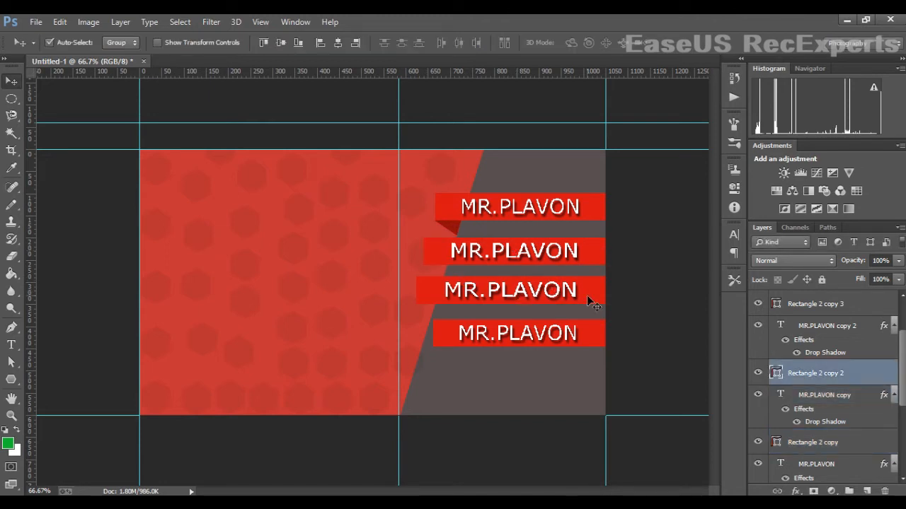
ctrl+click(819, 329)
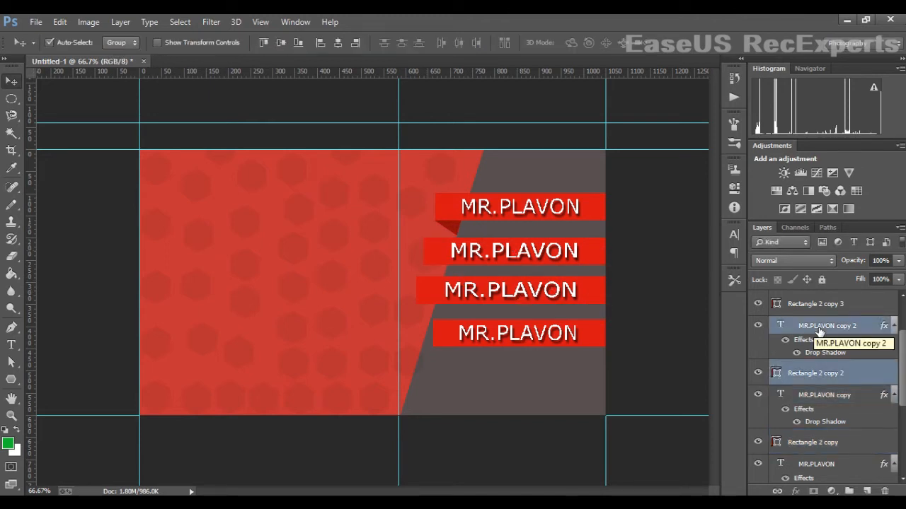
key(ctrl+t)
drag(422, 297, 417, 297)
key(Return)
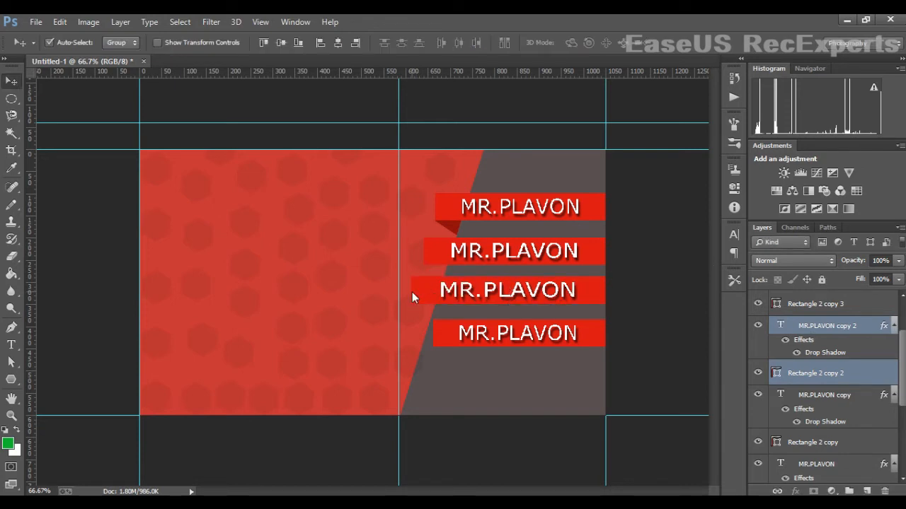
- Stretch the fourth ribbon and its text far to the left
click(443, 328)
drag(398, 337, 382, 343)
scroll(814, 326, up, 2)
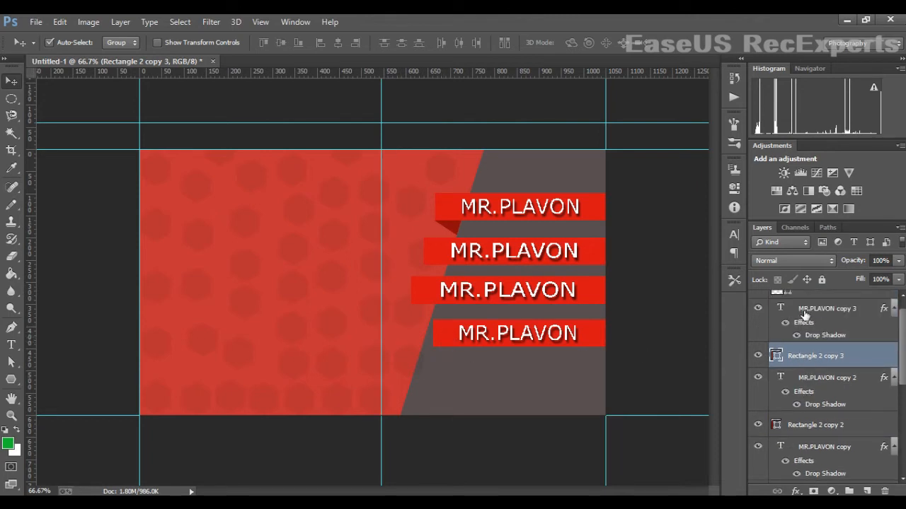
ctrl+click(803, 313)
key(ctrl+t)
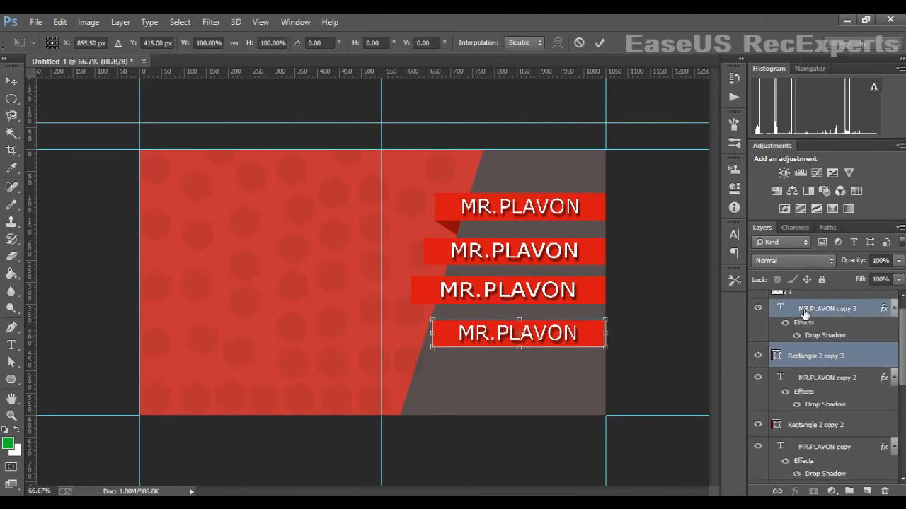
drag(432, 346, 398, 347)
key(Return)
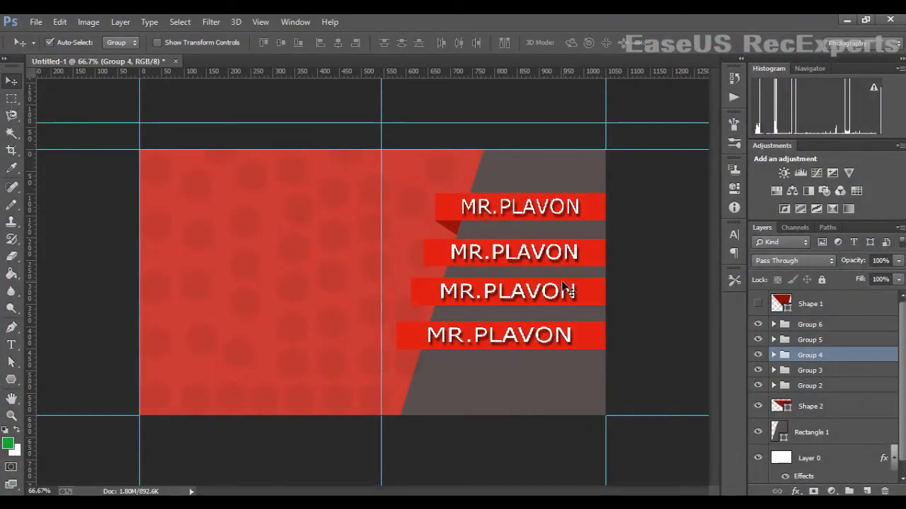
- Check the gaps between ribbons with marquee selections, then minimize Photoshop
click(760, 354)
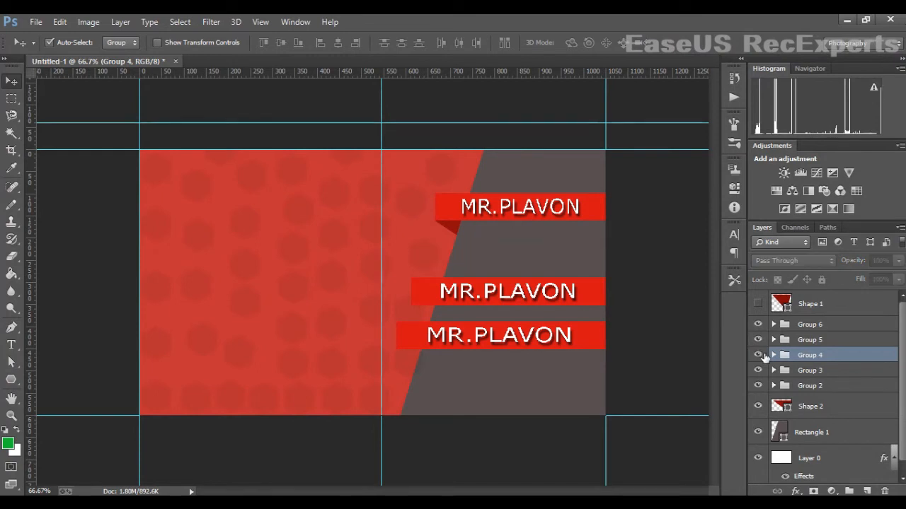
click(759, 355)
click(11, 98)
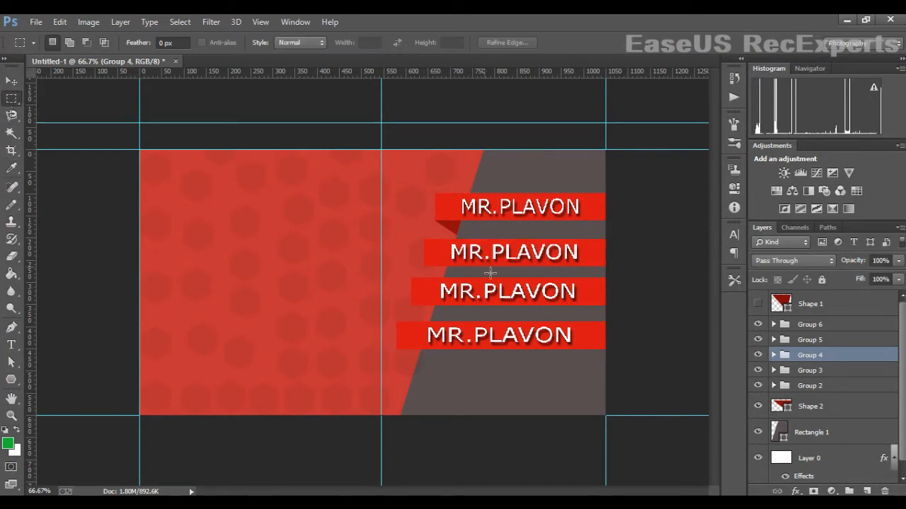
drag(479, 267, 538, 281)
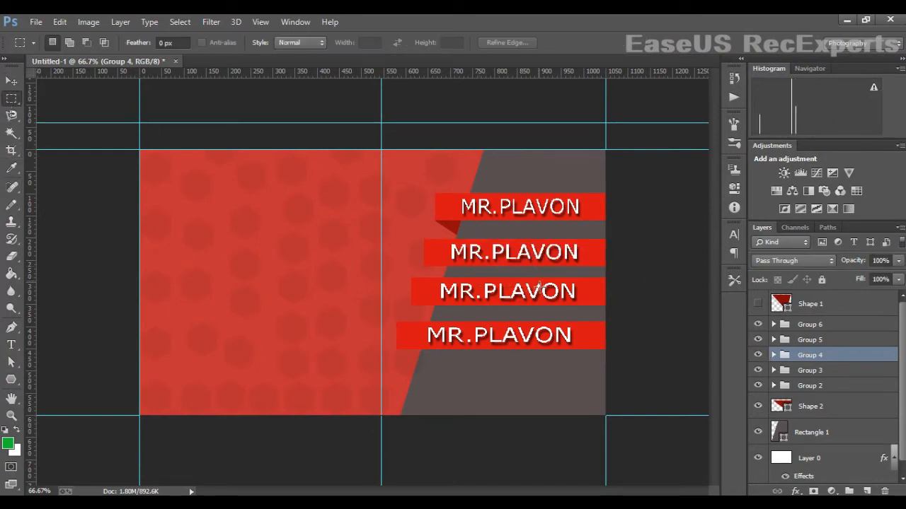
key(ctrl+d)
drag(483, 222, 515, 275)
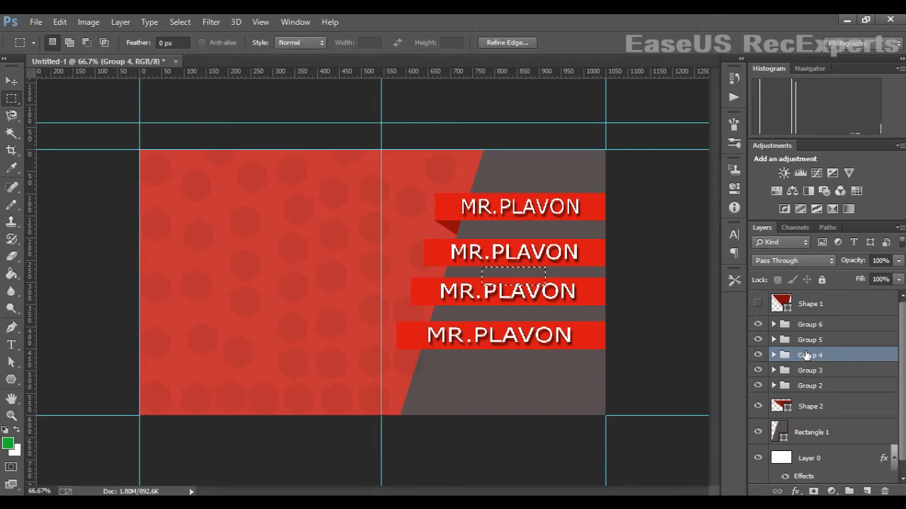
click(842, 21)
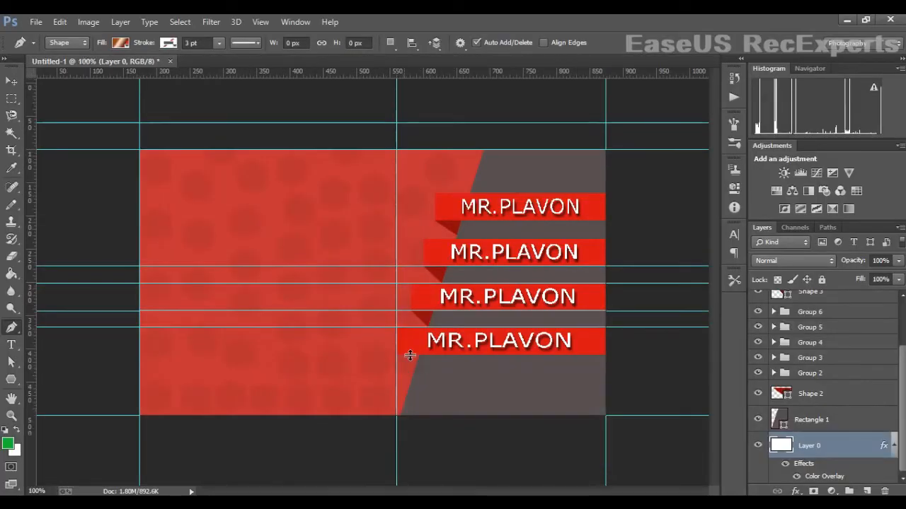
- Place guides at the bottom ribbon's edge and draw a fold triangle beneath its left end
scroll(410, 355, up, 5)
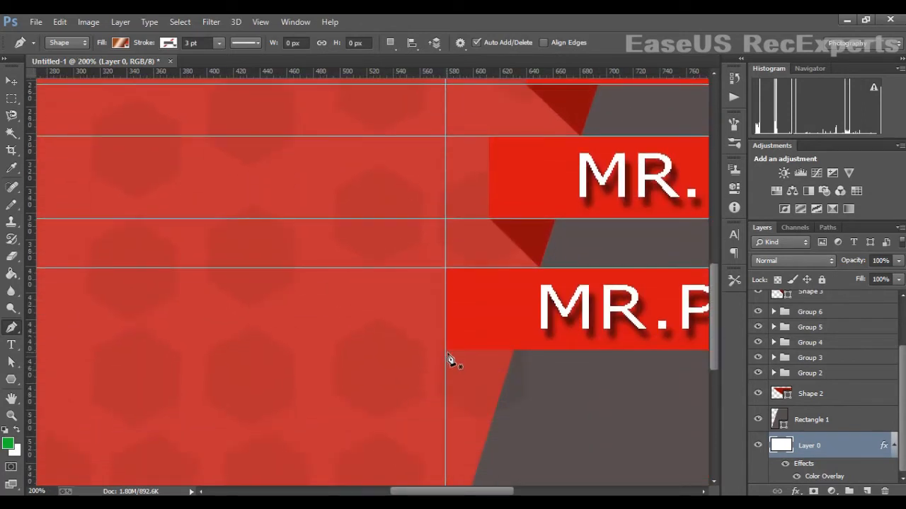
click(445, 351)
key(ctrl+z)
drag(505, 71, 546, 356)
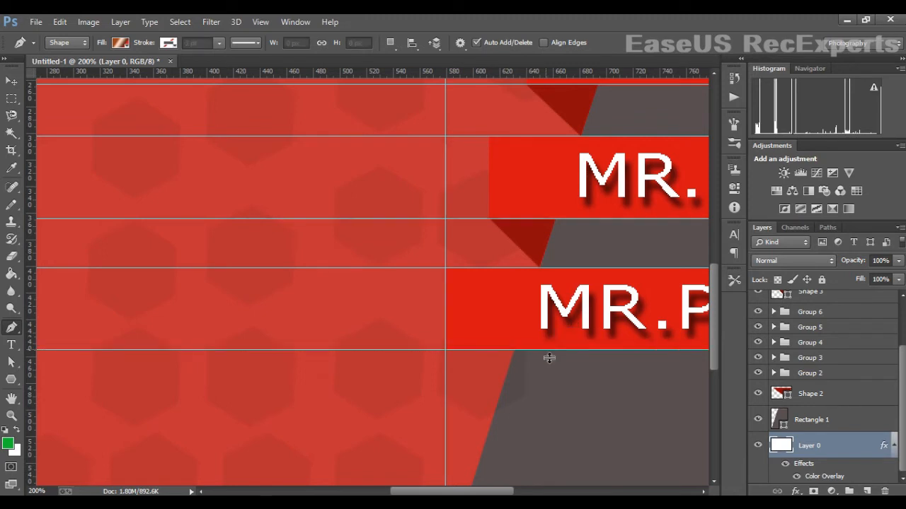
drag(30, 316, 521, 363)
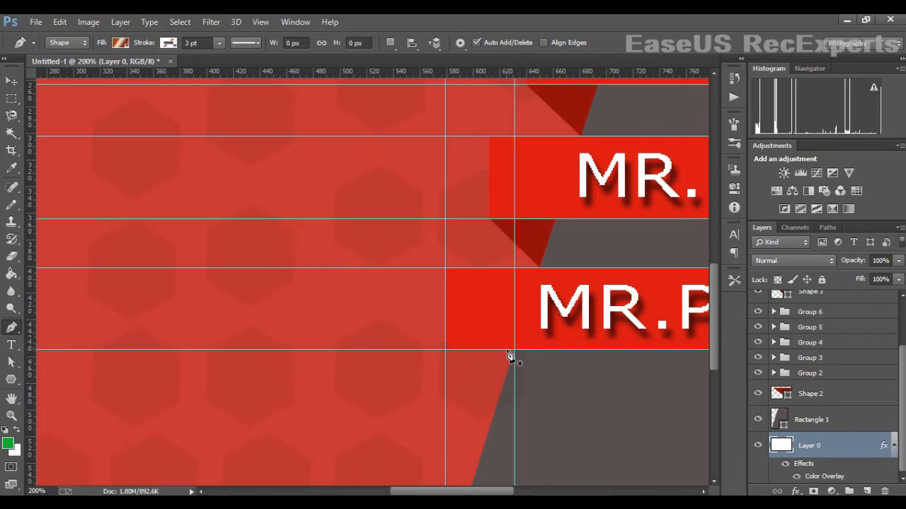
click(514, 350)
click(446, 352)
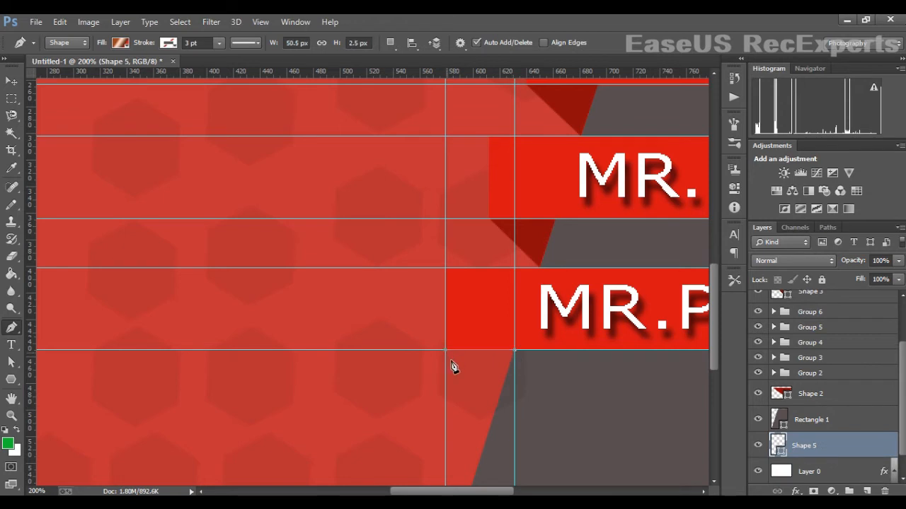
click(499, 405)
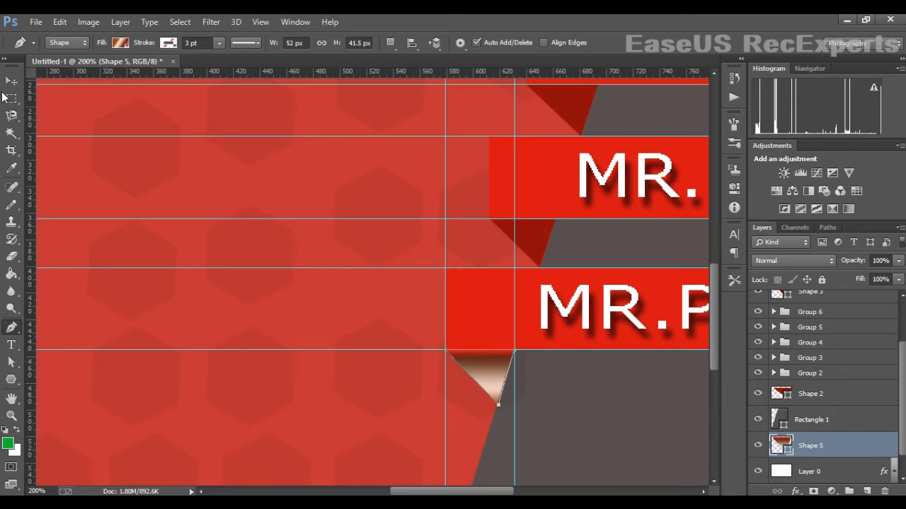
- Give the Shape 5 fold a solid dark red fill (RGB 140/7/7)
click(124, 45)
click(90, 68)
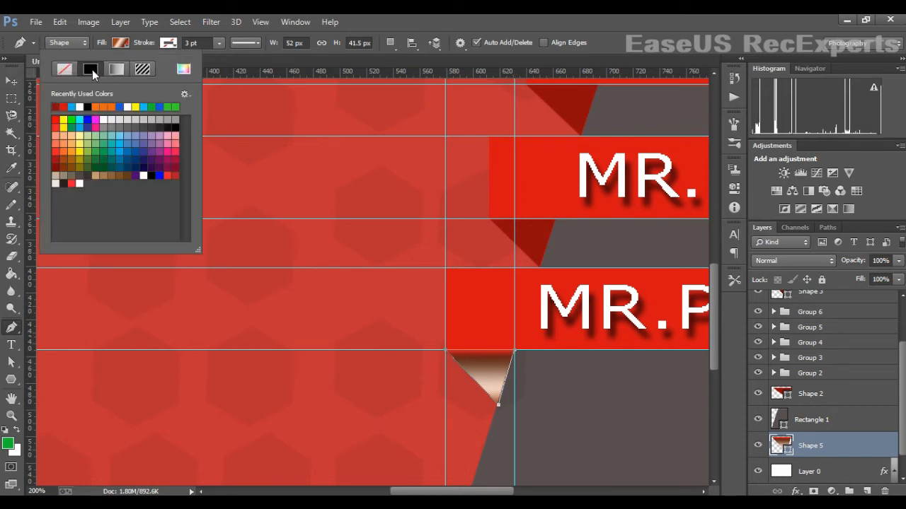
click(183, 69)
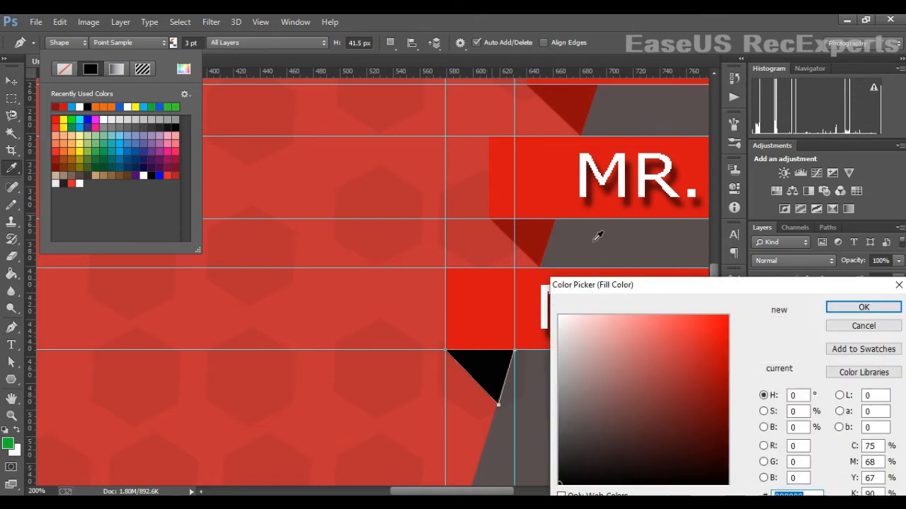
click(538, 239)
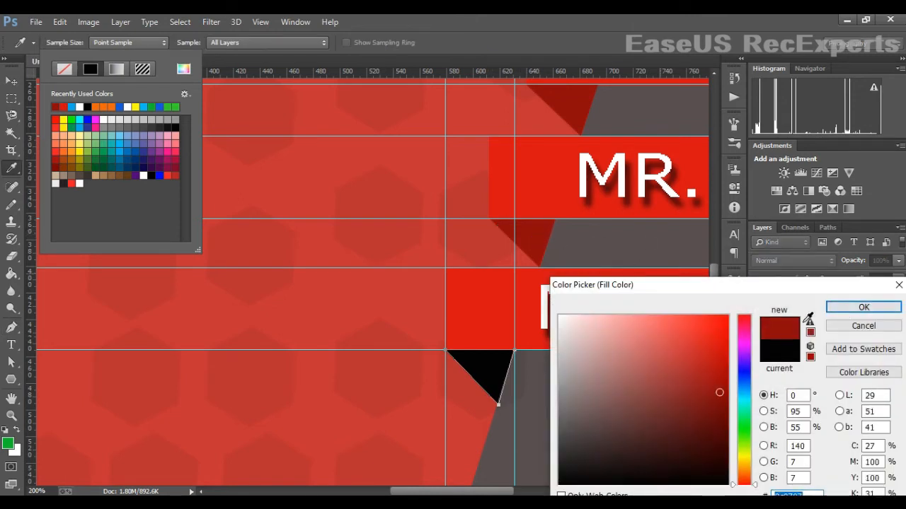
click(864, 307)
key(Return)
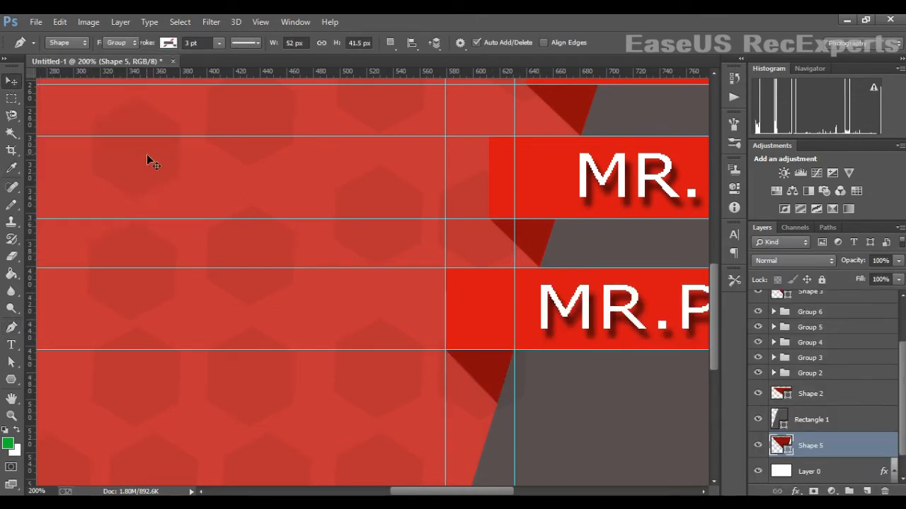
click(146, 155)
- Bring the globe image from cccc4.png into the card and erase its white background with the Magic Eraser
click(844, 20)
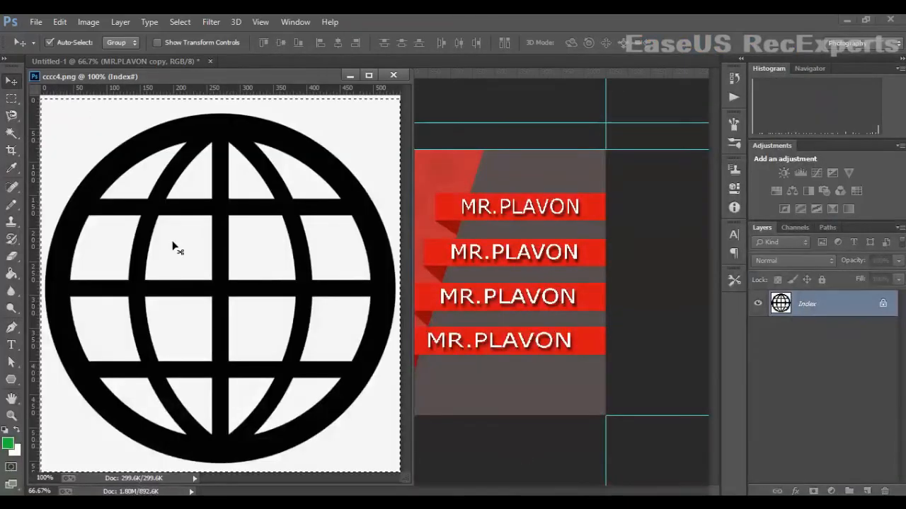
drag(230, 287, 487, 303)
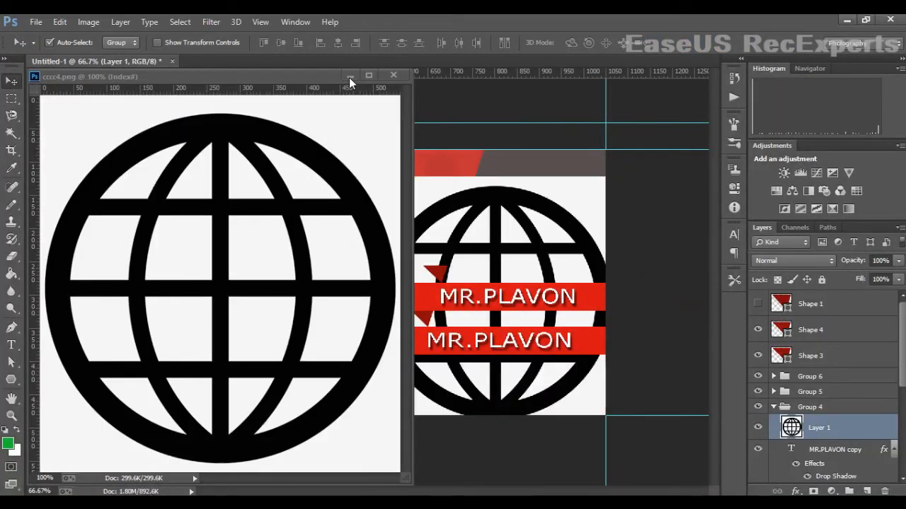
click(349, 75)
drag(509, 212, 370, 196)
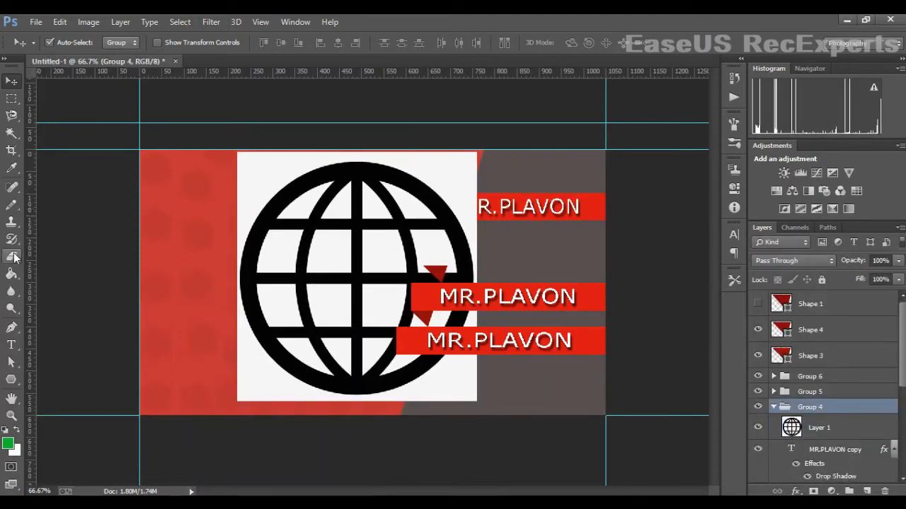
drag(13, 258, 71, 281)
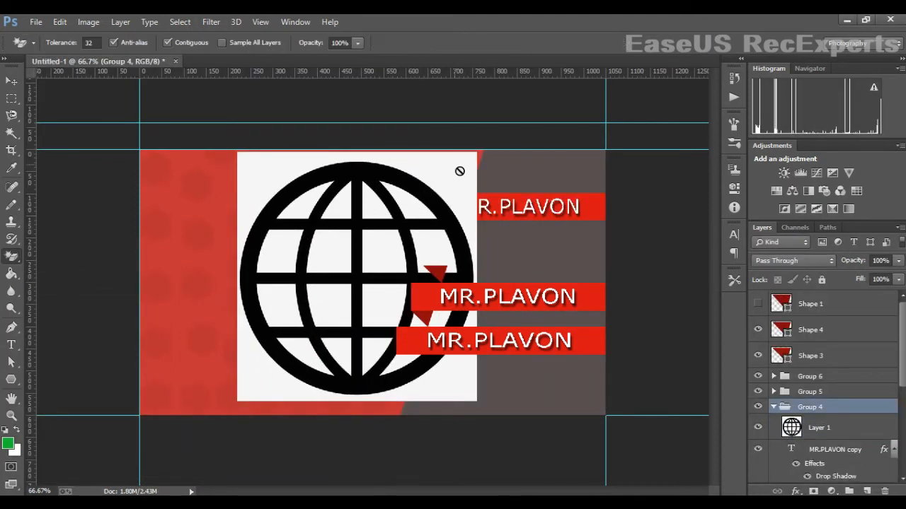
click(459, 172)
click(463, 215)
click(825, 433)
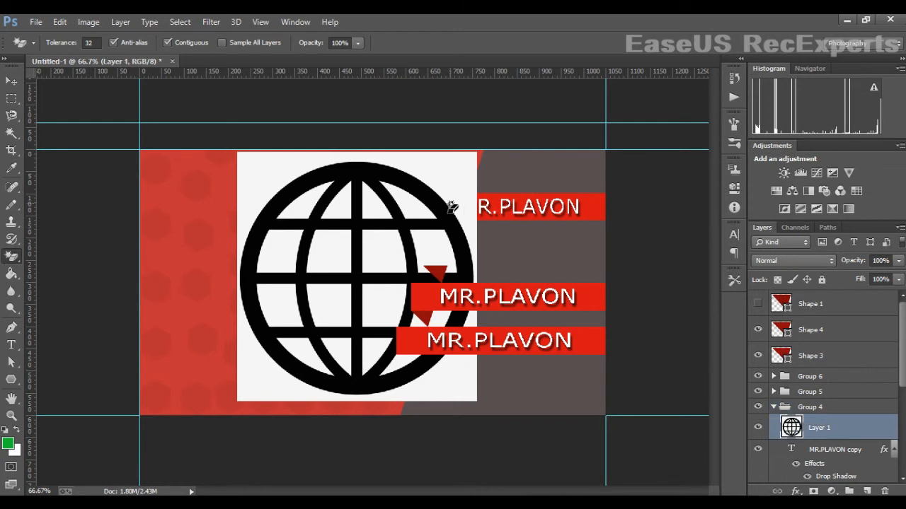
click(444, 175)
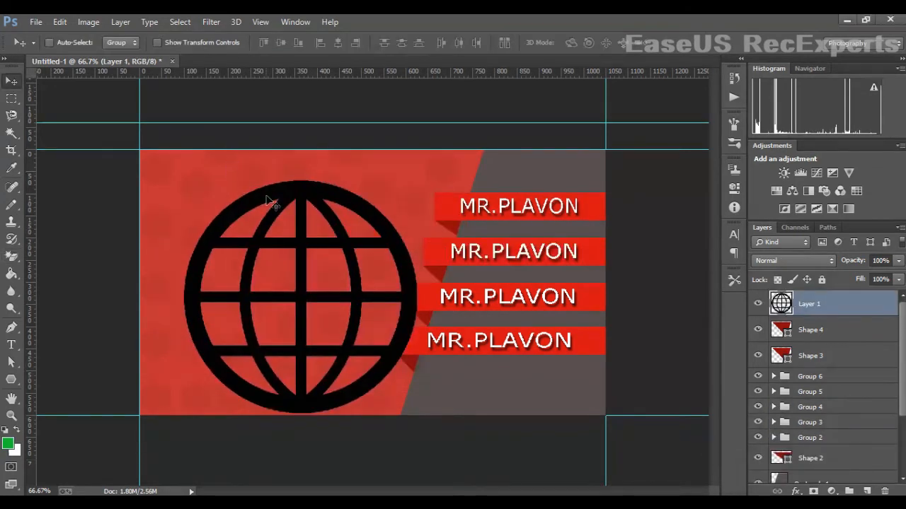
- Shrink the globe to a small icon and place it at the second ribbon's left end
key(t)
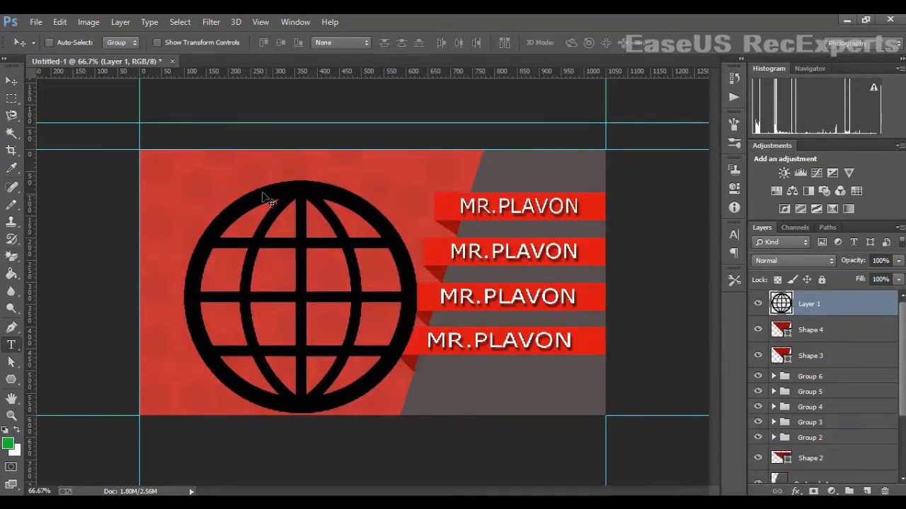
key(ctrl+t)
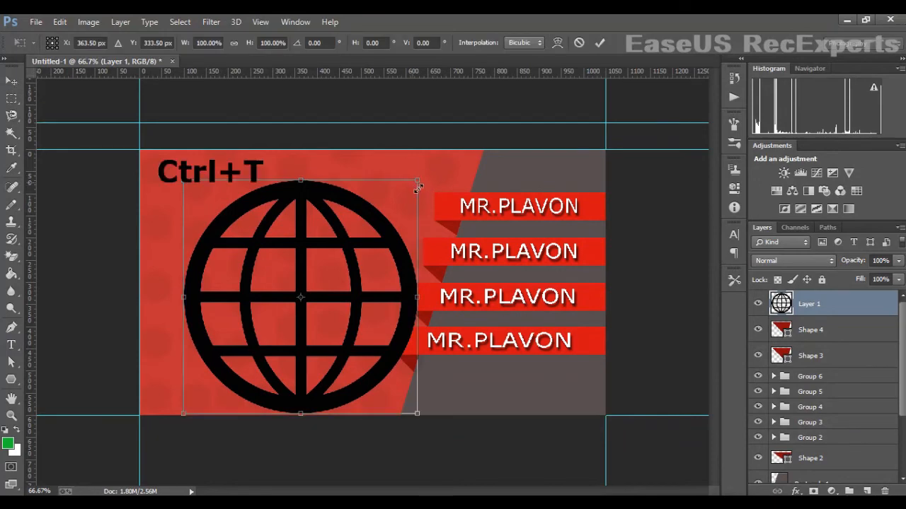
drag(420, 186, 232, 413)
key(Return)
key(t)
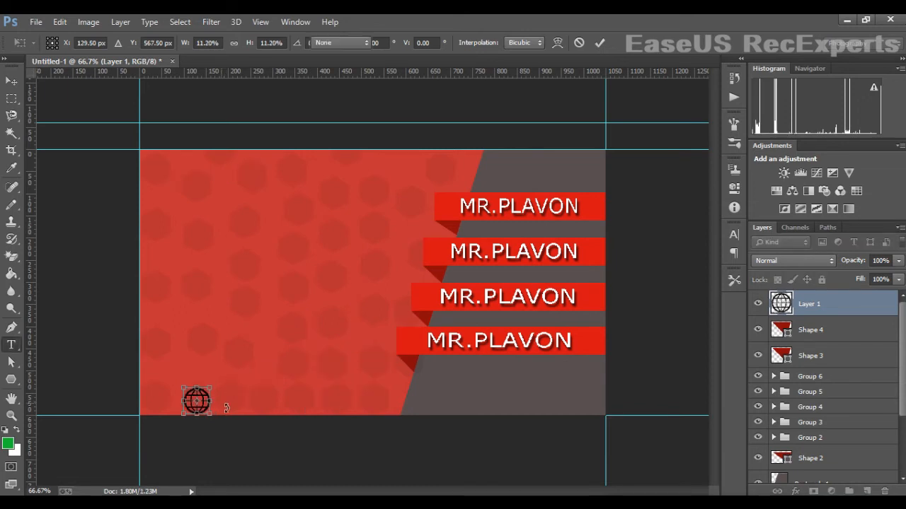
click(12, 80)
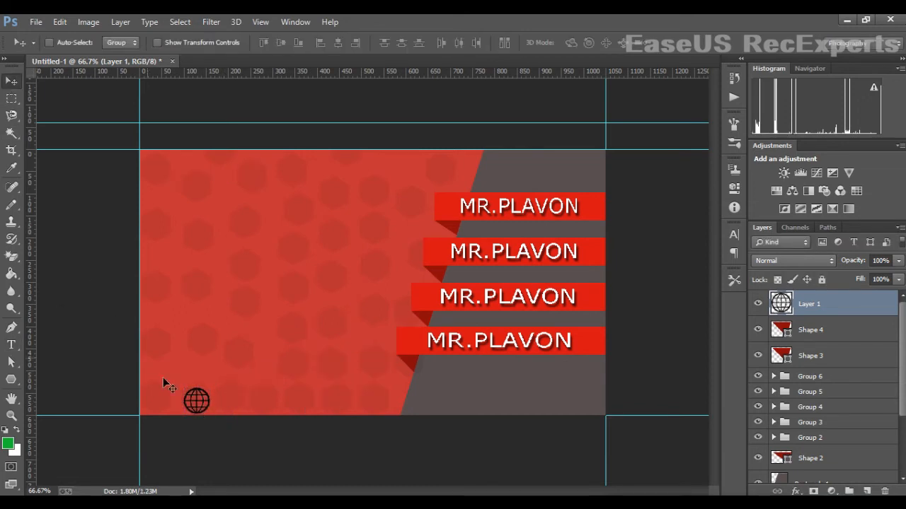
drag(206, 403, 447, 254)
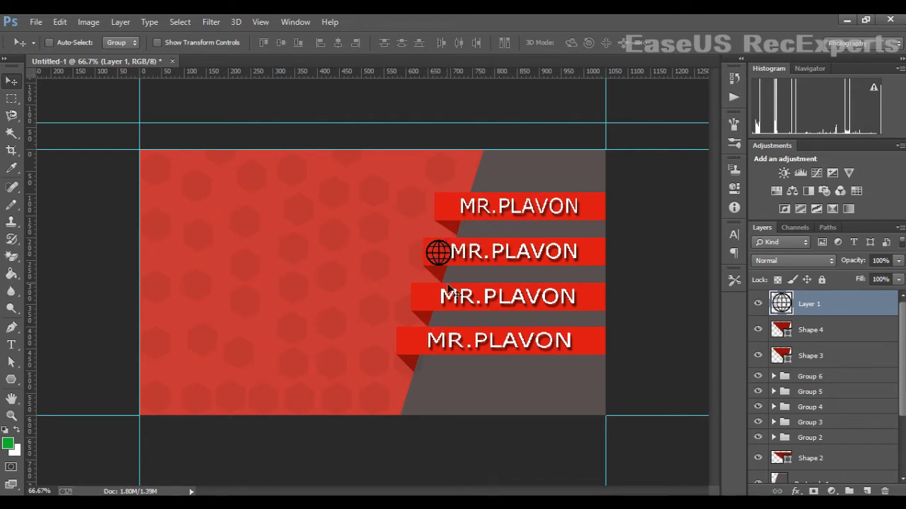
key(Up)
key(Up)
key(Up)
key(Left)
key(Left)
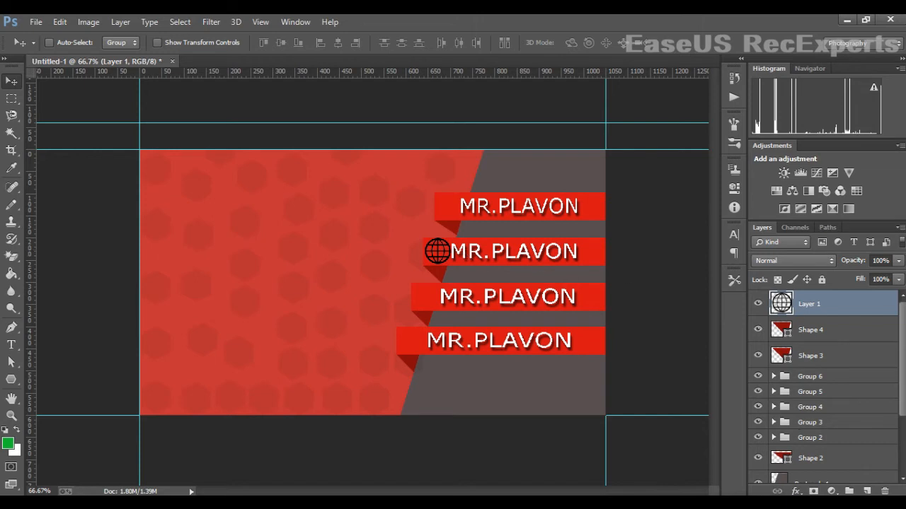
- Replace the second ribbon's MR.PLAVON text with WWWPLAVON.COM
double_click(527, 253)
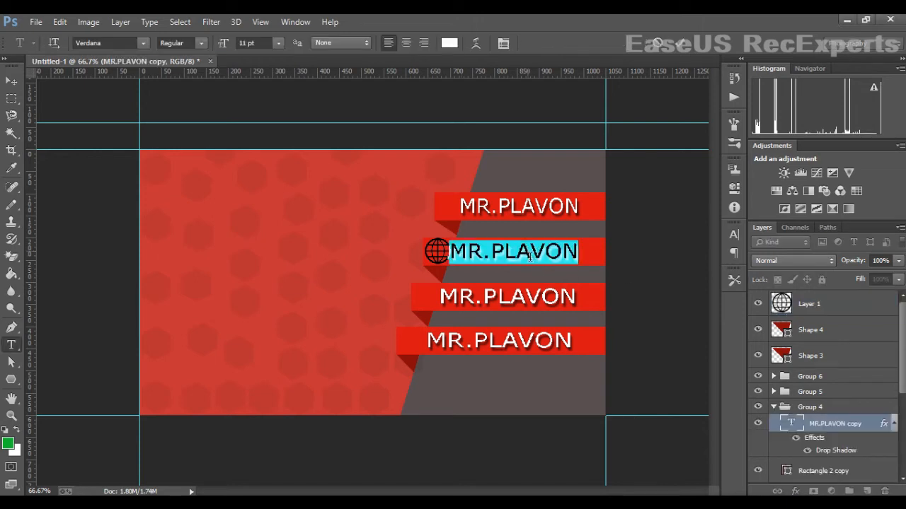
key(BackSpace)
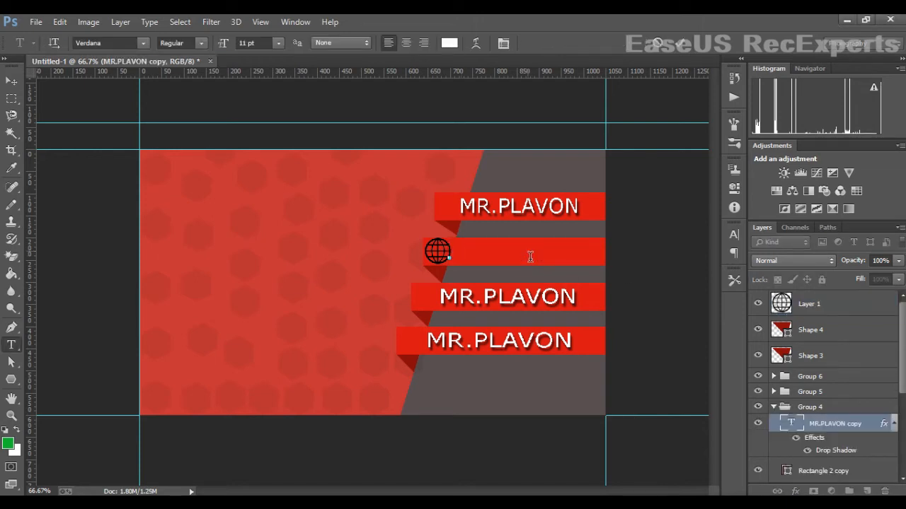
text(WWWW)
key(BackSpace)
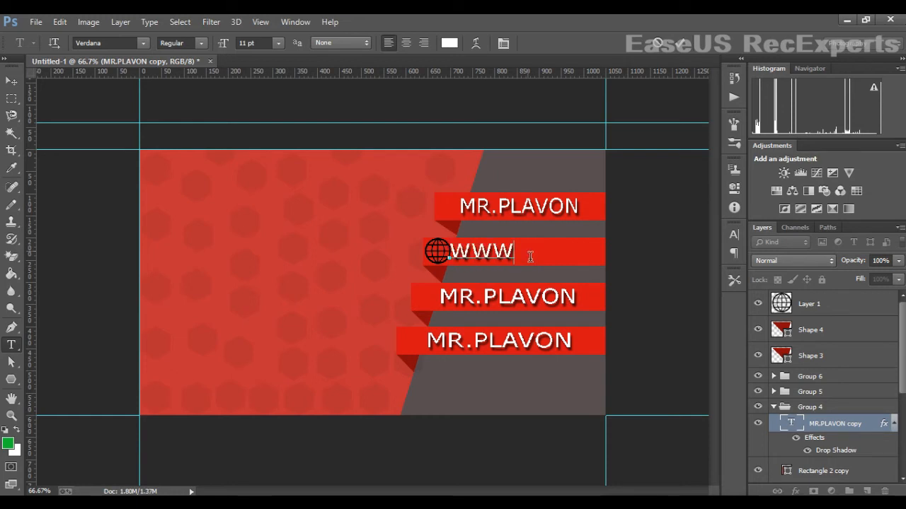
text(PLAVP)
key(BackSpace)
text(ON.)
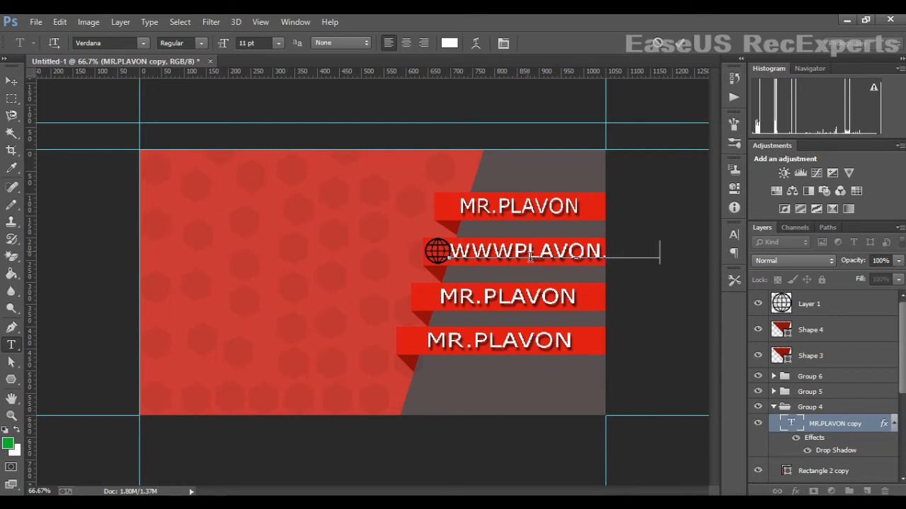
- Set the website text to 8 pt and begin stretching the second ribbon's top edge upward
drag(453, 256, 704, 236)
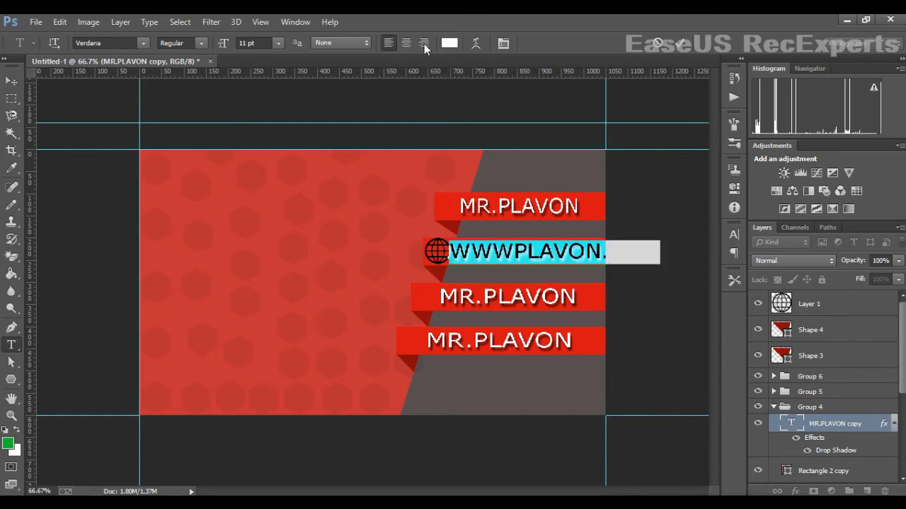
click(278, 44)
click(280, 94)
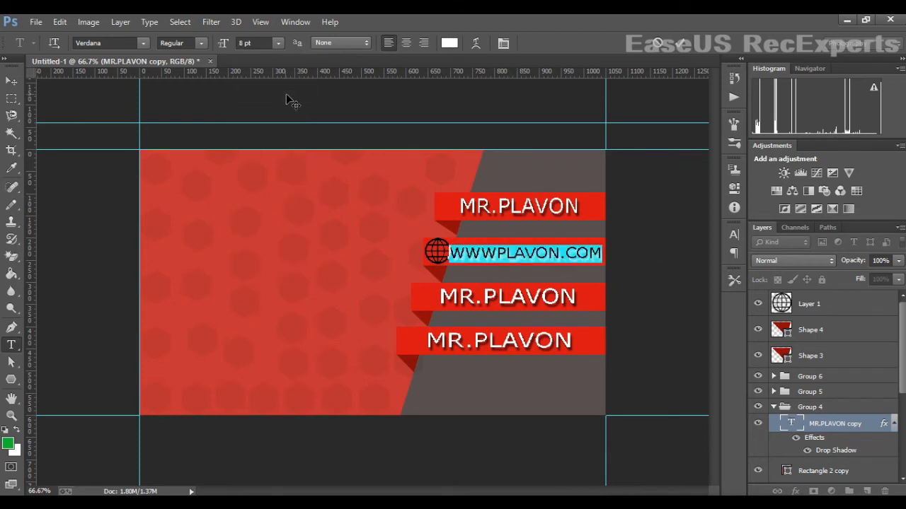
click(11, 85)
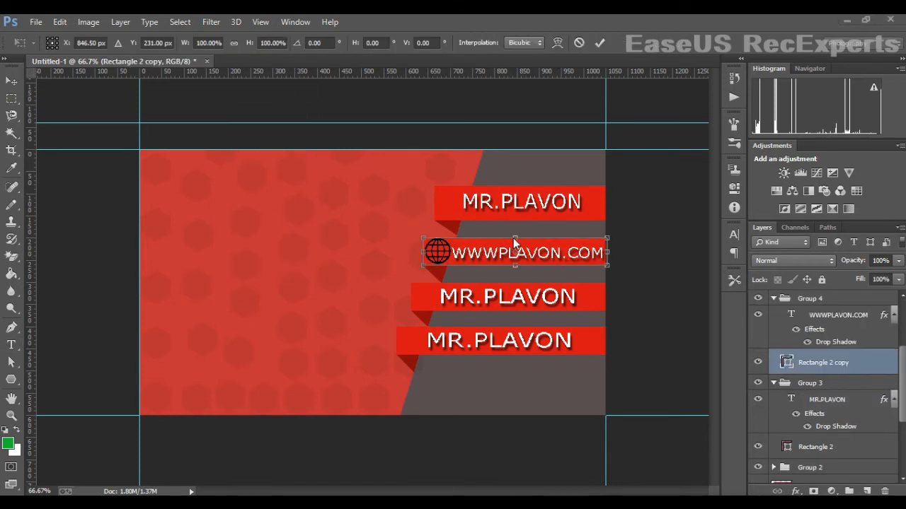
drag(514, 239, 522, 242)
- Commit the second ribbon's new height and stretch the third ribbon slightly taller
key(Return)
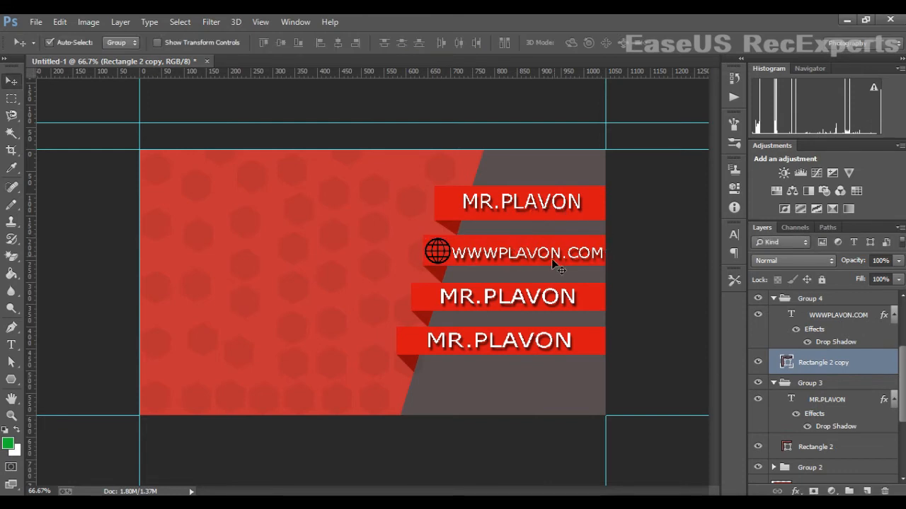
click(583, 291)
key(ctrl+t)
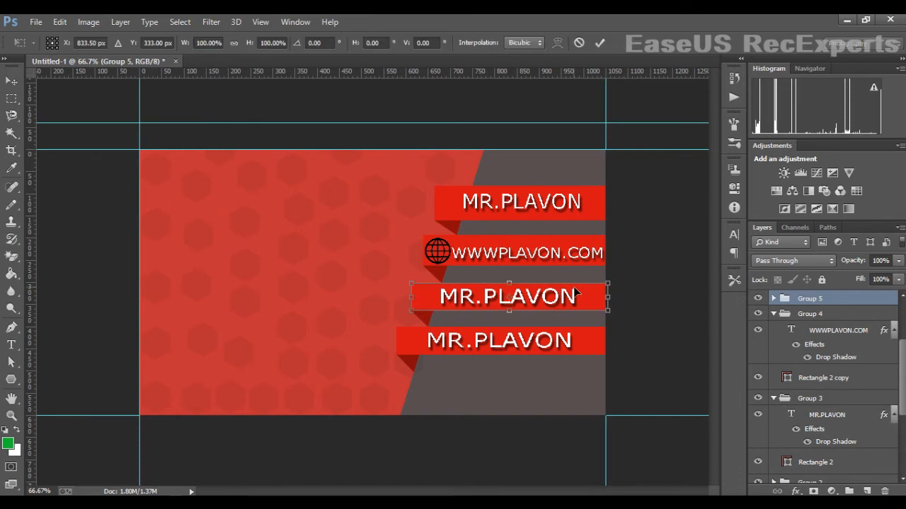
mouse_move(517, 286)
mouse_down()
mouse_move(516, 276)
mouse_move(518, 290)
mouse_up()
key(Down)
key(Down)
key(Down)
key(Down)
key(Down)
key(Down)
key(Down)
key(Down)
key(Down)
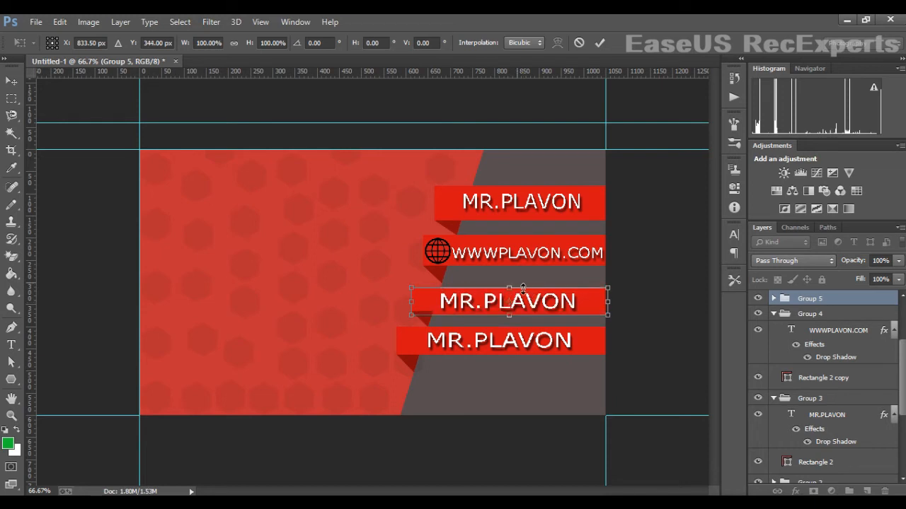
drag(515, 288, 518, 290)
key(Return)
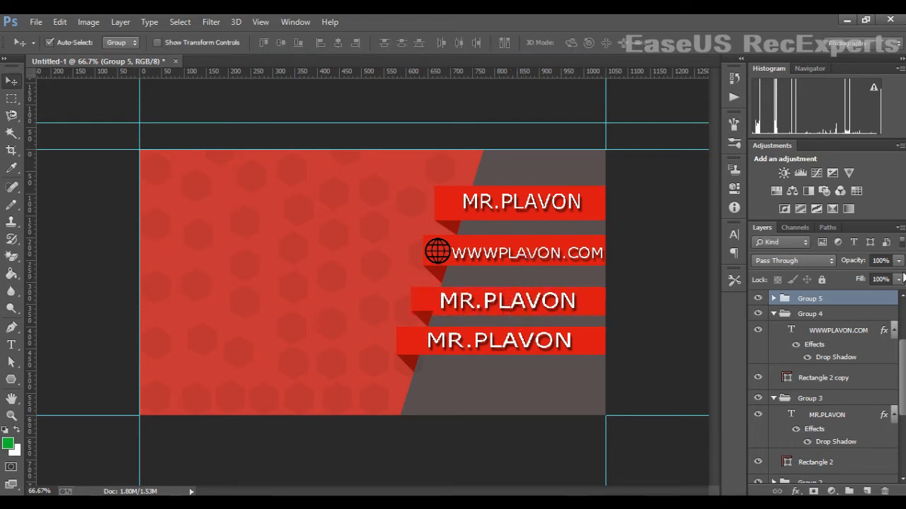
- Stretch the fourth ribbon taller downward and select the fold shape beneath it
click(832, 376)
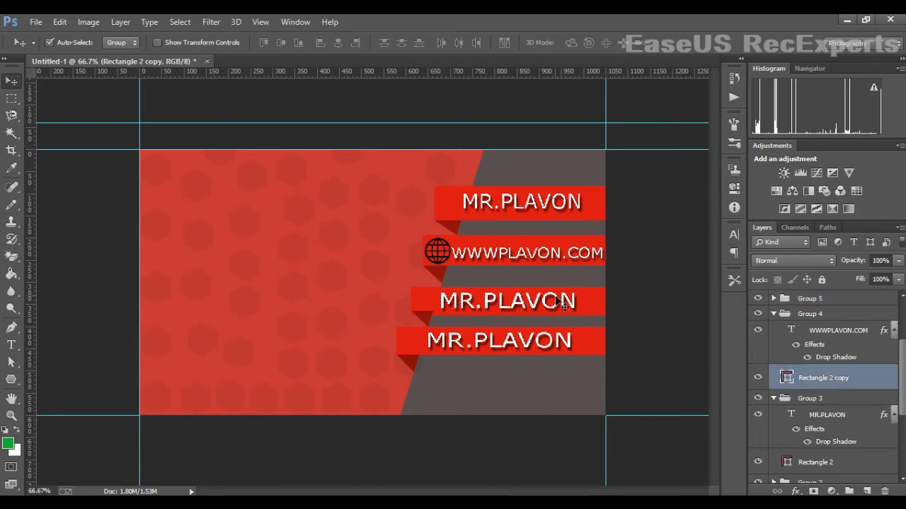
click(586, 304)
click(592, 338)
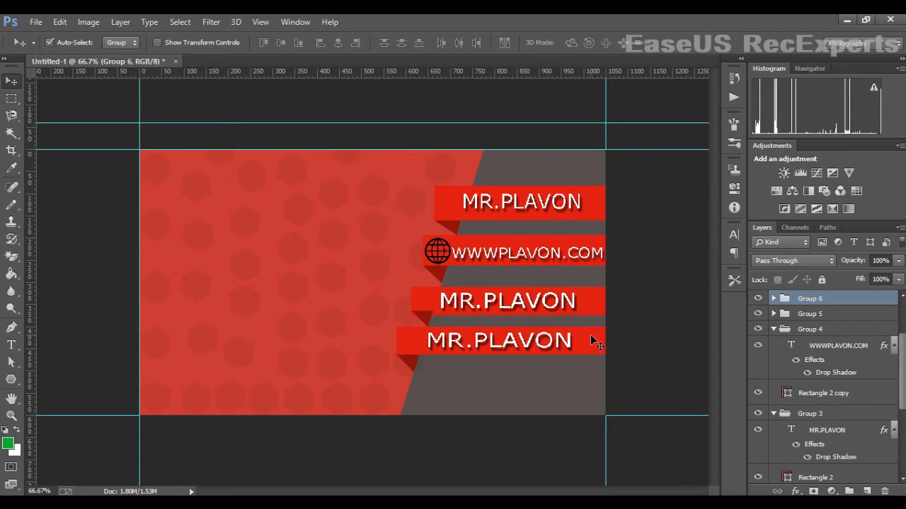
key(ctrl+t)
drag(508, 354, 512, 367)
key(Return)
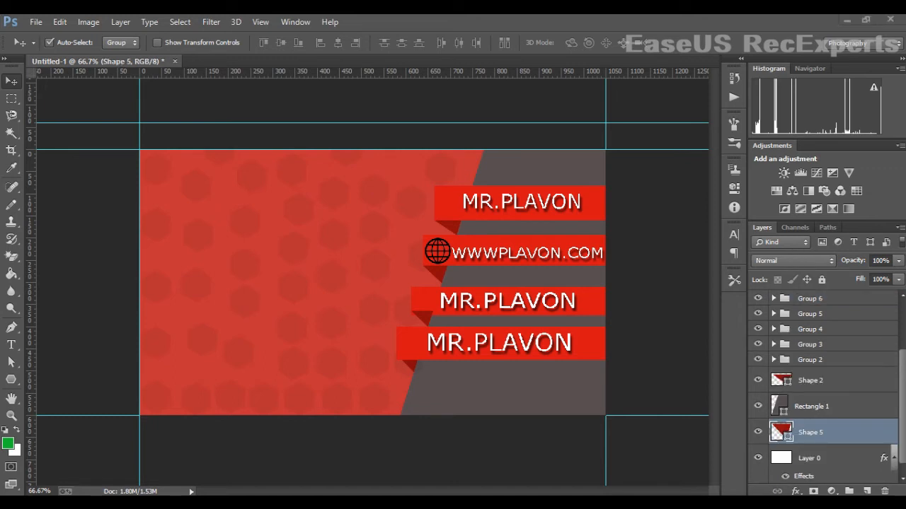
click(828, 436)
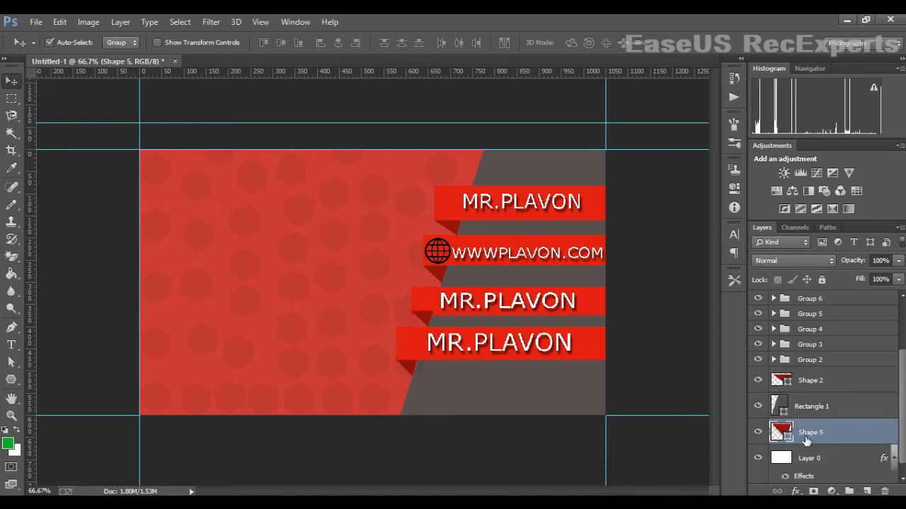
- Nudge the fold shape down a few pixels and correct the e-mail address text
key(Down)
key(Down)
key(Down)
key(Down)
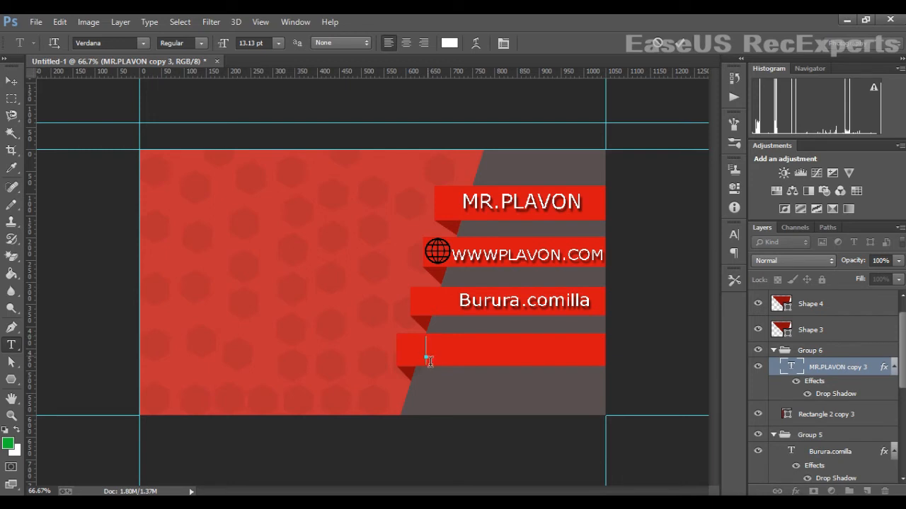
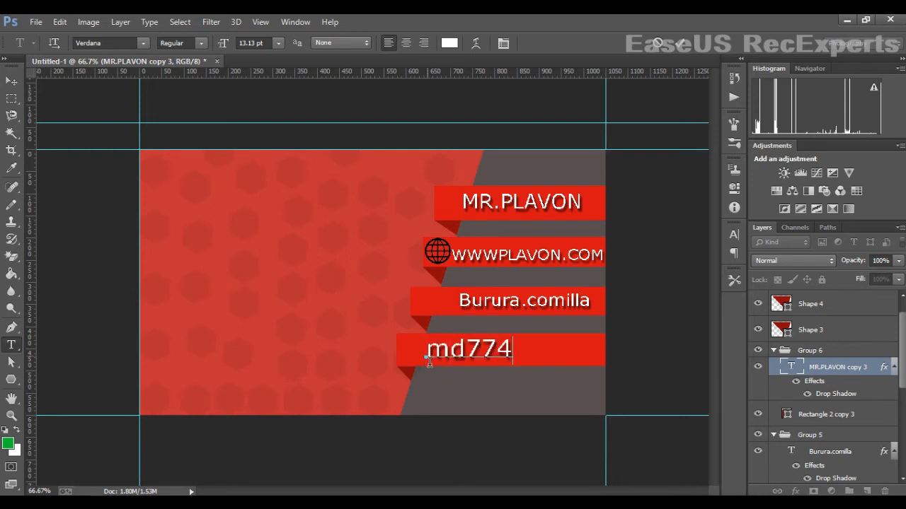
click(466, 361)
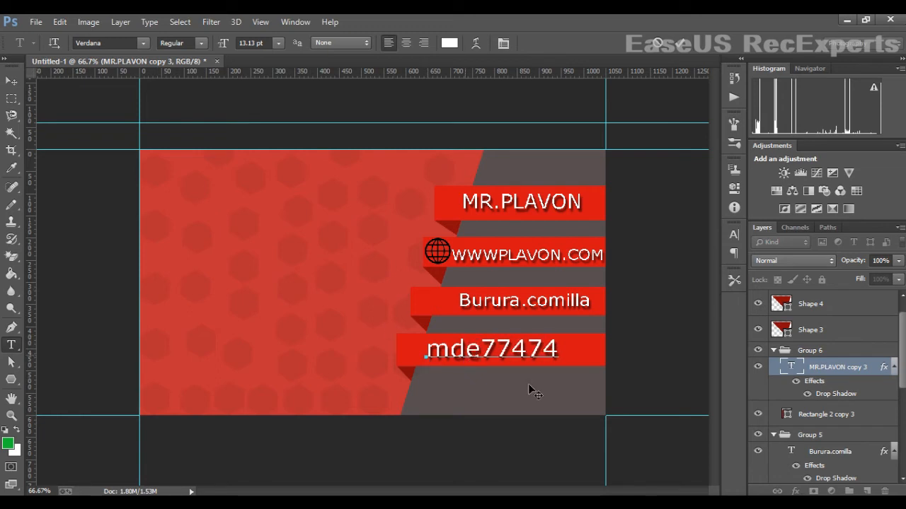
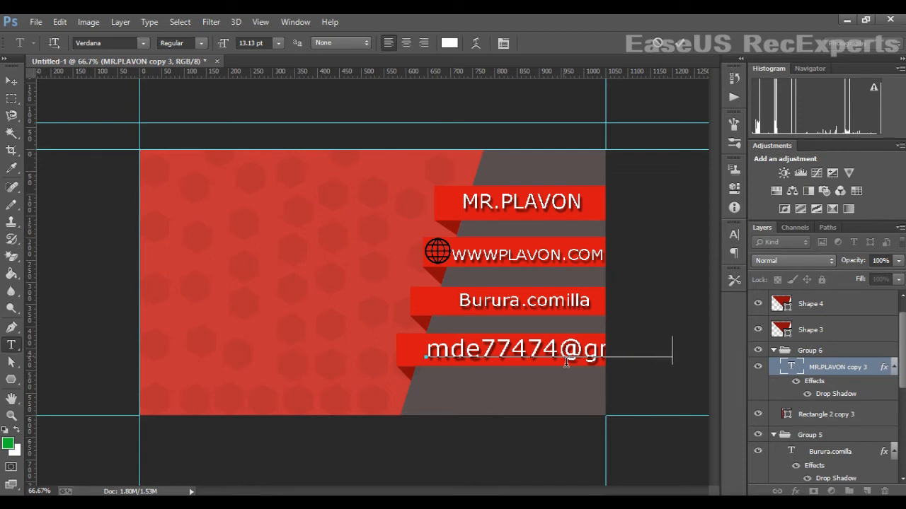
- Set the e-mail text to 9 pt and nudge it left so it shows in full
key(ctrl+a)
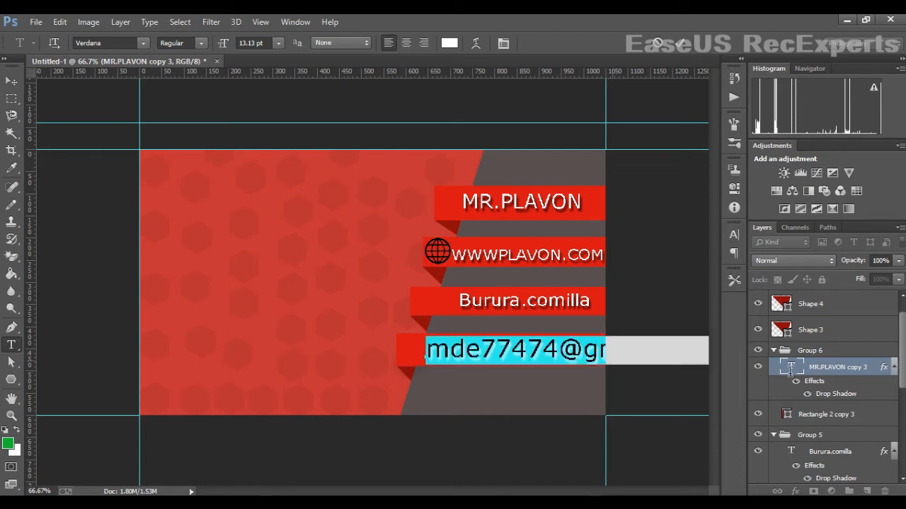
click(278, 44)
click(267, 107)
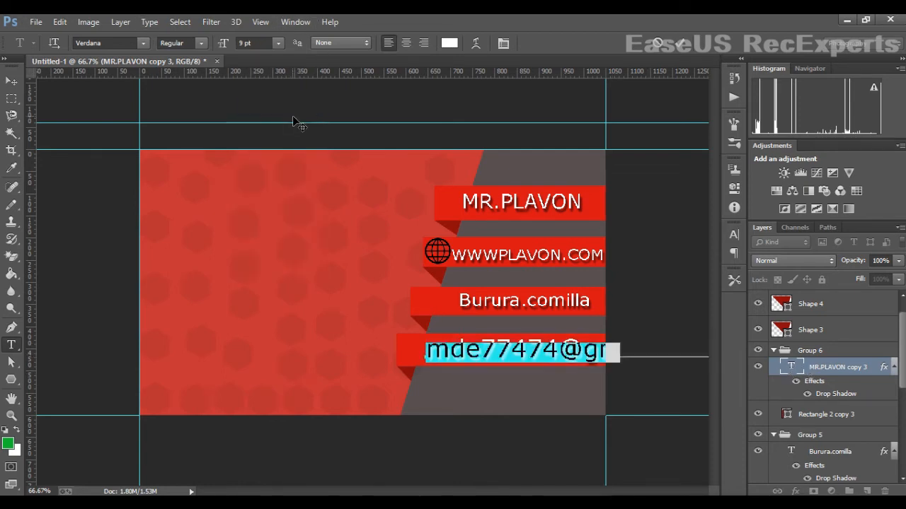
click(12, 82)
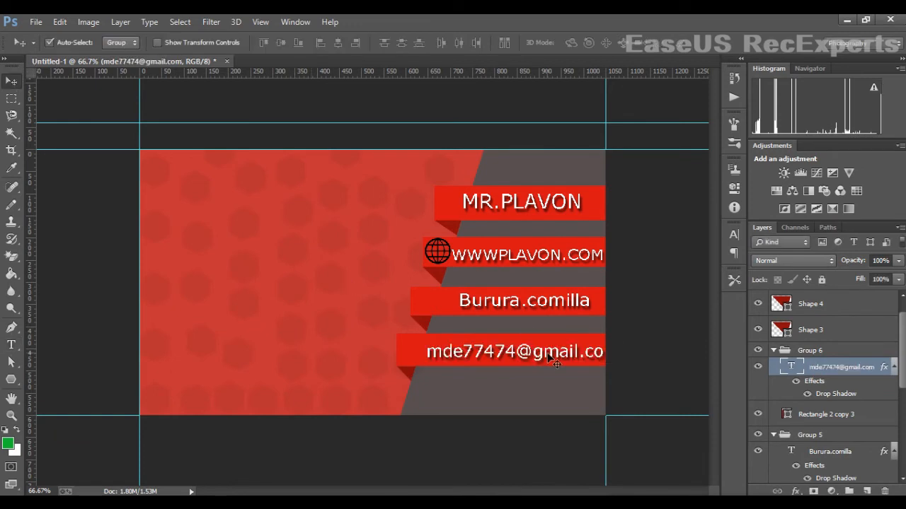
mouse_move(557, 361)
mouse_down()
mouse_move(532, 362)
mouse_move(555, 362)
mouse_up()
click(856, 369)
key(Left)
key(Left)
key(Left)
key(Left)
key(Left)
key(Left)
key(Left)
key(Left)
key(Left)
key(Left)
key(Left)
key(Left)
key(Left)
key(Left)
key(Left)
key(Left)
key(Left)
key(Left)
key(Left)
key(Left)
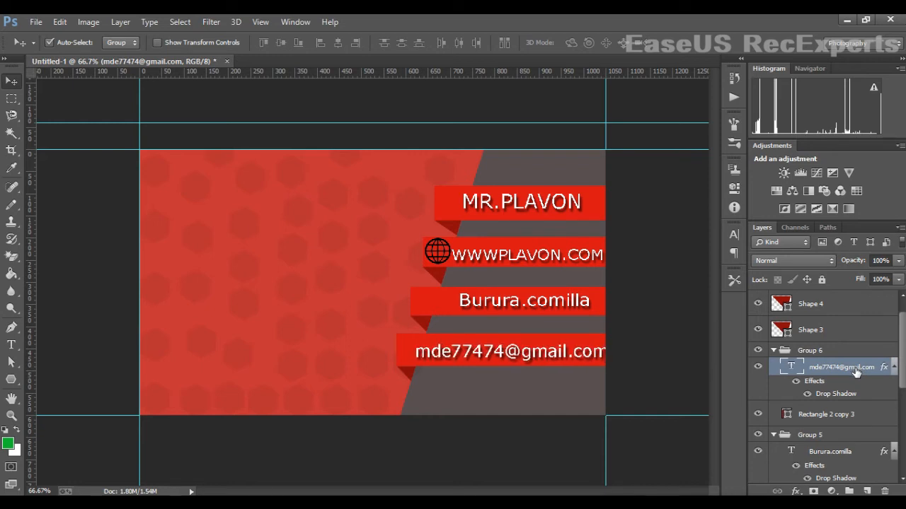
key(Left)
key(Left)
key(Left)
key(Left)
key(Left)
key(Left)
key(Left)
key(Left)
key(Left)
key(Left)
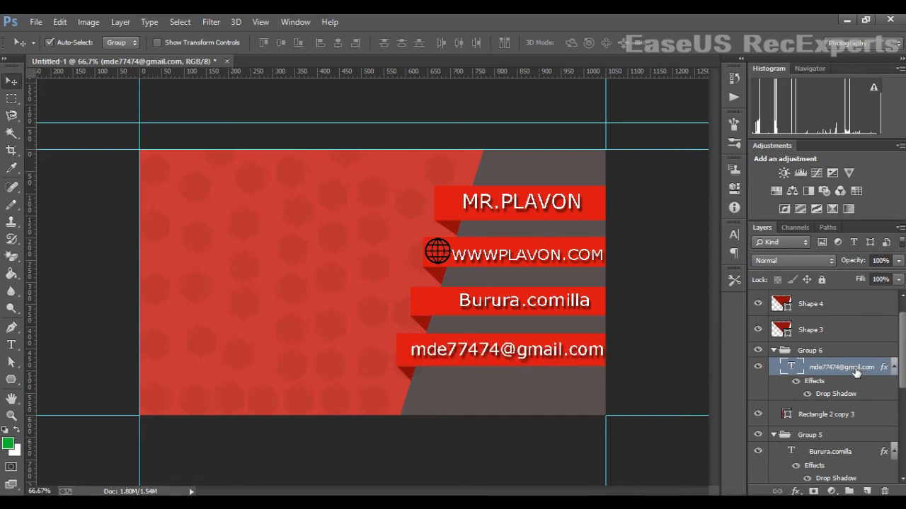
key(Up)
key(Up)
key(Up)
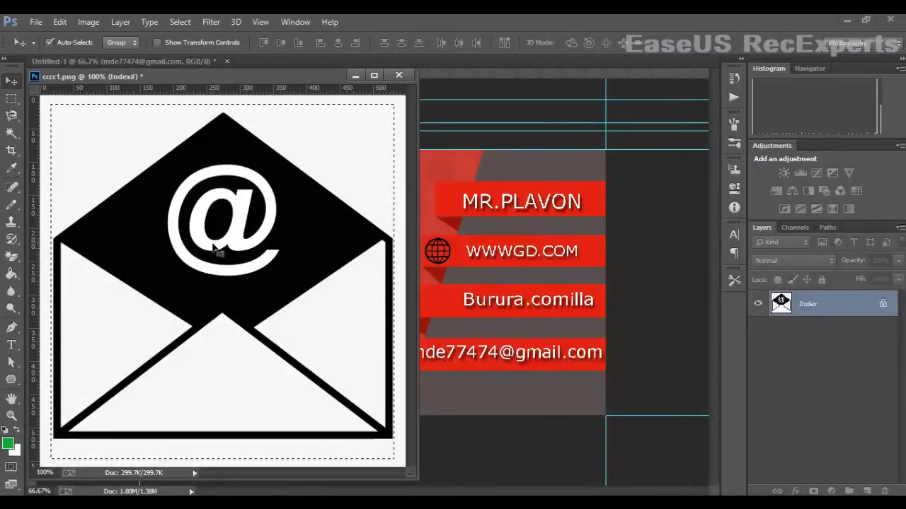
- Bring the envelope image into the card and shrink it to a small icon beside the e-mail text
drag(213, 244, 526, 275)
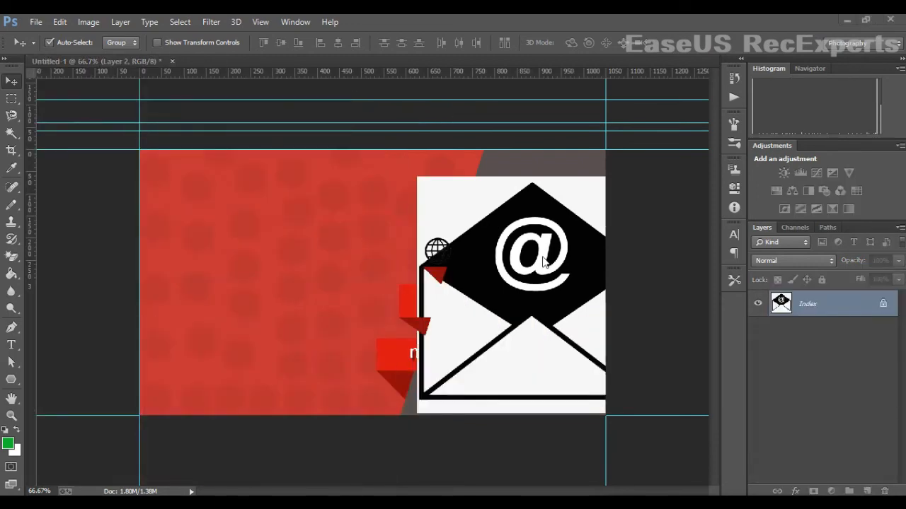
click(544, 211)
key(ctrl+t)
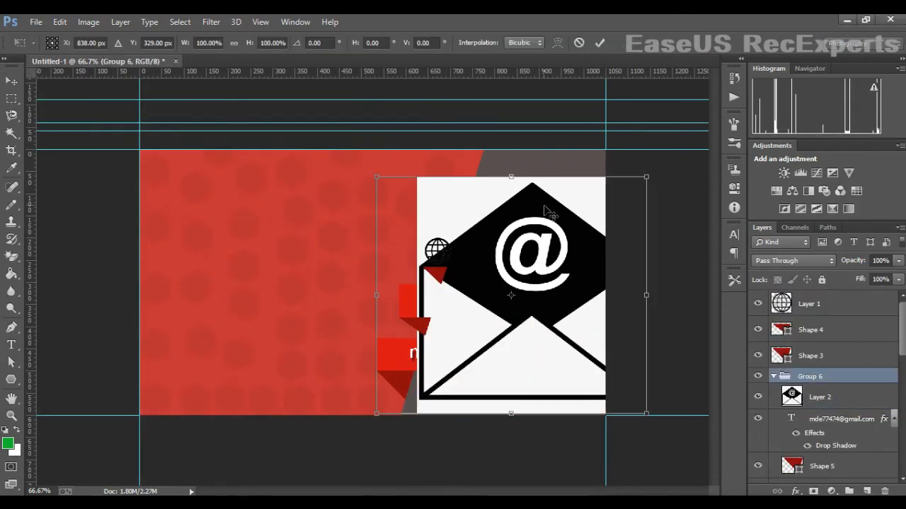
drag(648, 180, 437, 339)
key(Return)
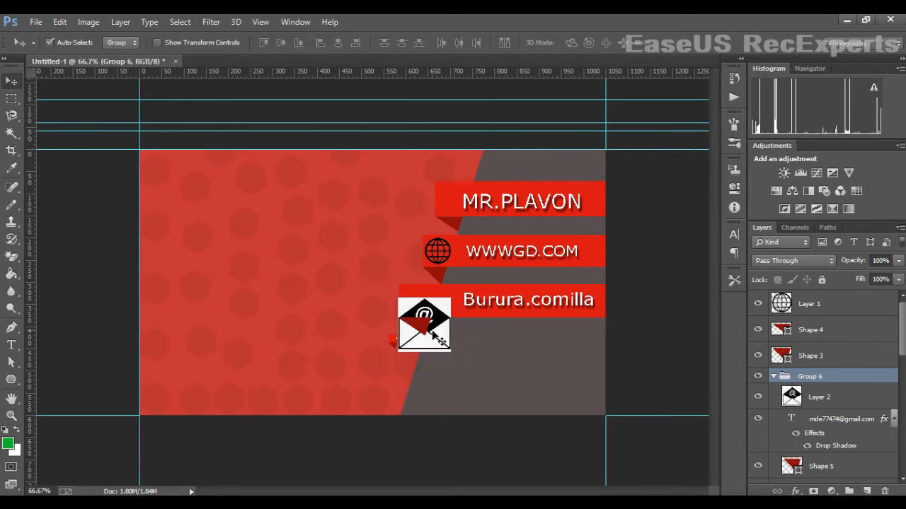
key(ctrl+z)
key(super+d)
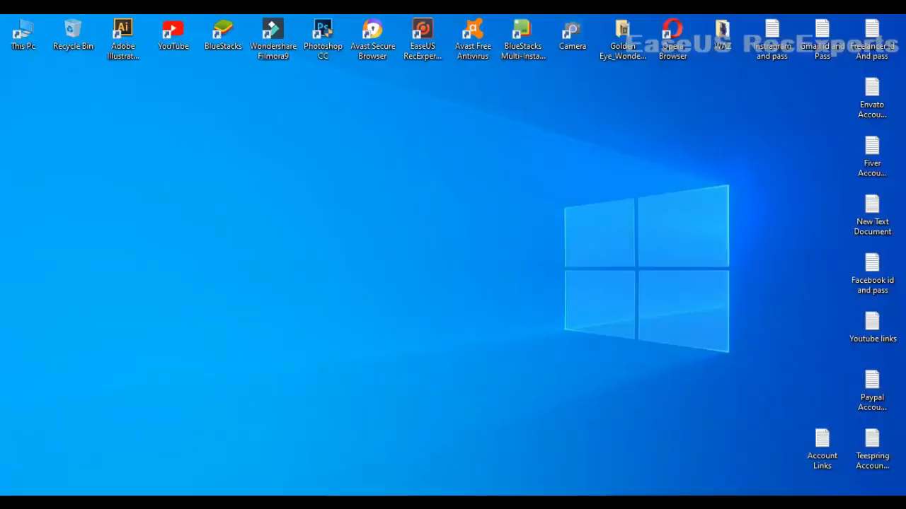
click(421, 503)
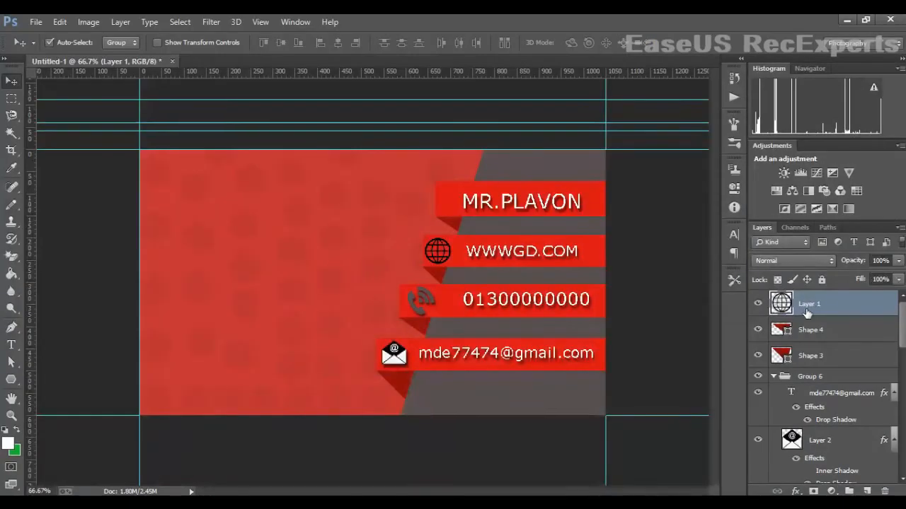
right_click(811, 312)
- Give the globe icon a dark grey Color Overlay sampled from the card and a 5 px Drop Shadow
click(592, 92)
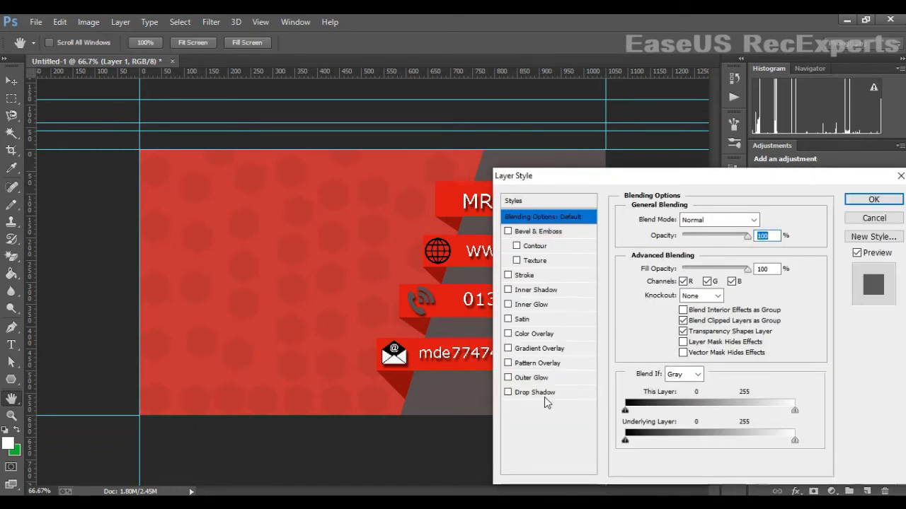
click(534, 334)
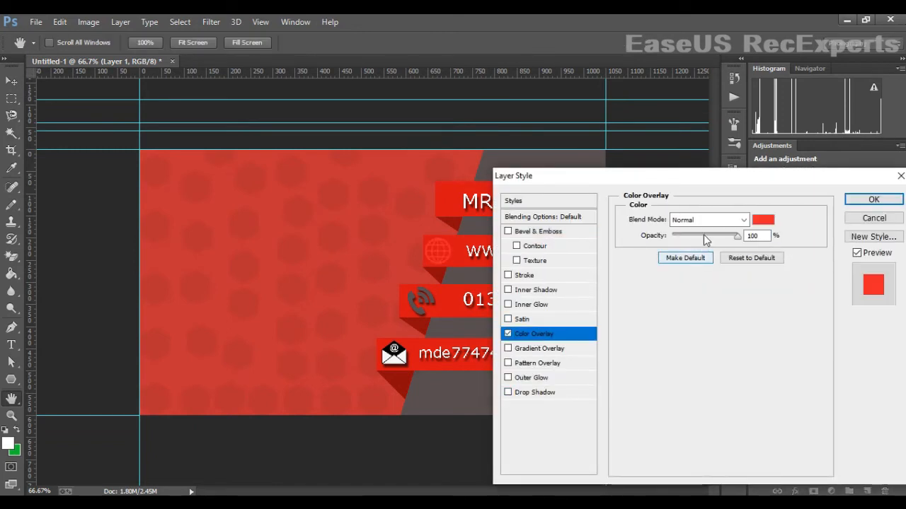
click(763, 220)
click(465, 279)
click(815, 281)
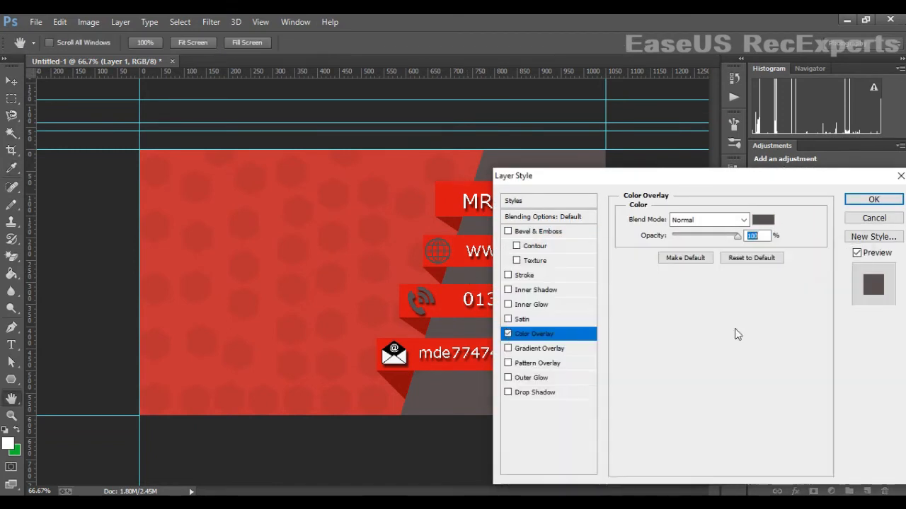
click(532, 392)
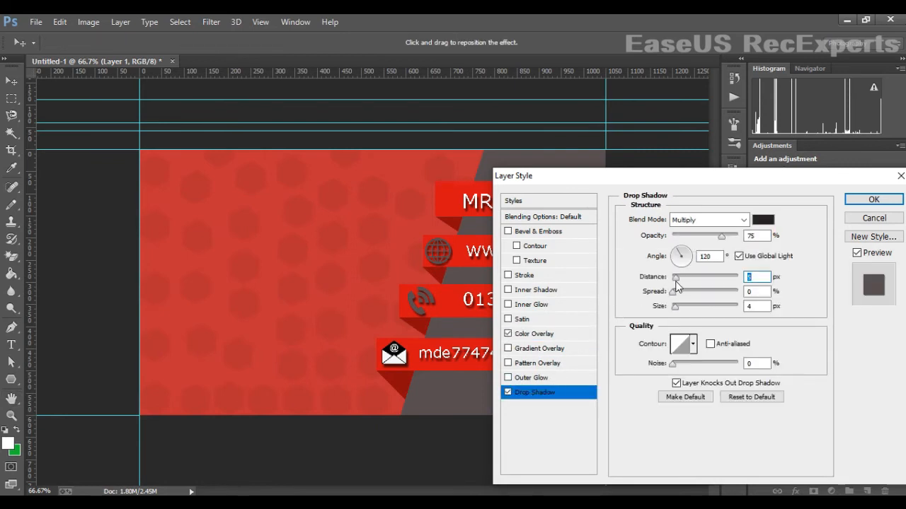
click(678, 307)
click(874, 199)
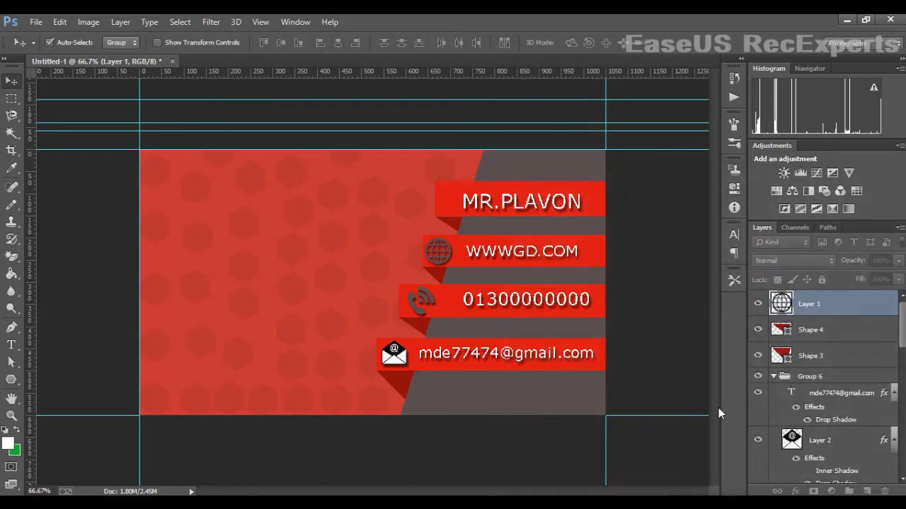
- Zoom to 100% and draw a thin Pen shape along the top ribbon's bottom edge
click(13, 328)
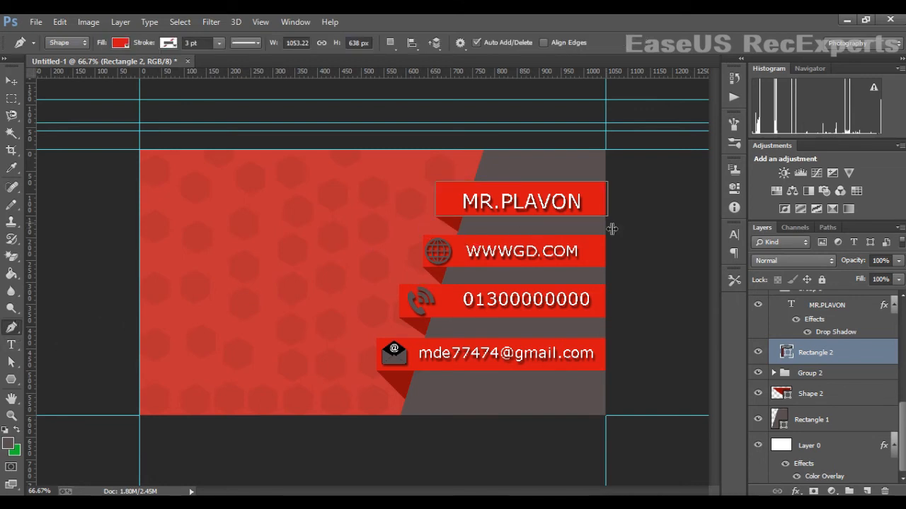
key(ctrl+plus)
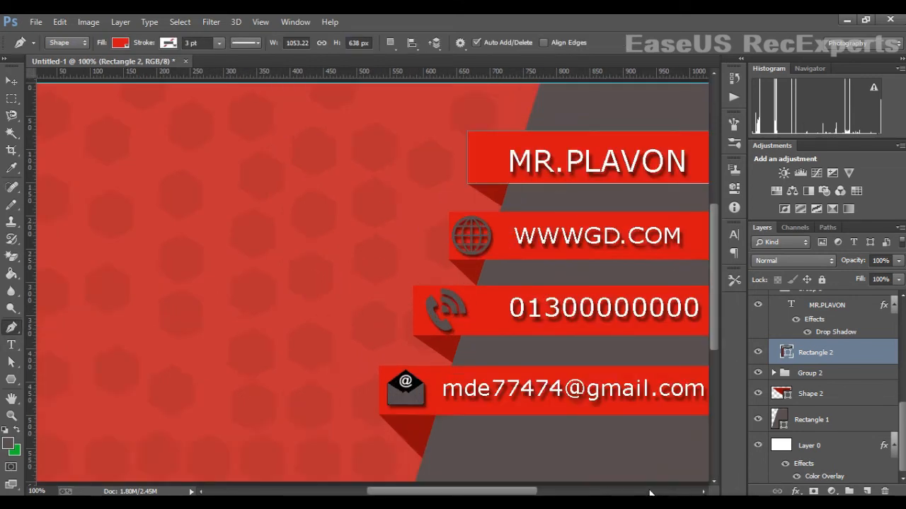
drag(479, 494, 519, 493)
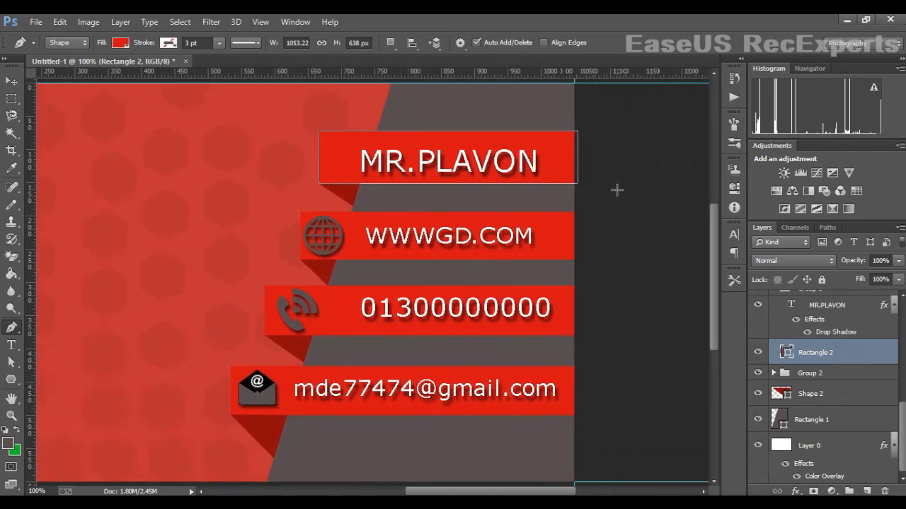
click(361, 184)
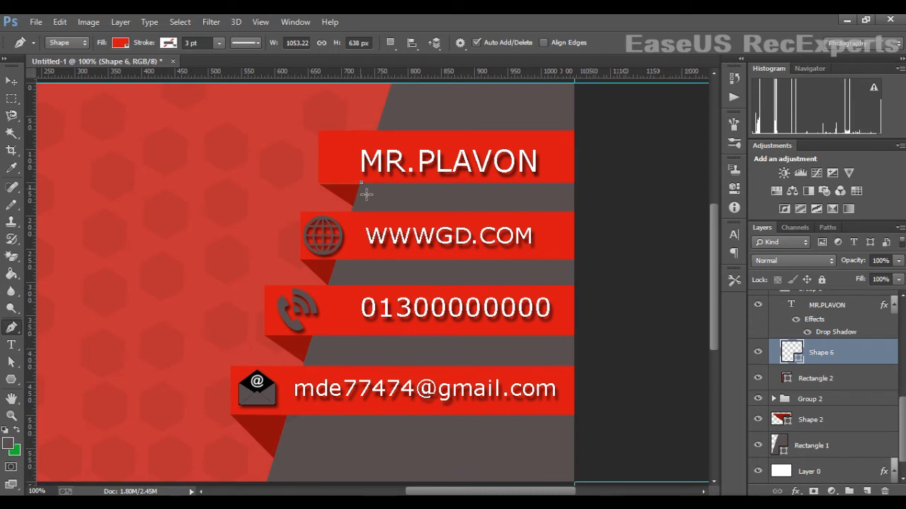
click(362, 189)
click(579, 187)
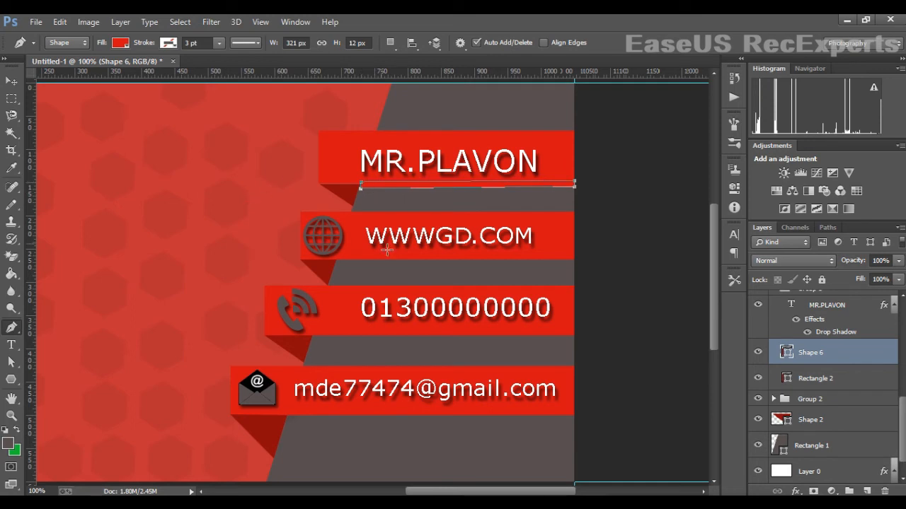
- Set the new Shape 6 strip's fill colour to black
double_click(787, 353)
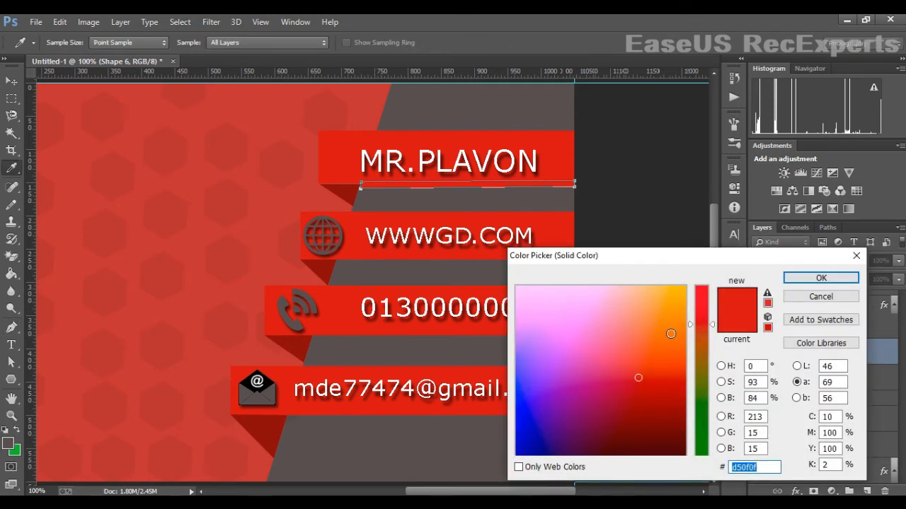
click(572, 314)
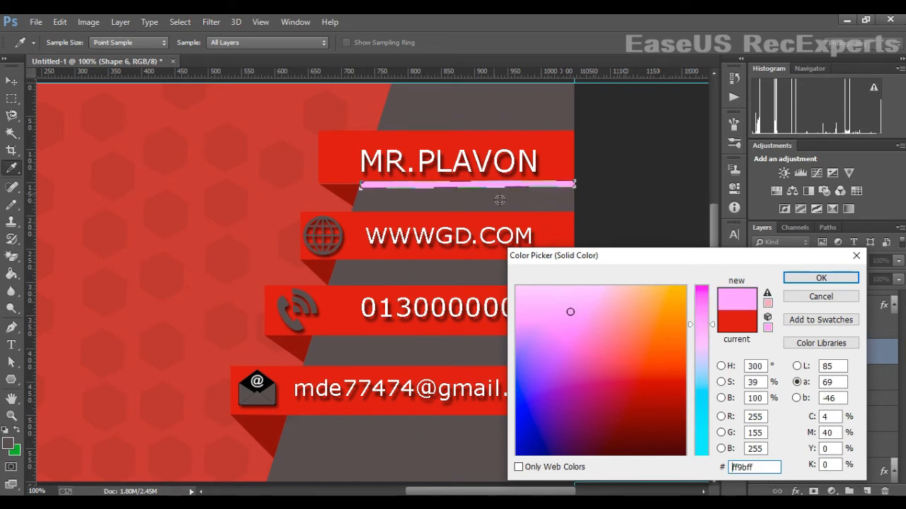
mouse_move(704, 325)
mouse_down()
mouse_move(698, 268)
mouse_move(706, 438)
mouse_move(693, 344)
mouse_up()
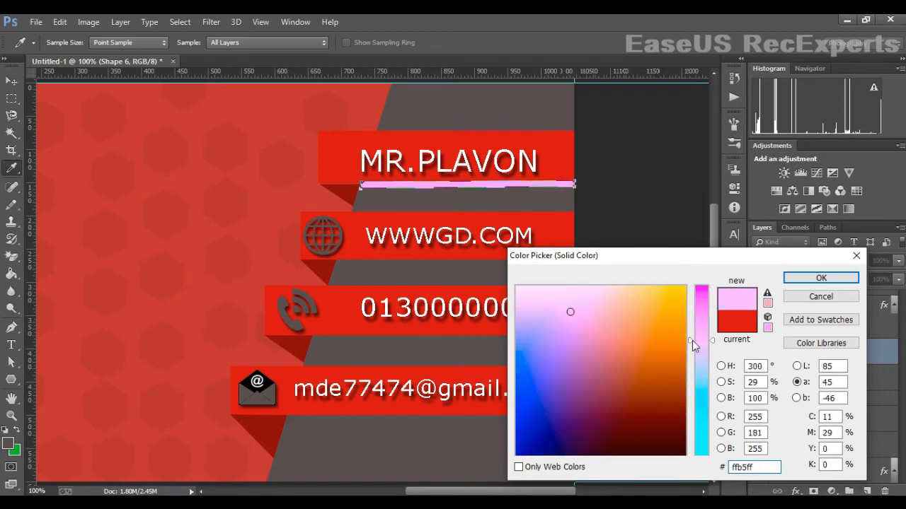
click(722, 418)
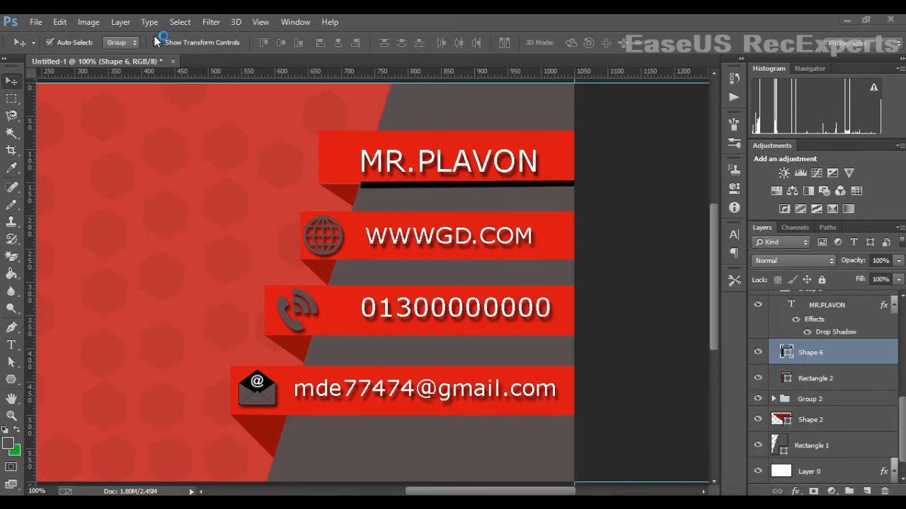
- Apply a Box Blur with radius 19 to Shape 6 and move it beneath Rectangle 2
click(211, 21)
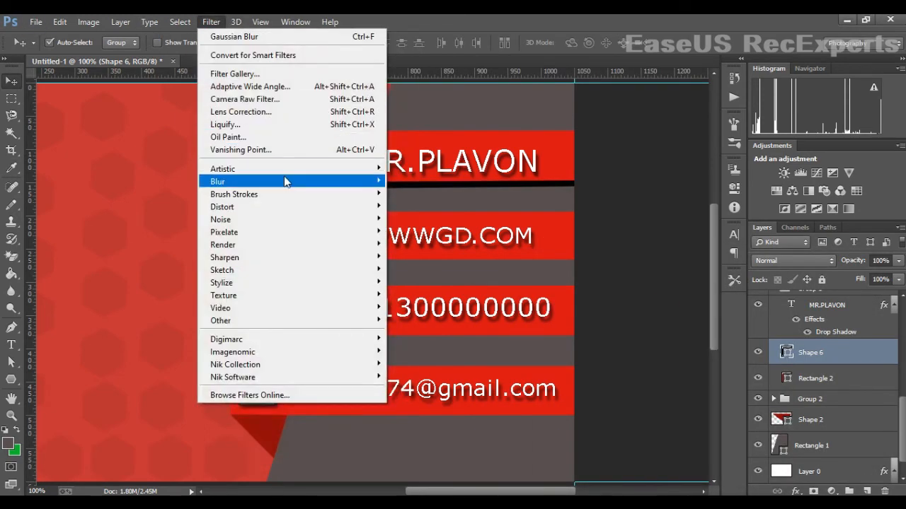
mouse_move(342, 181)
click(417, 263)
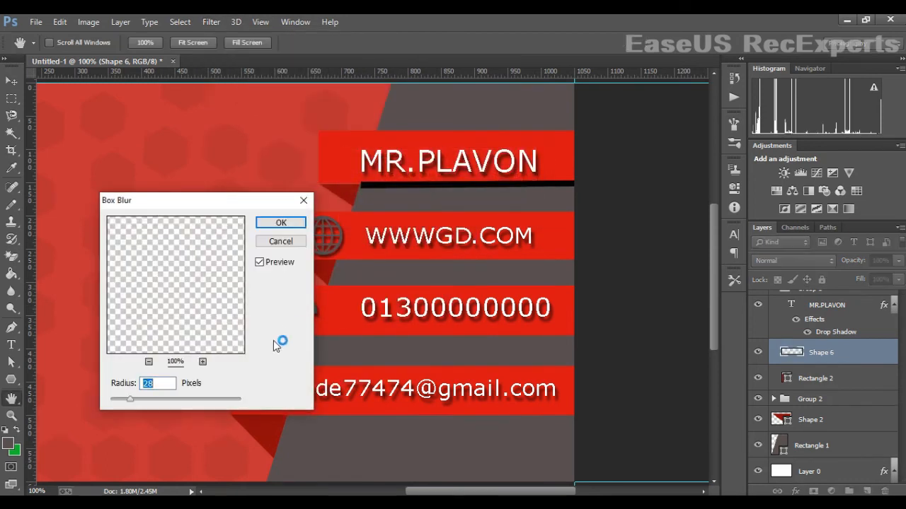
drag(130, 399, 116, 403)
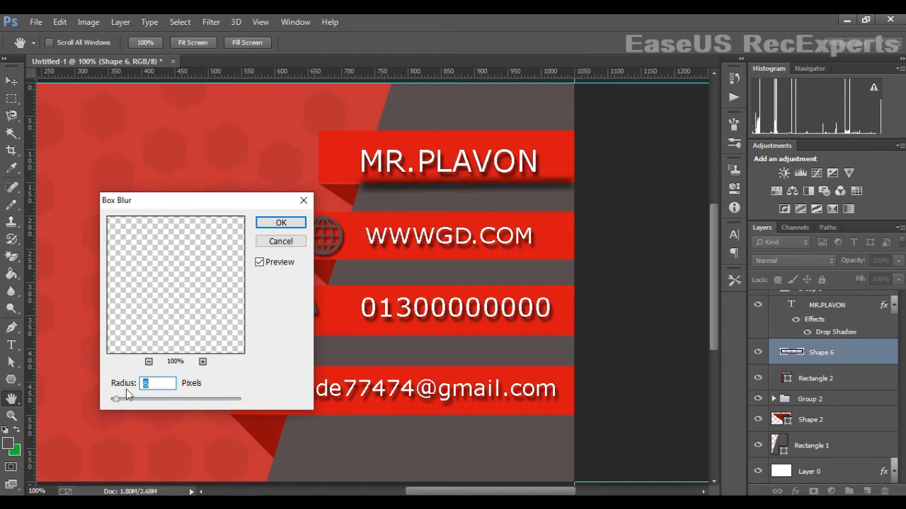
click(281, 223)
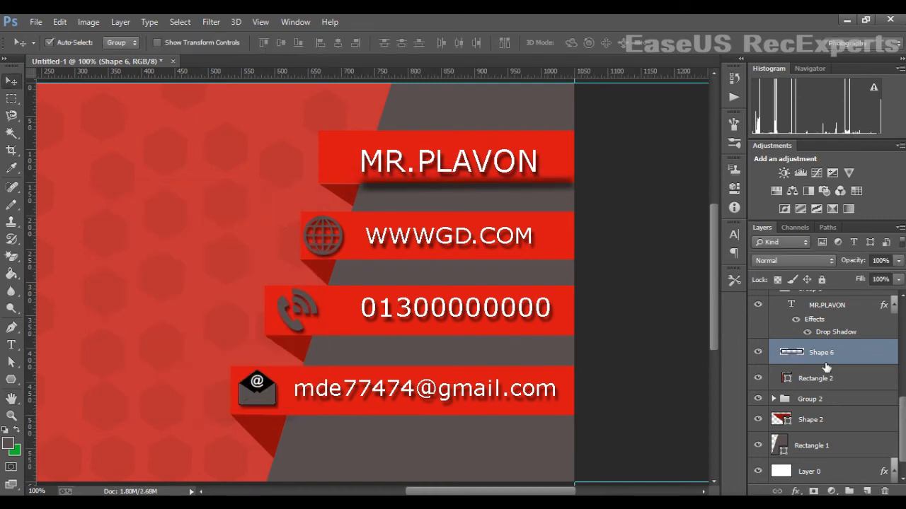
drag(825, 360, 832, 386)
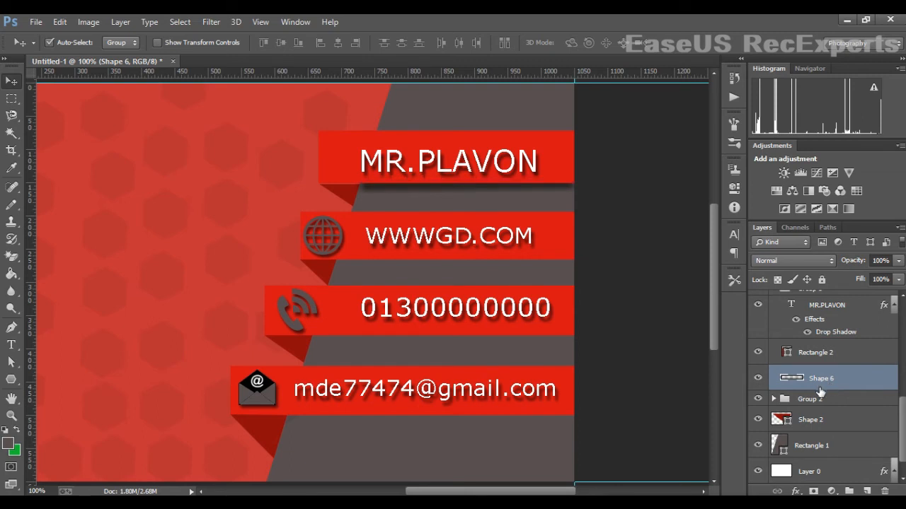
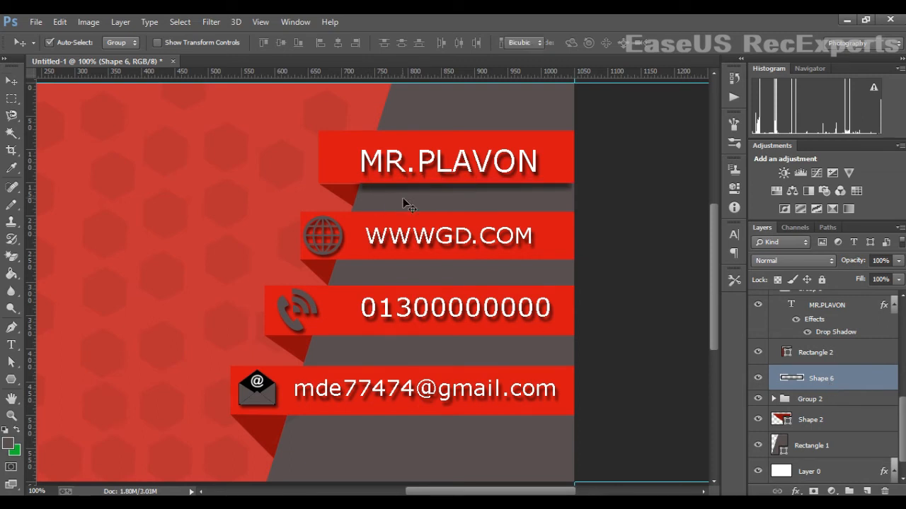
- Stretch the Shape 6 shadow strip slightly wider to the right
key(ctrl+t)
drag(580, 194, 584, 196)
key(Return)
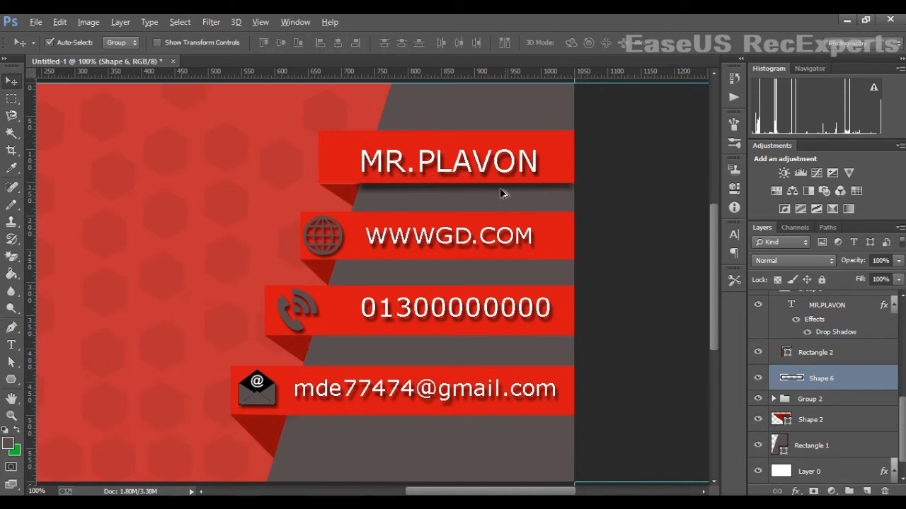
- Undo an accidental banner copy, reselect Shape 6 and turn off Auto-Select
drag(500, 187, 498, 226)
key(ctrl+z)
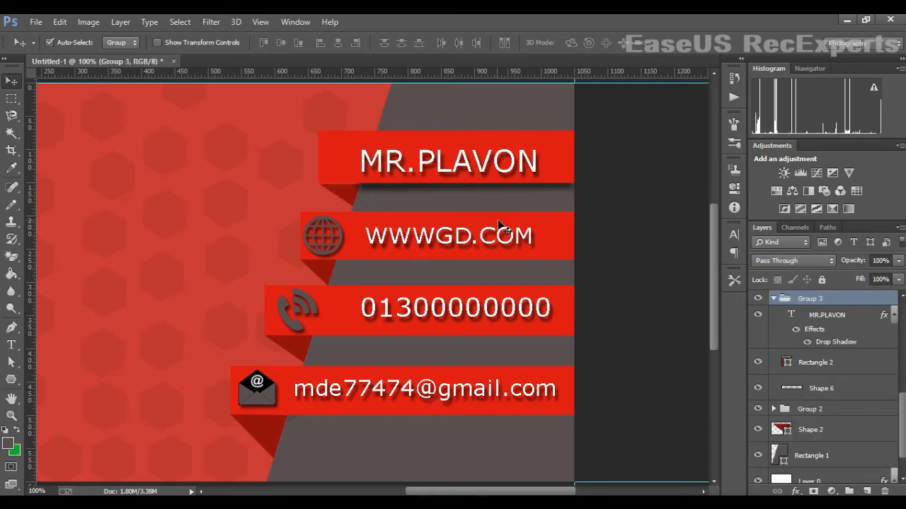
click(821, 389)
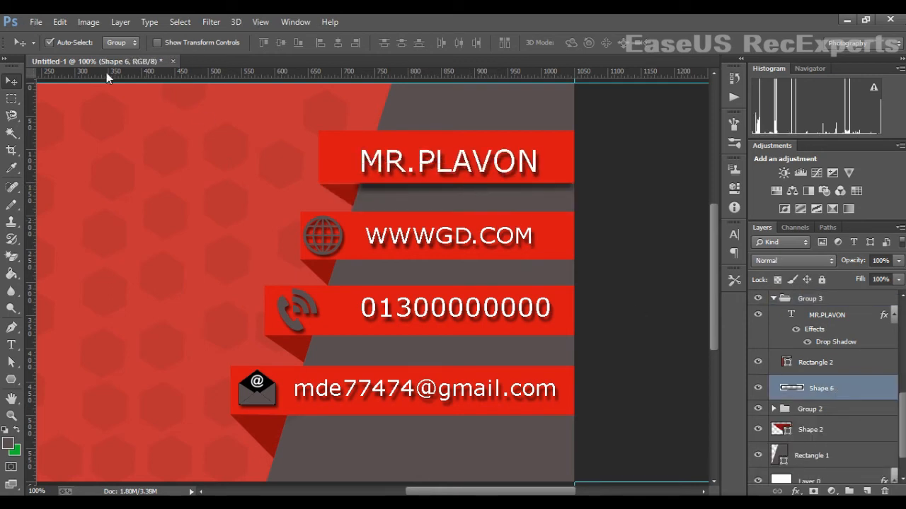
click(49, 43)
- Place shadow-strip copies under the info banners and widen the WWWGD.COM banner's shadow
drag(456, 185, 402, 427)
key(ctrl+j)
key(ctrl+j)
key(ctrl+j)
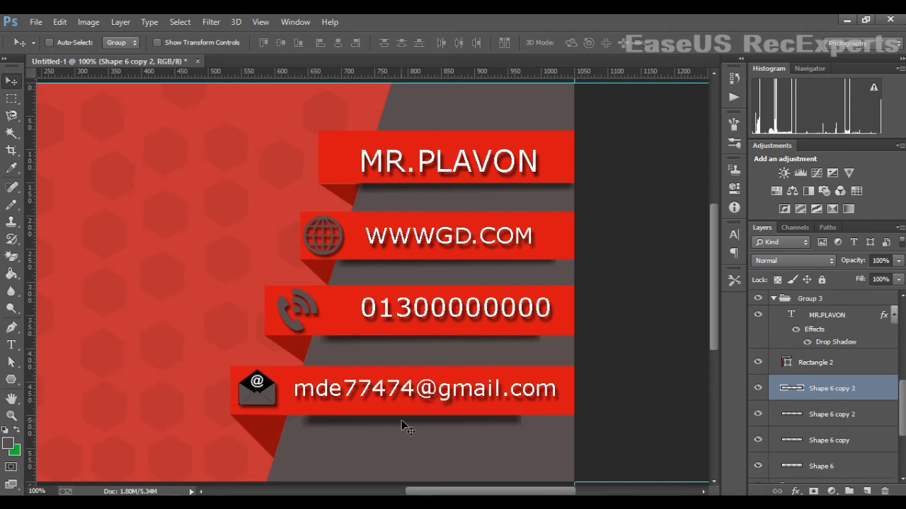
scroll(827, 419, down, 2)
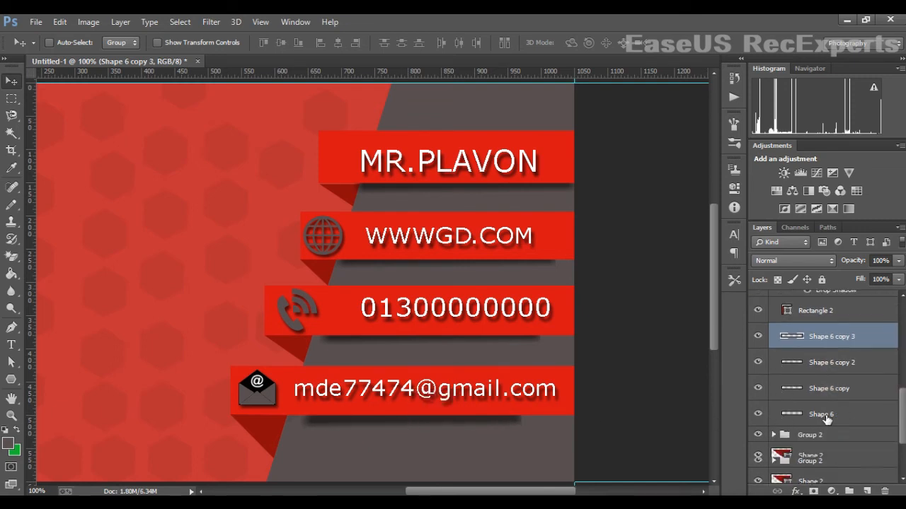
click(817, 391)
key(ctrl+t)
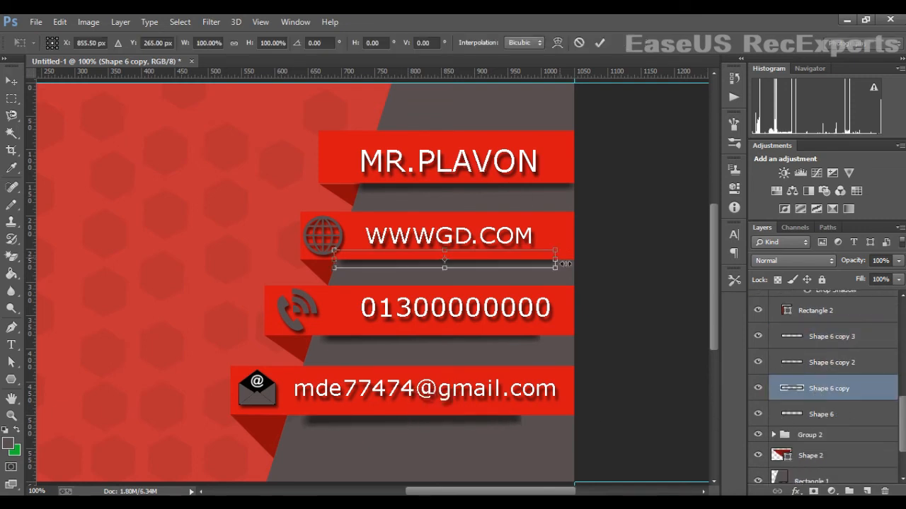
drag(565, 263, 587, 263)
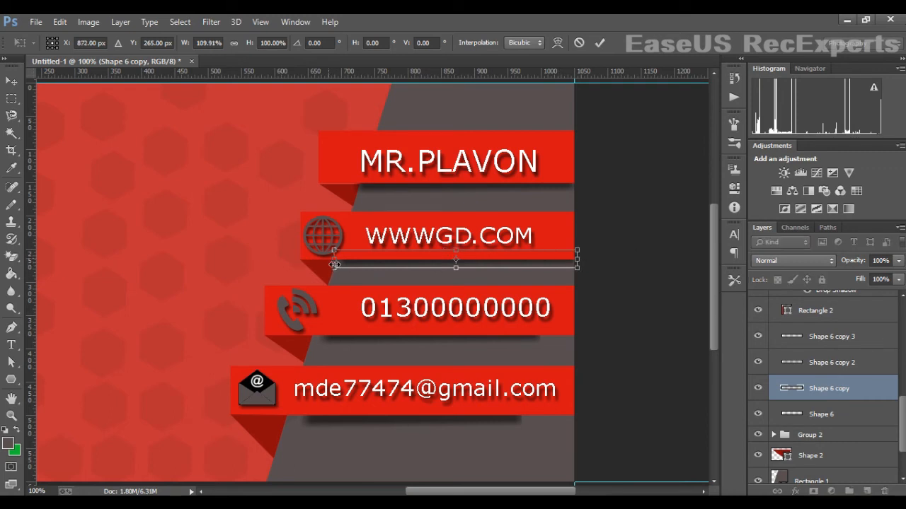
key(Return)
- Widen the phone banner's shadow strip on both sides
click(799, 363)
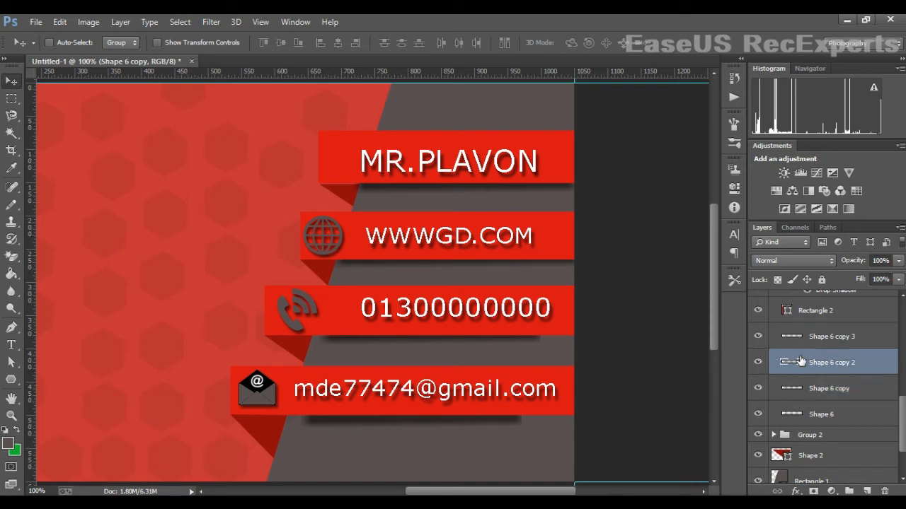
key(ctrl+t)
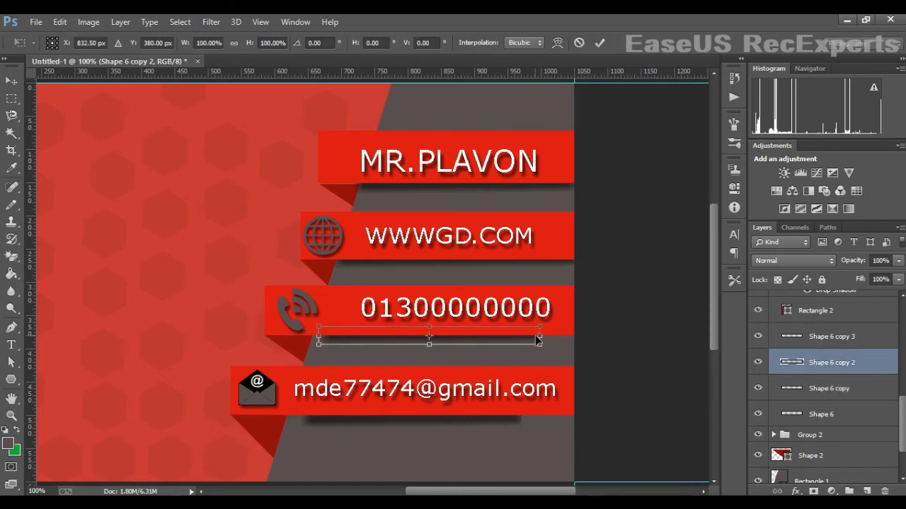
drag(539, 343, 573, 342)
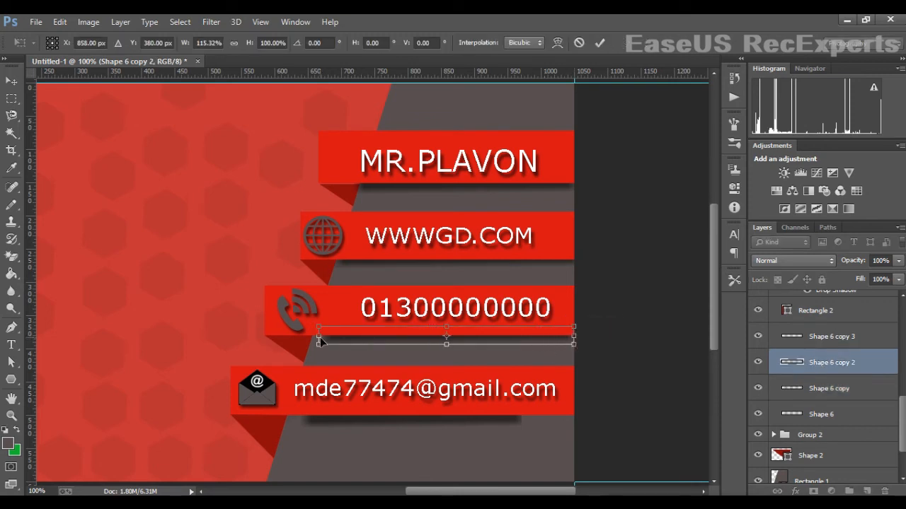
drag(316, 342, 304, 343)
key(Return)
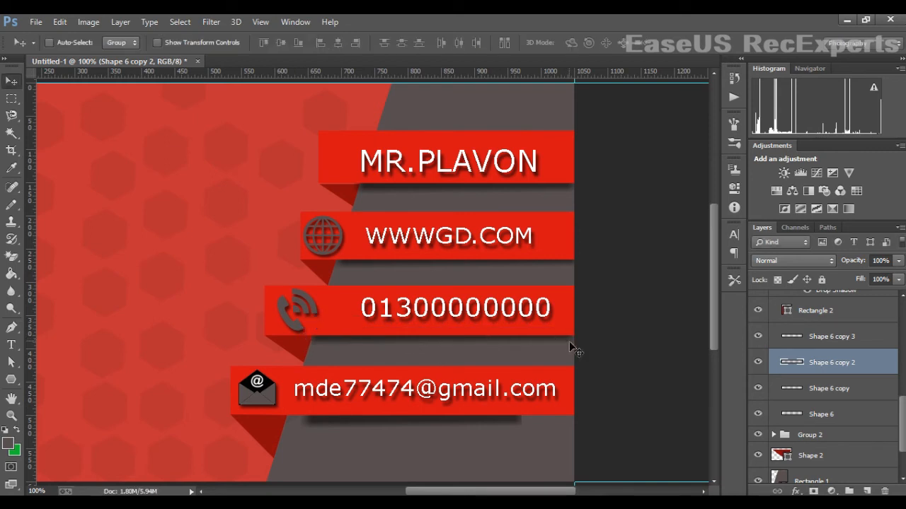
- Widen the email banner's shadow strip on both sides
click(807, 389)
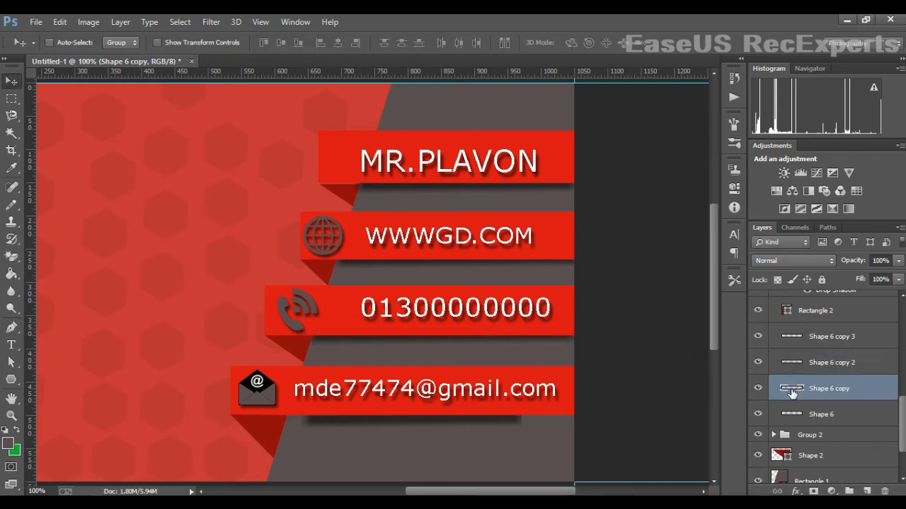
click(818, 346)
key(ctrl+t)
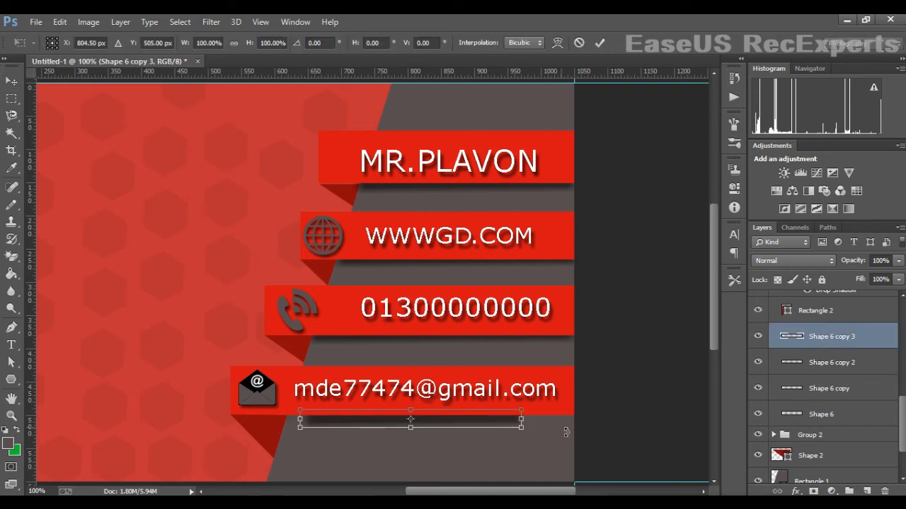
drag(530, 426, 578, 425)
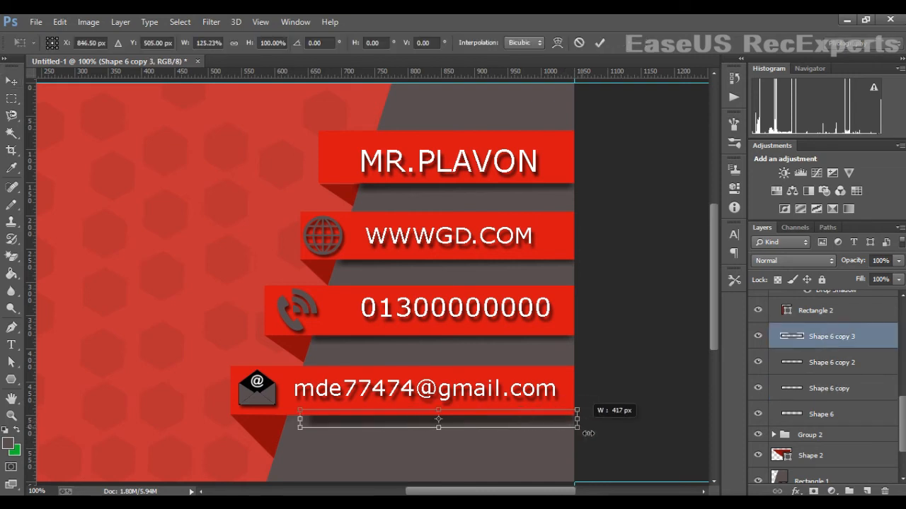
drag(300, 422, 282, 421)
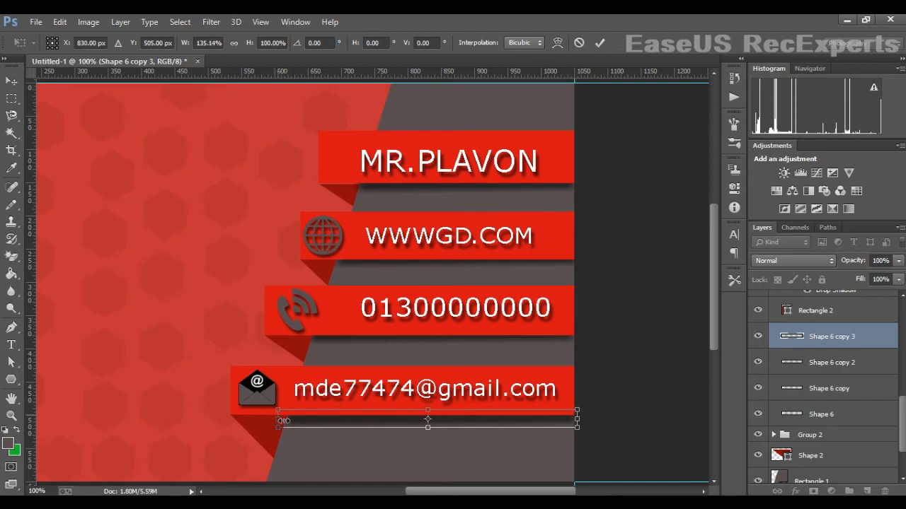
key(Return)
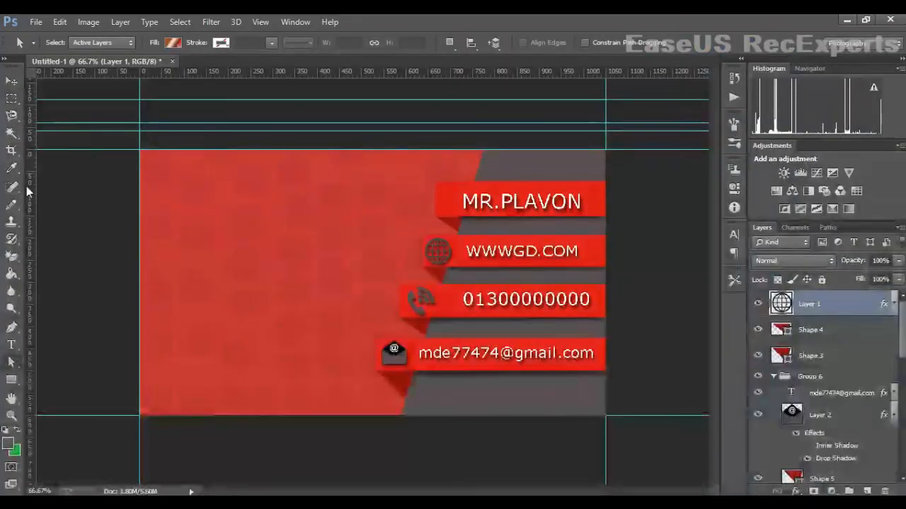
- Draw a rectangle over the card's left side filled with grey #564e4e
click(11, 381)
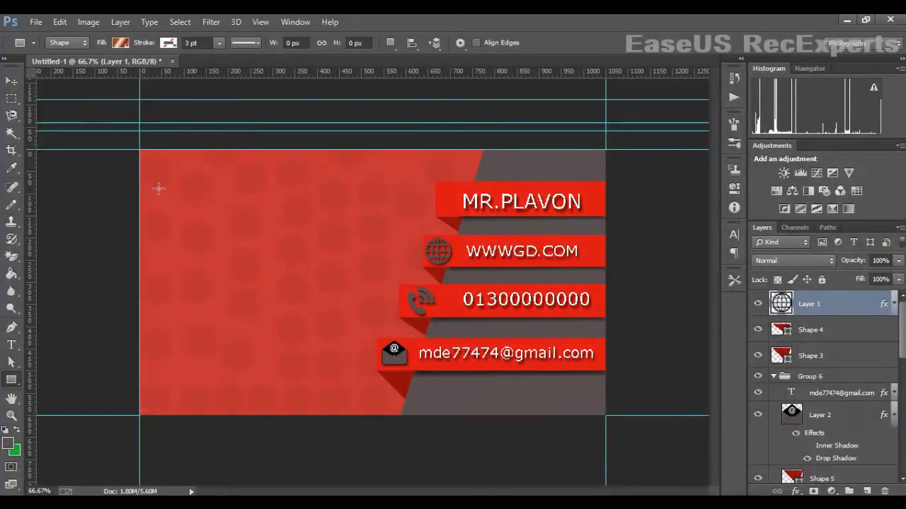
drag(158, 189, 319, 418)
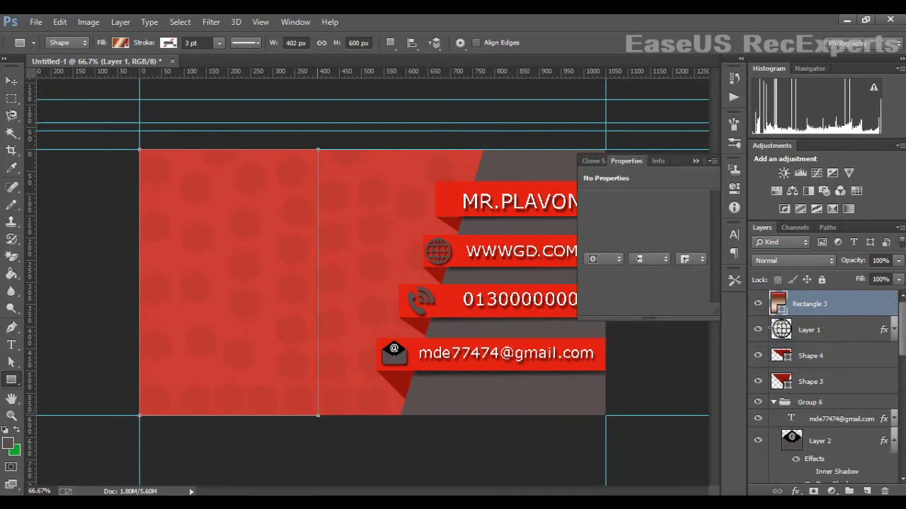
click(591, 242)
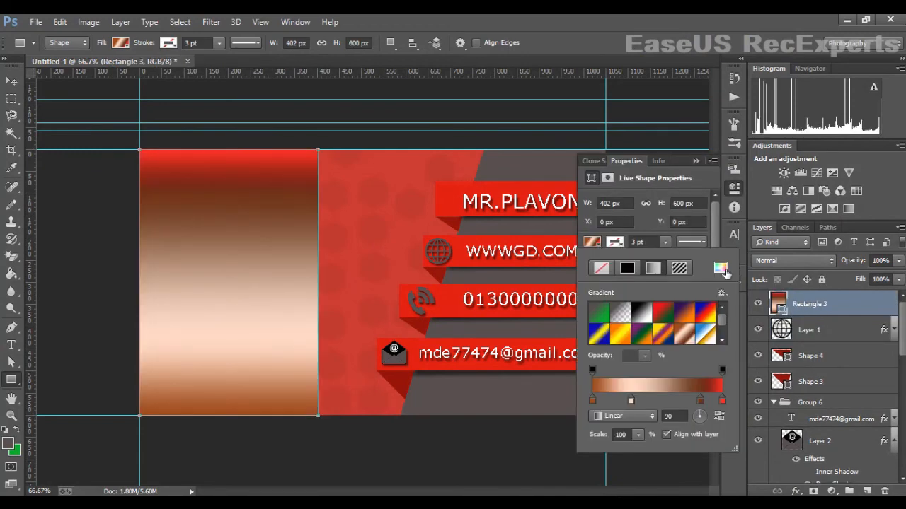
click(722, 269)
click(475, 276)
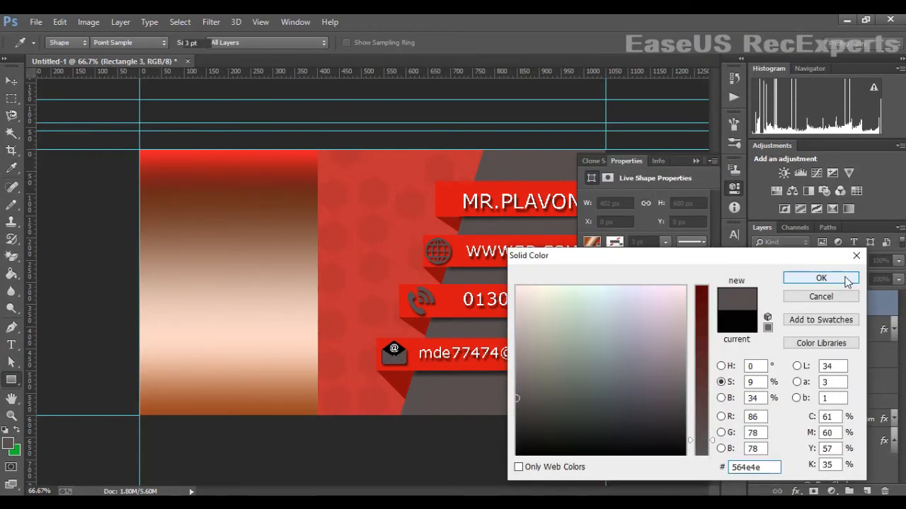
click(847, 282)
click(696, 163)
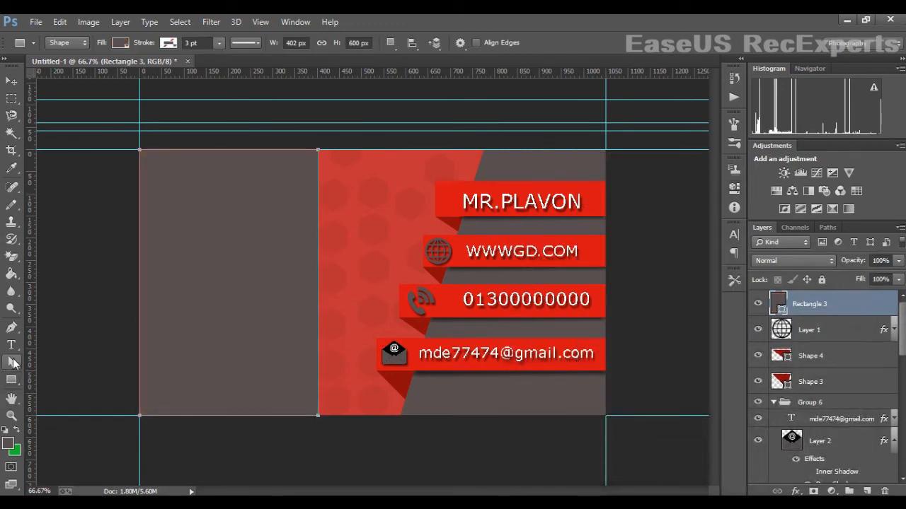
- Drag the rectangle's right anchors to slant its right edge diagonally
click(11, 362)
drag(318, 415, 238, 416)
click(424, 208)
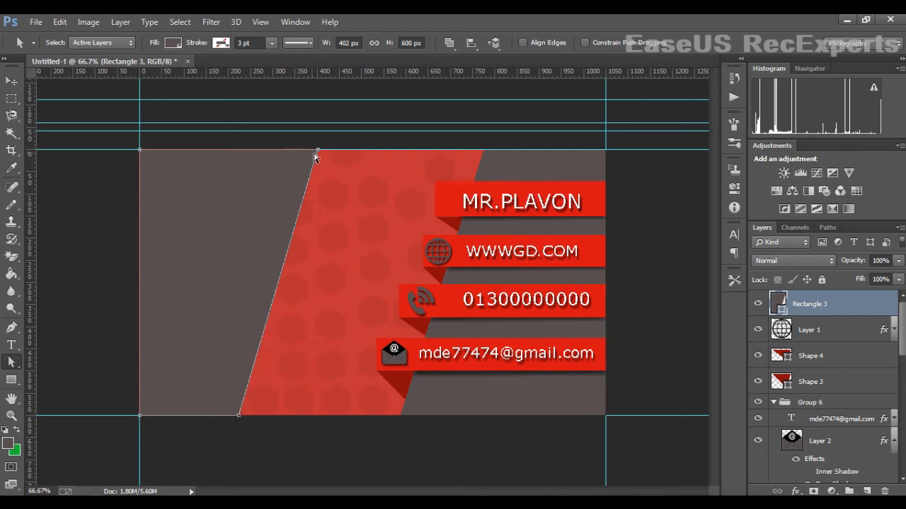
drag(315, 155, 360, 151)
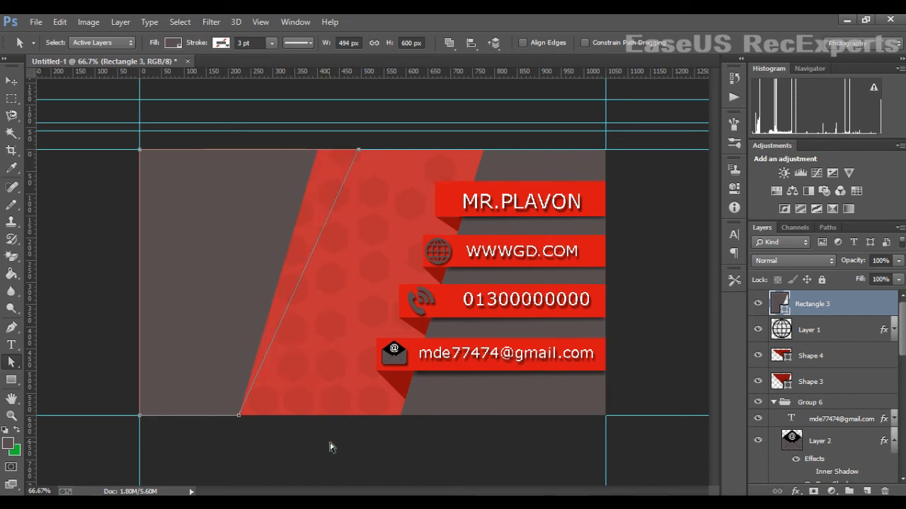
drag(239, 416, 268, 416)
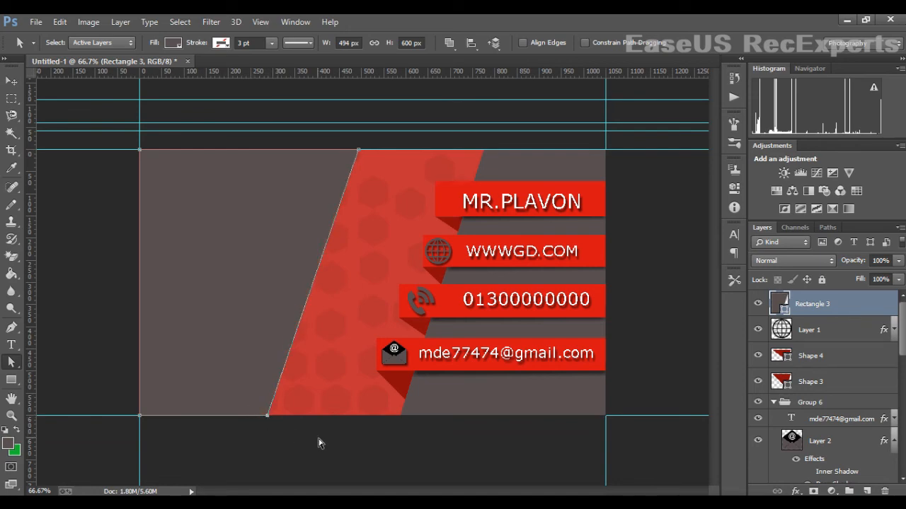
key(v)
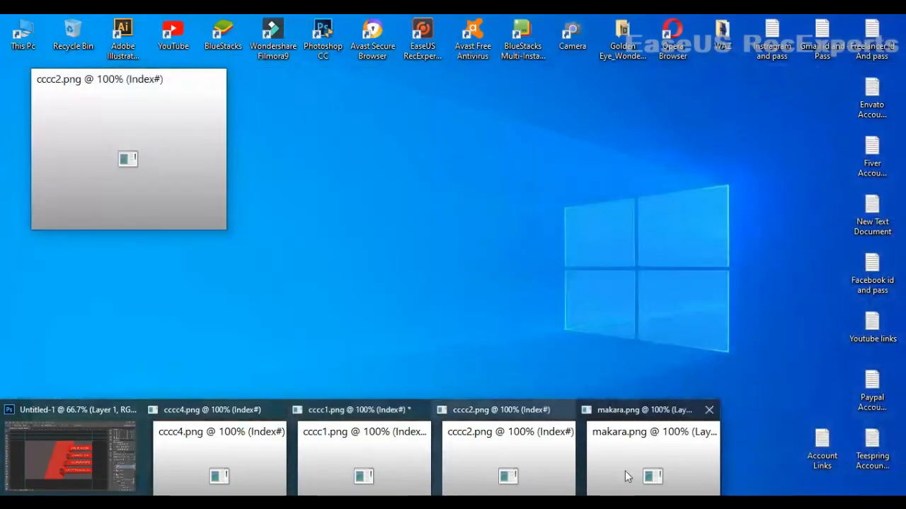
- Drag the red goat from makara.png into the card as Layer 4, then minimize makara.png
click(625, 471)
click(10, 81)
drag(128, 152, 346, 265)
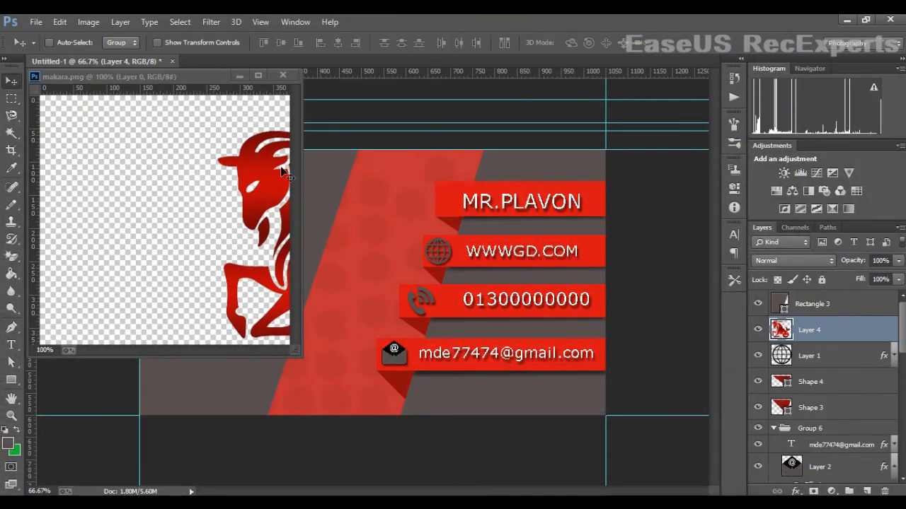
click(239, 75)
click(847, 21)
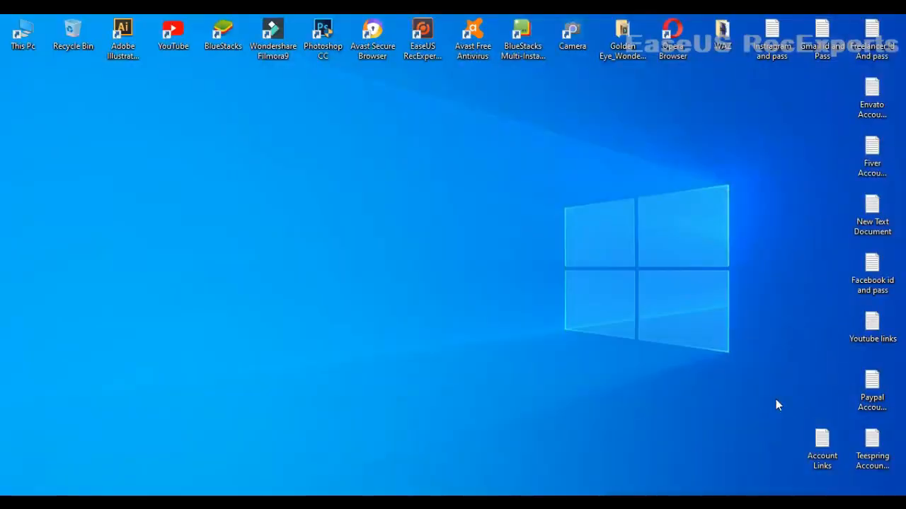
key(alt+Tab)
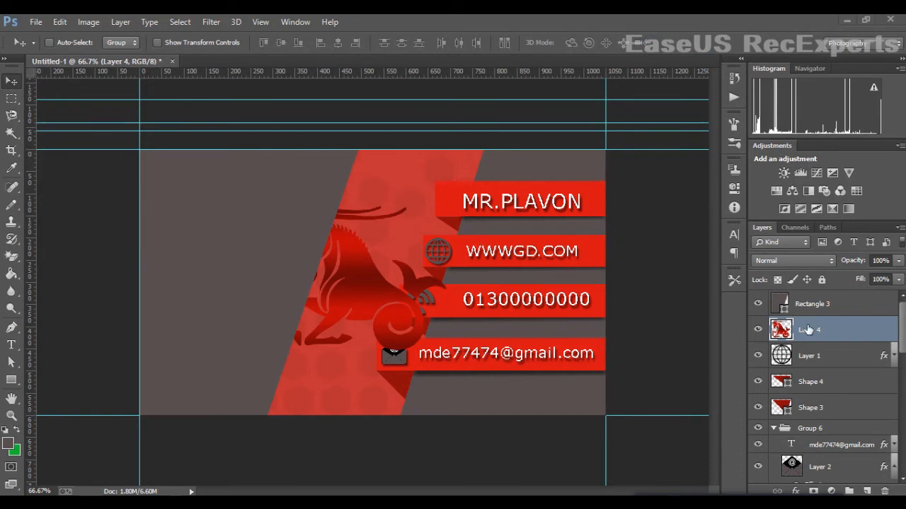
- Raise Layer 4 above Rectangle 3, scale the goat to about 58%, and place it top-left
mouse_move(807, 330)
mouse_down()
mouse_move(802, 306)
mouse_move(807, 316)
mouse_up()
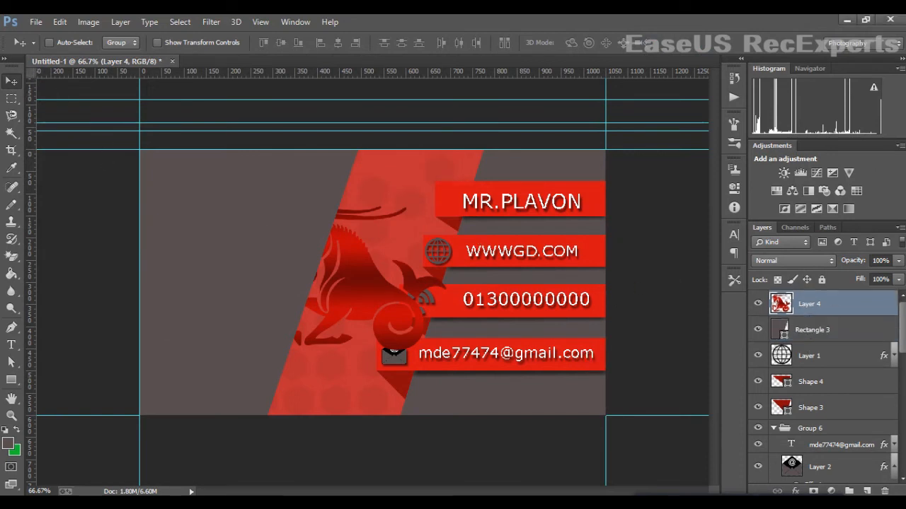
drag(372, 301, 294, 283)
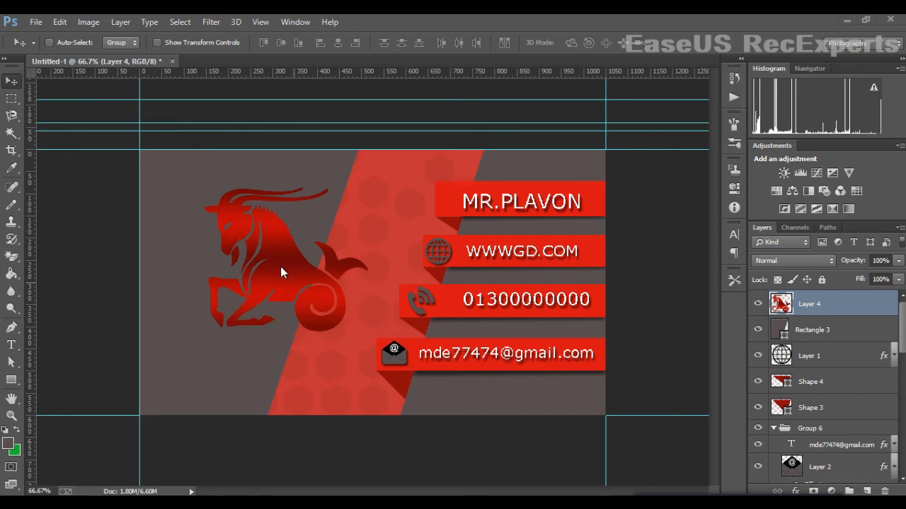
key(ctrl+t)
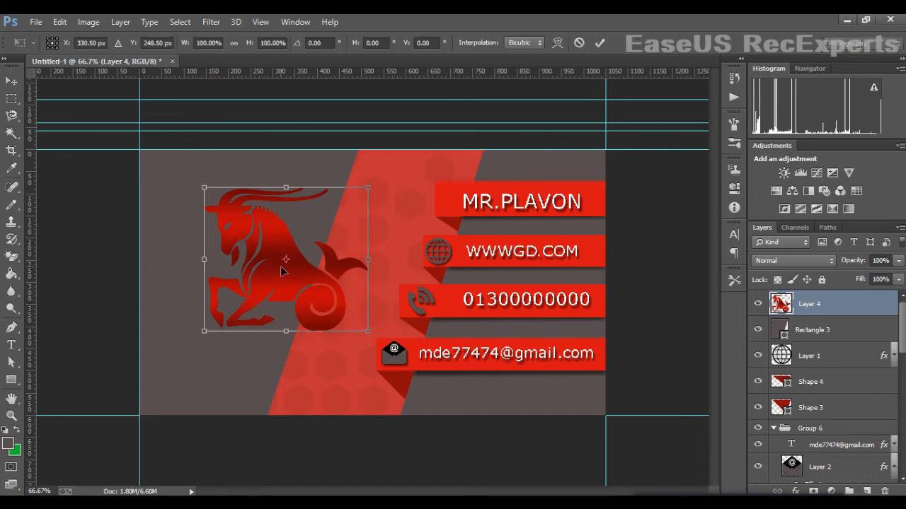
drag(358, 214, 309, 259)
key(Return)
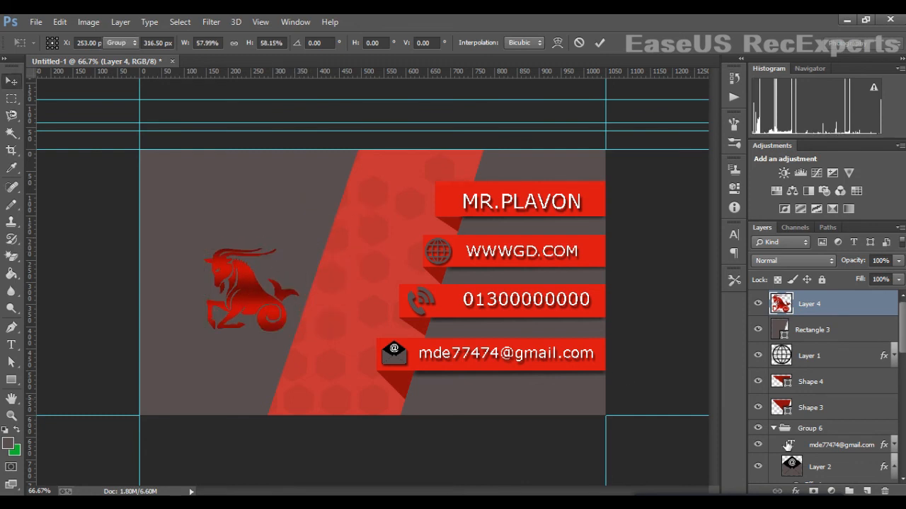
drag(226, 302, 222, 221)
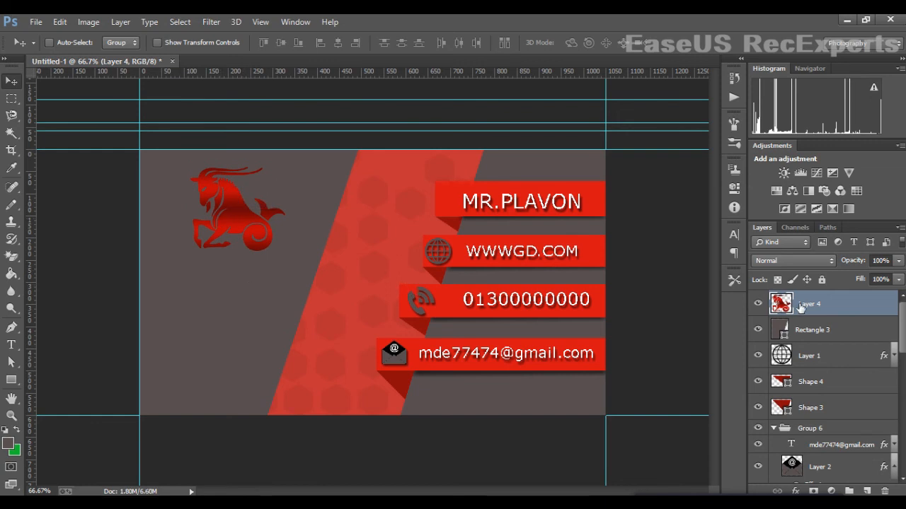
- Turn Auto-Select back on and select the MR.PLAVON text layer on its own
click(49, 42)
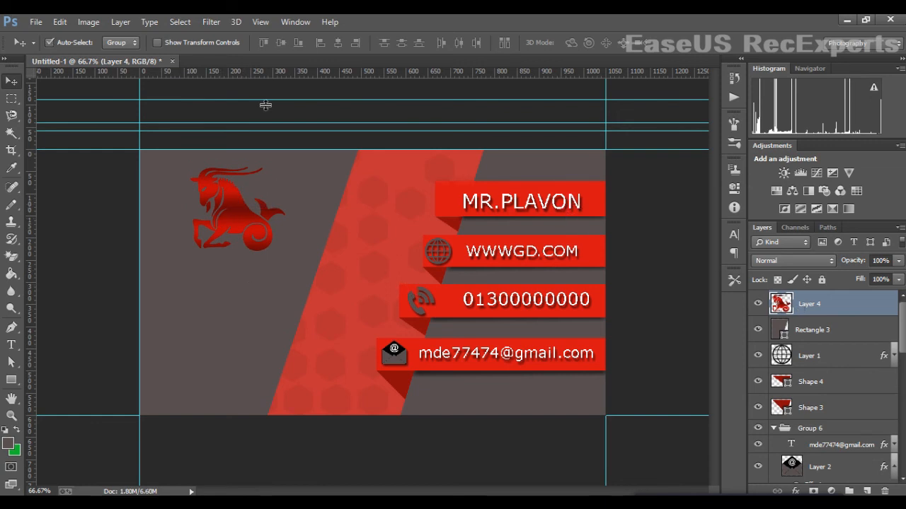
click(588, 208)
scroll(777, 385, down, 2)
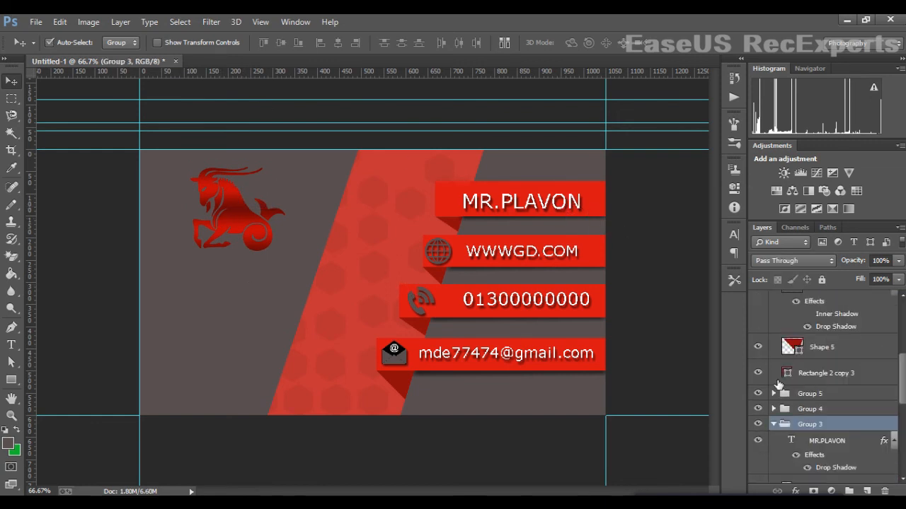
click(826, 446)
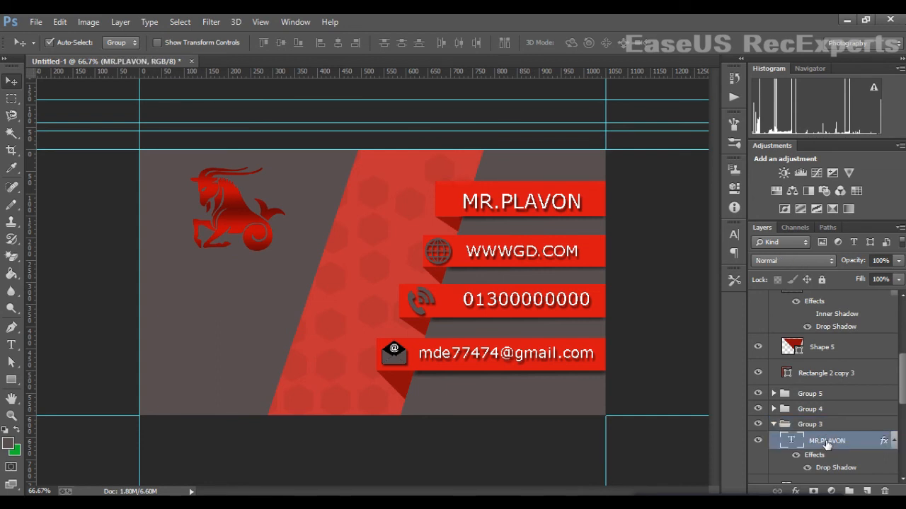
drag(510, 203, 494, 203)
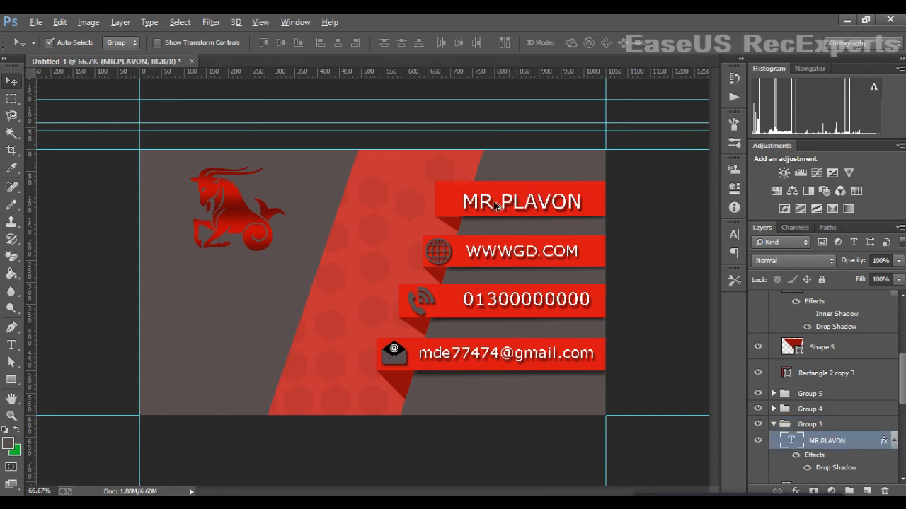
drag(196, 289, 285, 290)
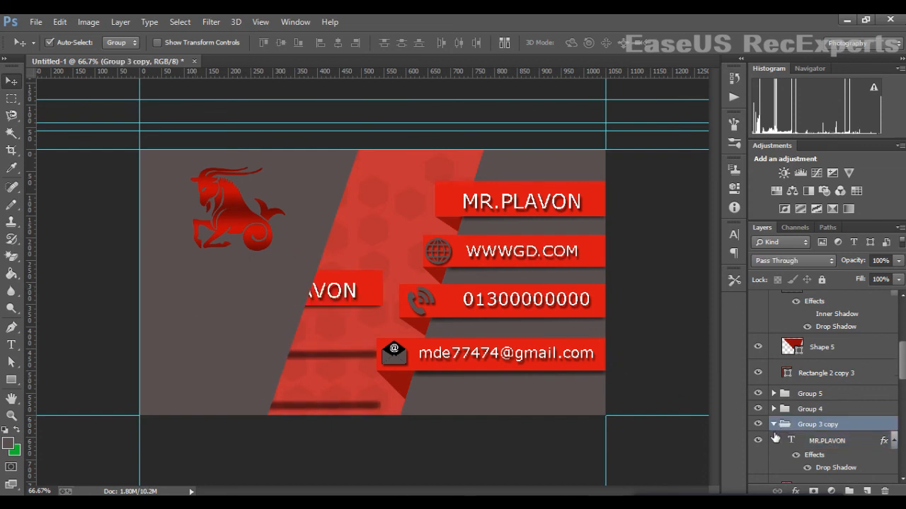
key(ctrl+z)
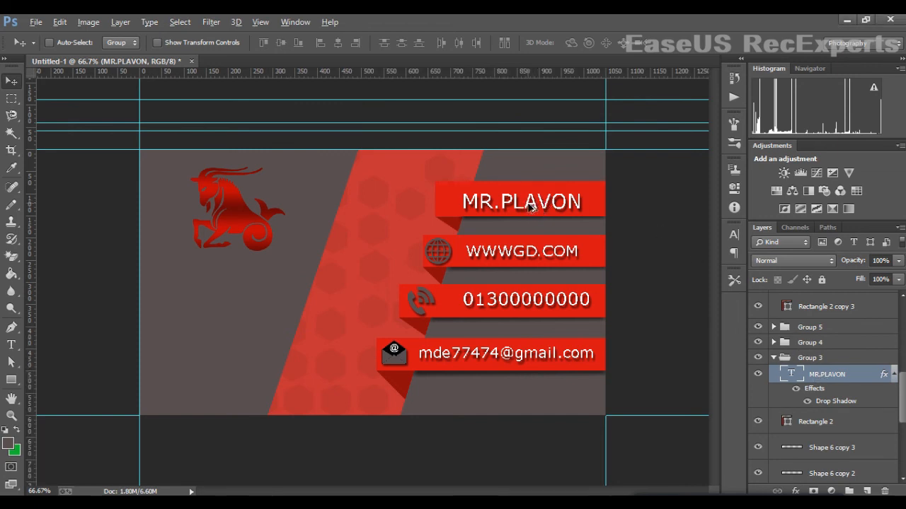
- Copy the MR.PLAVON text below the goat logo and raise its layer in the stack
drag(537, 204, 375, 244)
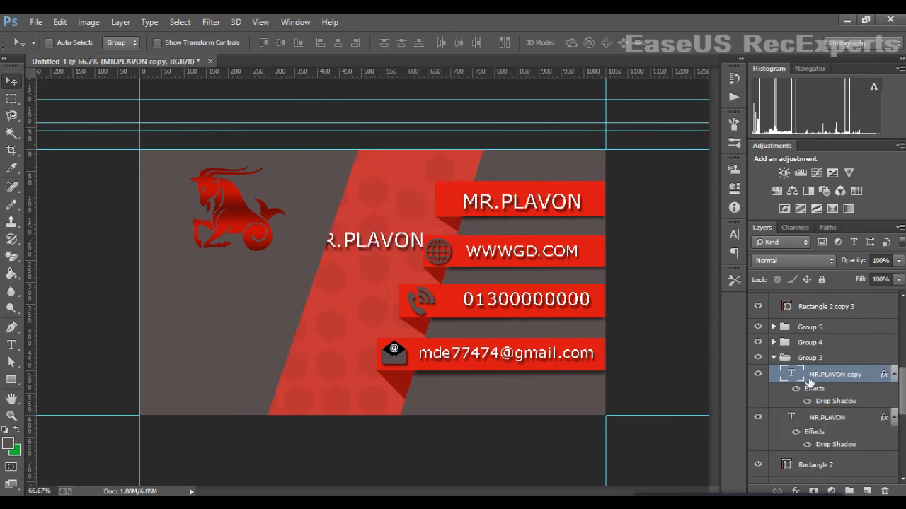
drag(810, 375, 798, 305)
drag(368, 245, 244, 273)
click(808, 354)
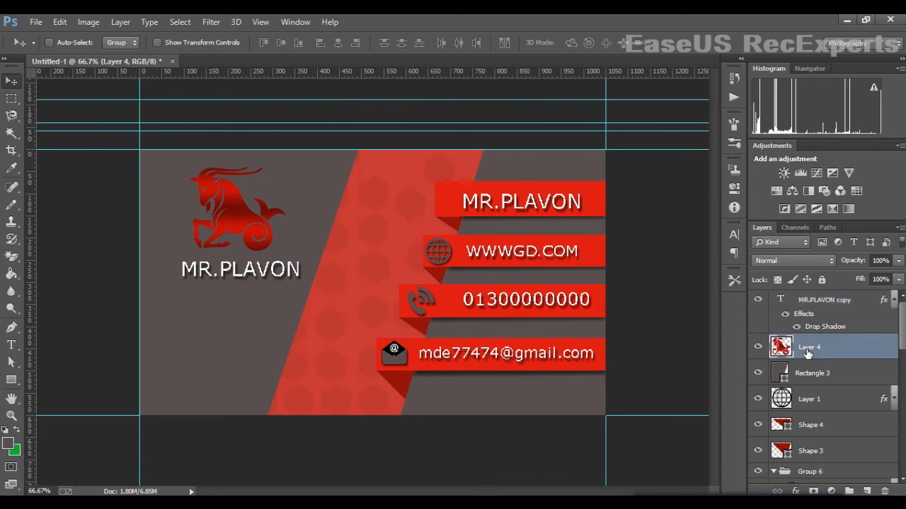
- Shrink the goat logo further and nudge it up and right above the name
key(ctrl+t)
drag(287, 174, 265, 220)
key(Return)
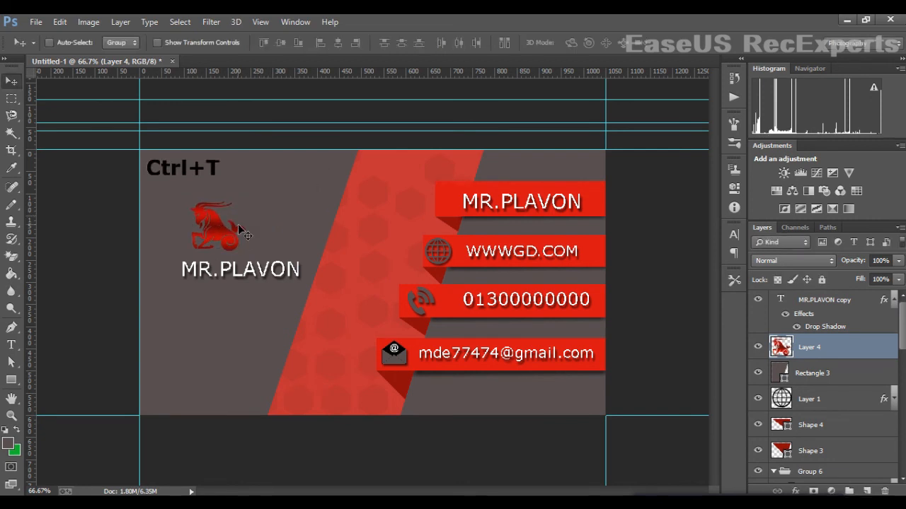
key(Right)
key(Right)
key(Right)
key(Right)
key(Right)
key(Right)
key(Right)
key(Right)
key(Up)
key(Up)
key(Up)
key(Up)
key(Up)
key(Up)
key(Up)
key(Up)
key(Up)
key(Up)
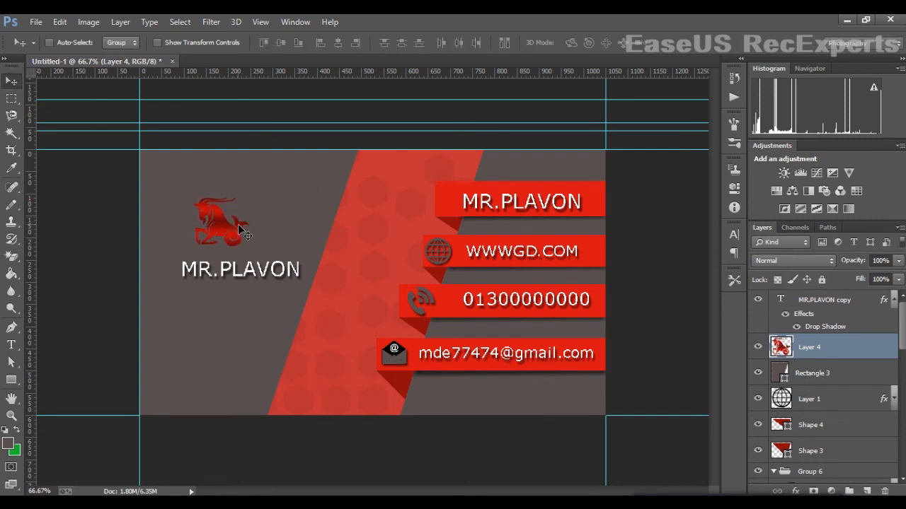
key(Right)
key(Right)
key(Right)
key(Right)
key(Right)
key(Right)
key(Up)
key(Up)
key(Up)
key(Up)
key(Up)
key(Up)
key(Up)
key(Up)
key(Up)
key(Up)
key(Up)
key(Up)
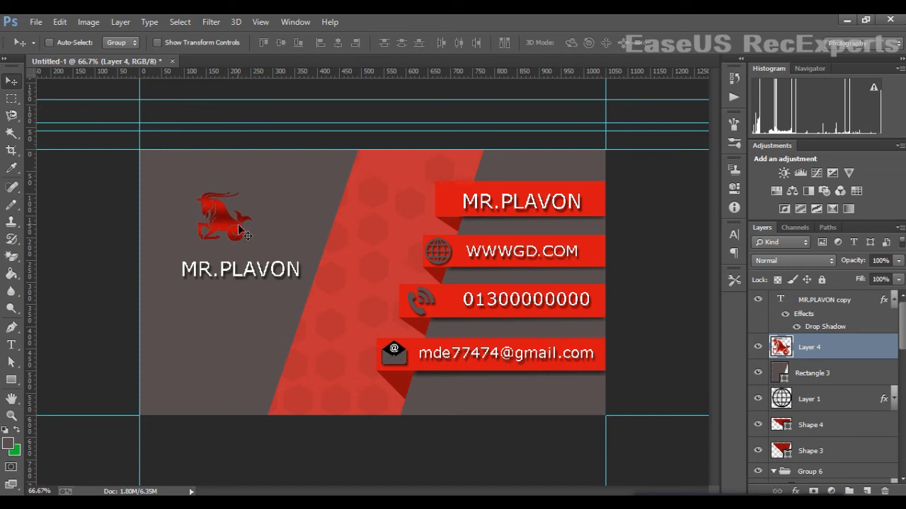
key(Right)
key(Right)
key(Right)
key(Right)
key(Right)
key(Right)
key(Right)
key(Right)
key(Right)
key(Right)
key(Right)
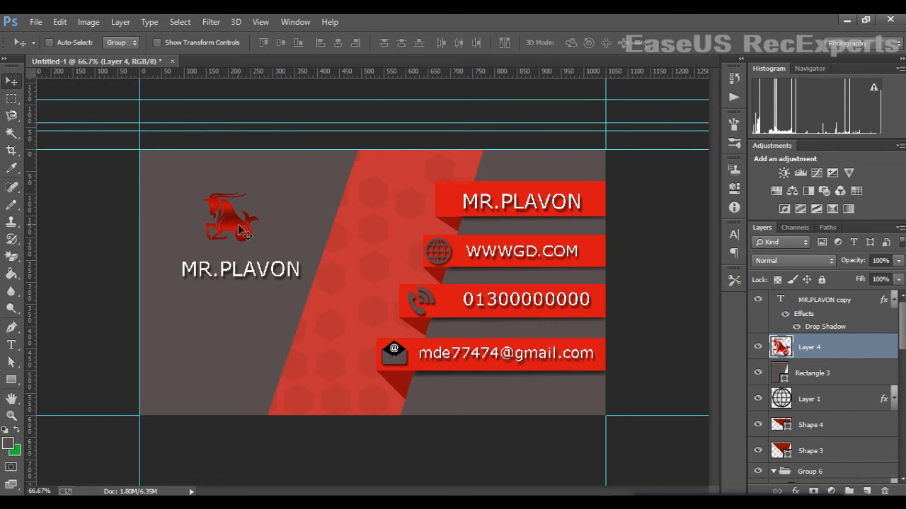
key(Right)
key(Right)
key(Right)
key(Right)
key(Right)
key(Right)
key(Right)
key(Right)
key(Right)
key(Right)
key(Right)
key(Right)
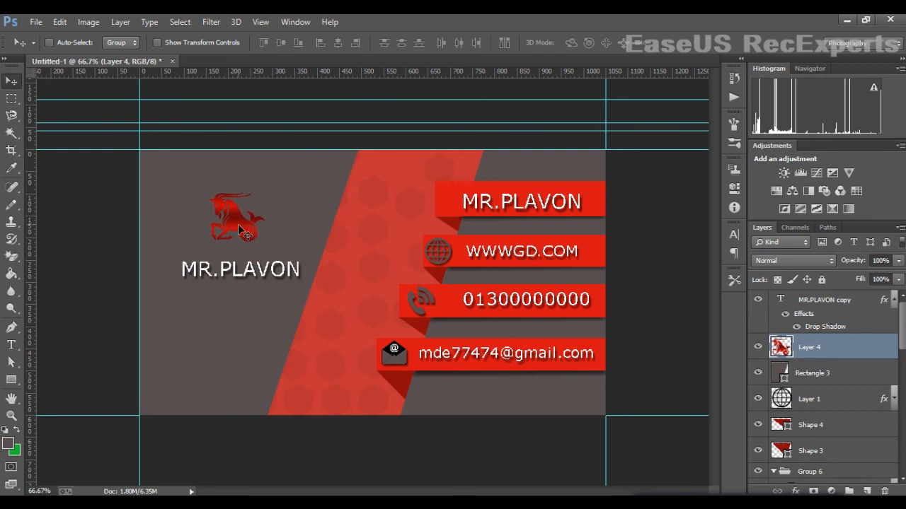
- Nudge the MR.PLAVON copy up under the logo, then minimize to the desktop
click(841, 302)
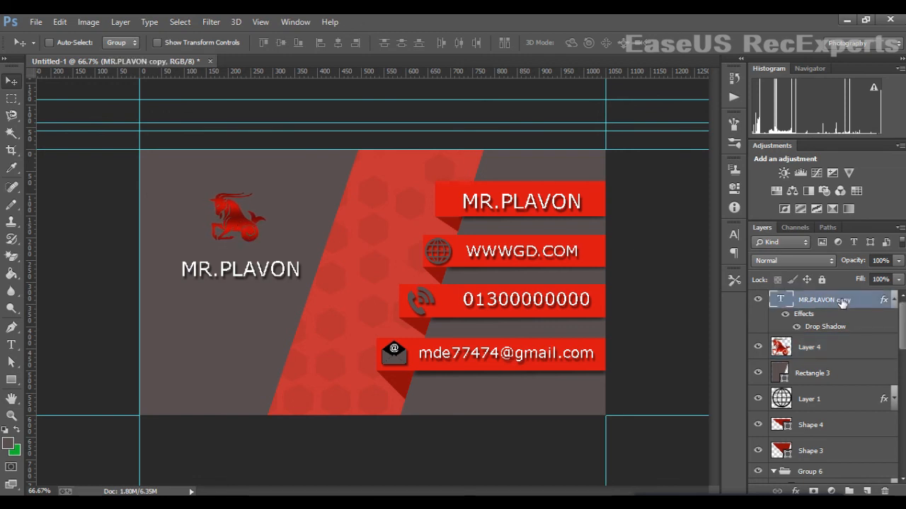
key(Up)
key(Up)
key(Up)
key(Up)
key(Up)
key(Up)
key(Up)
key(Up)
key(Up)
key(Up)
key(Up)
key(Up)
key(Up)
key(Up)
key(Up)
key(Up)
key(Up)
key(Up)
key(Up)
key(Up)
key(Up)
key(Up)
key(Up)
key(Up)
key(Up)
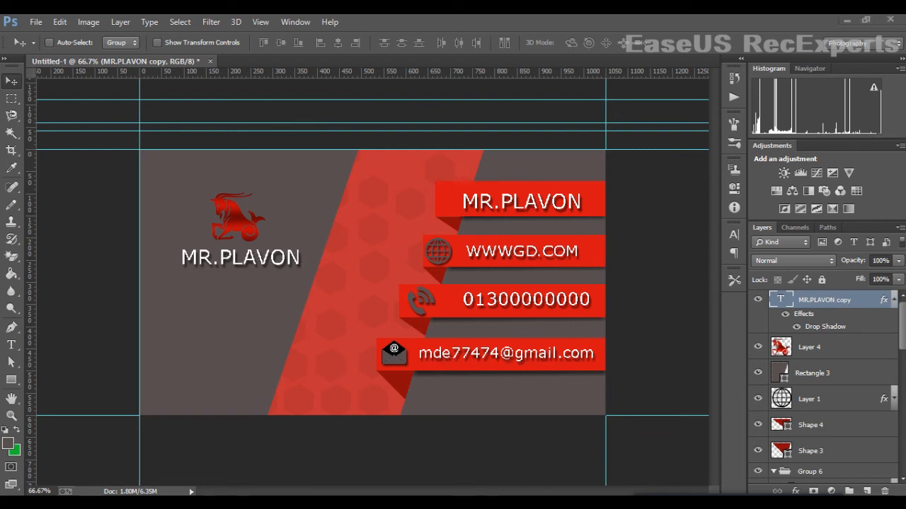
click(903, 506)
right_click(405, 341)
click(435, 379)
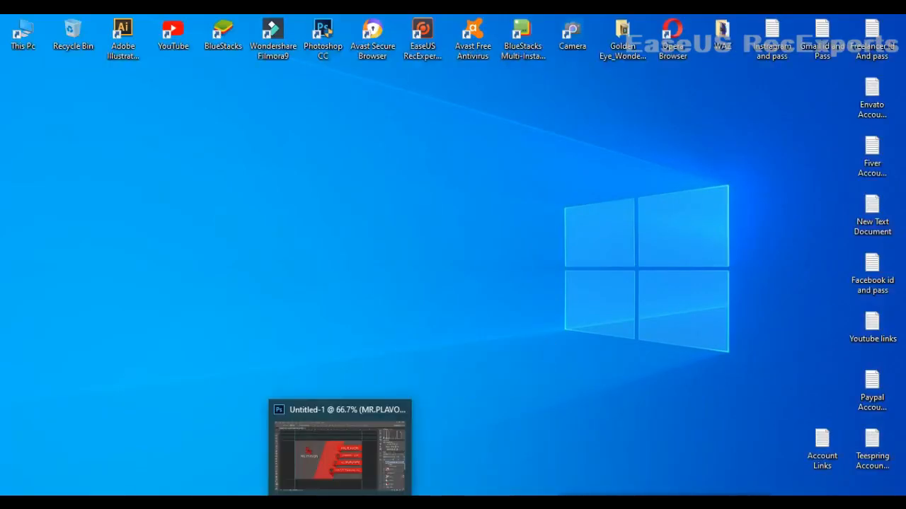
- Add a 'Graphic Designer' text line below MR.PLAVON at 6 pt size
click(341, 503)
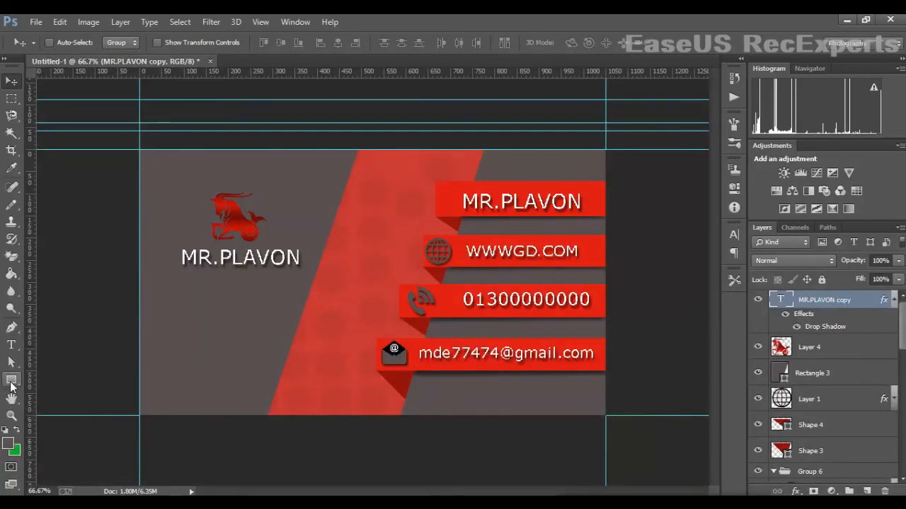
click(11, 345)
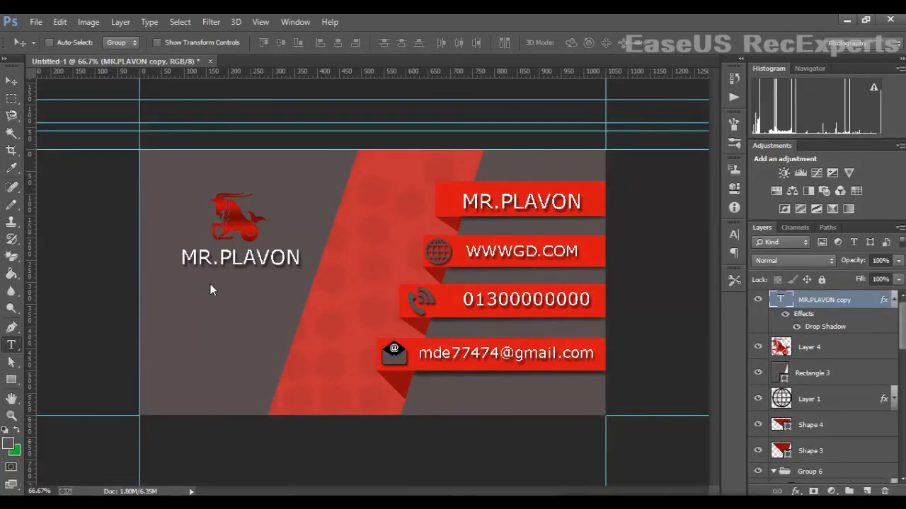
click(210, 284)
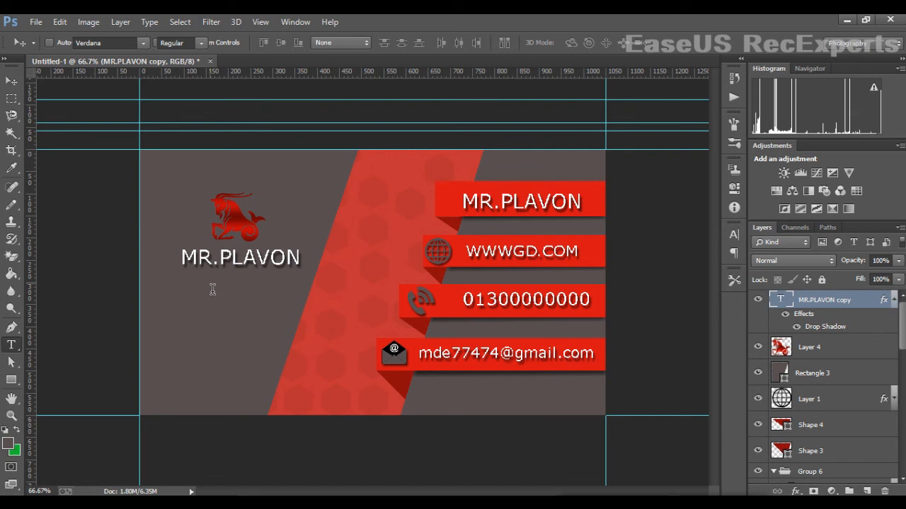
text(g)
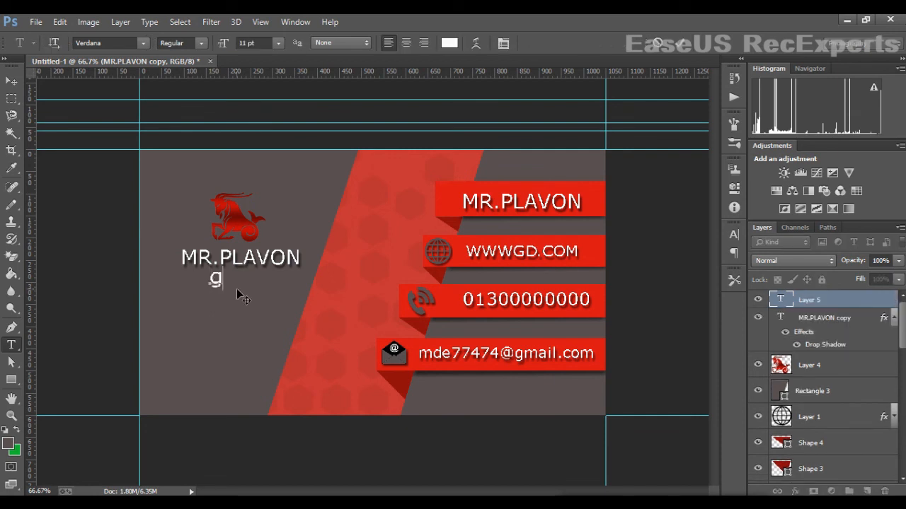
text(RA)
key(BackSpace)
text(aphic d)
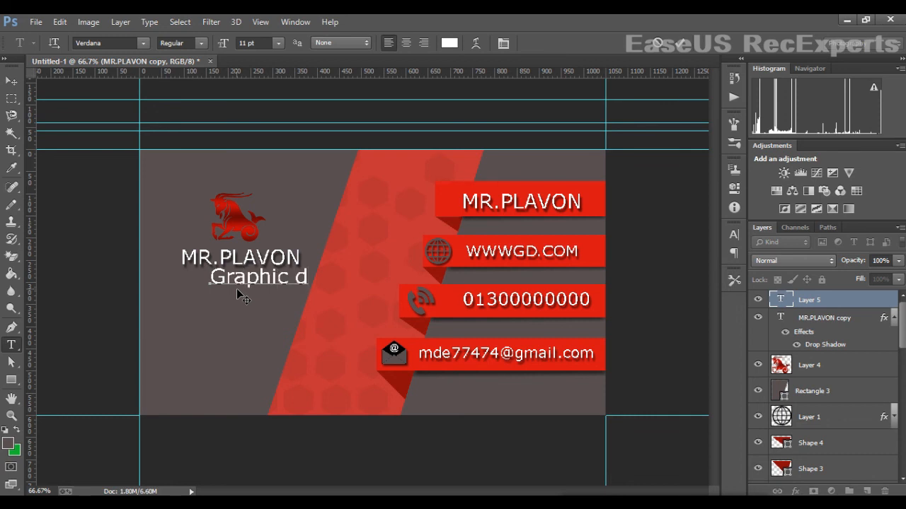
key(BackSpace)
key(BackSpace)
text(Desi)
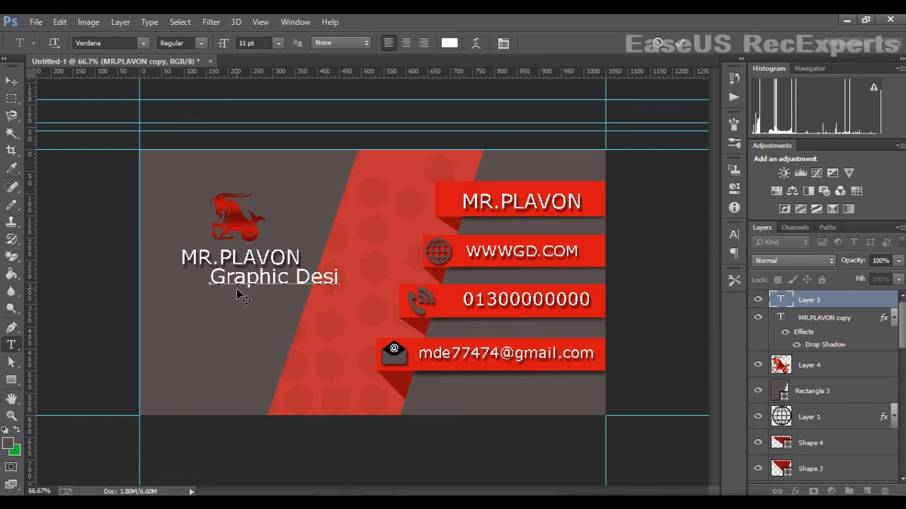
text(gner)
drag(210, 280, 438, 284)
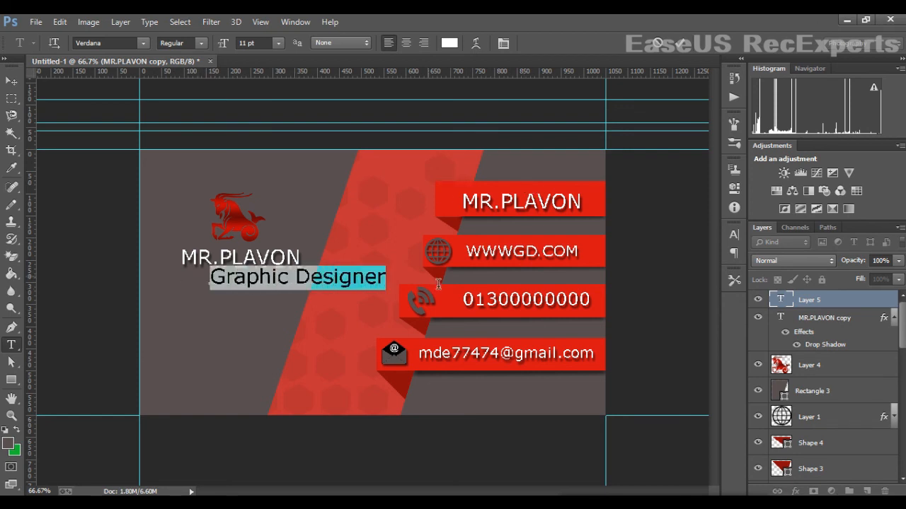
click(278, 43)
click(269, 56)
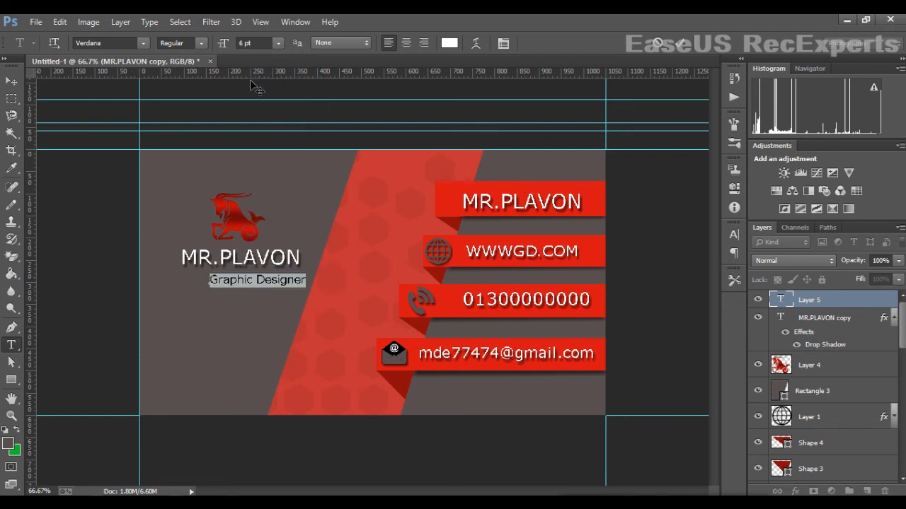
click(15, 84)
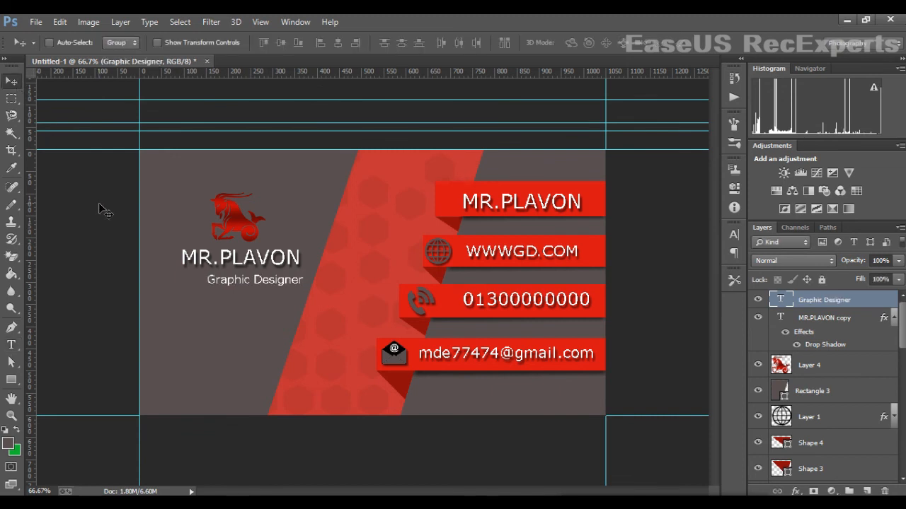
- Nudge the subtitle left and up to align it under MR.PLAVON
key(Left)
key(Left)
key(Left)
key(Left)
key(Left)
key(Left)
key(Left)
key(Left)
key(Left)
key(Left)
key(Left)
key(Left)
key(Left)
key(Left)
key(Left)
key(Left)
key(Left)
key(Left)
key(Left)
key(Left)
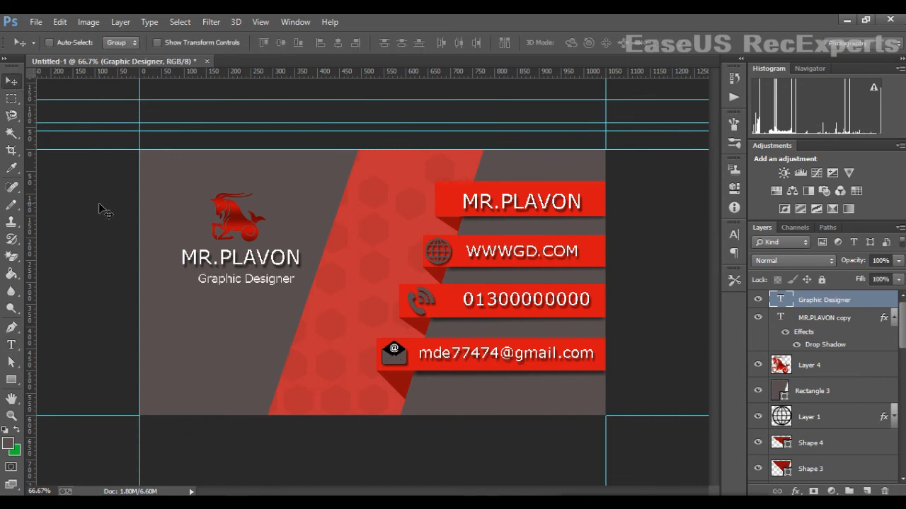
key(Left)
key(Left)
key(Left)
key(Left)
key(Left)
key(Left)
key(Up)
key(Up)
key(Up)
key(Left)
key(Left)
key(Left)
key(Left)
key(Left)
key(Left)
key(Left)
key(Left)
key(Left)
key(Left)
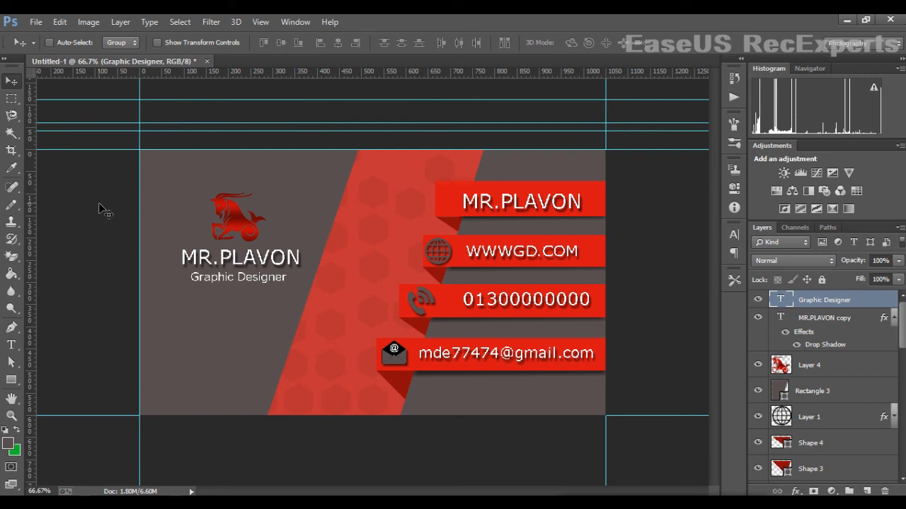
key(Left)
key(Left)
key(Left)
key(Left)
key(Left)
key(Left)
key(Left)
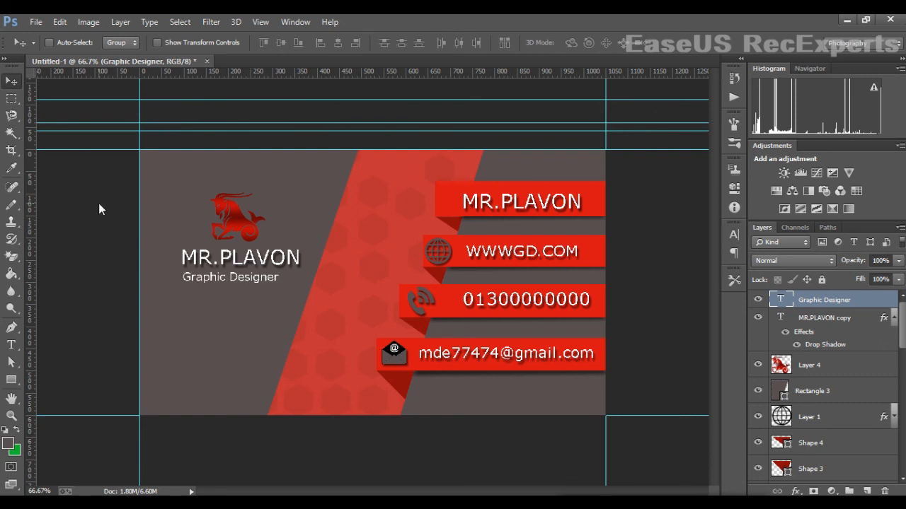
key(Up)
key(Up)
key(Up)
key(Left)
key(Left)
key(Up)
key(Up)
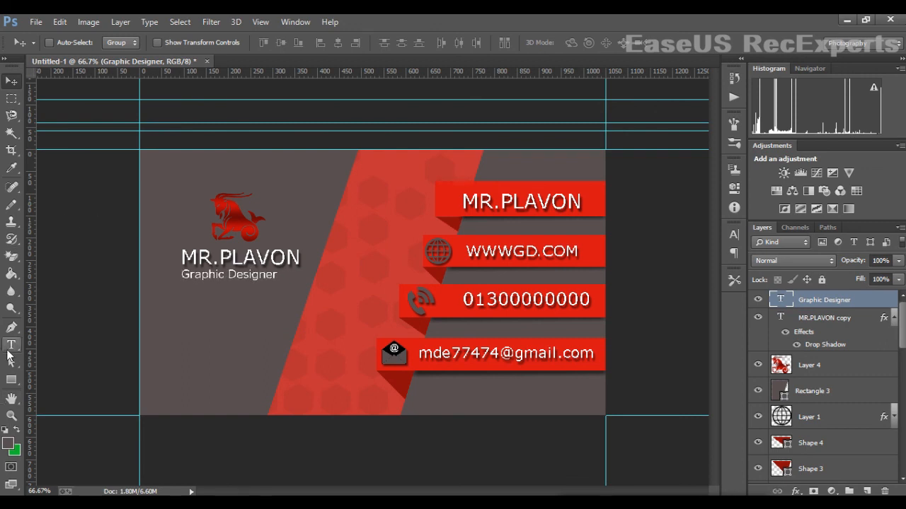
- Change the subtitle to 'Graphic Designer...' and minimize Photoshop to the desktop
click(275, 274)
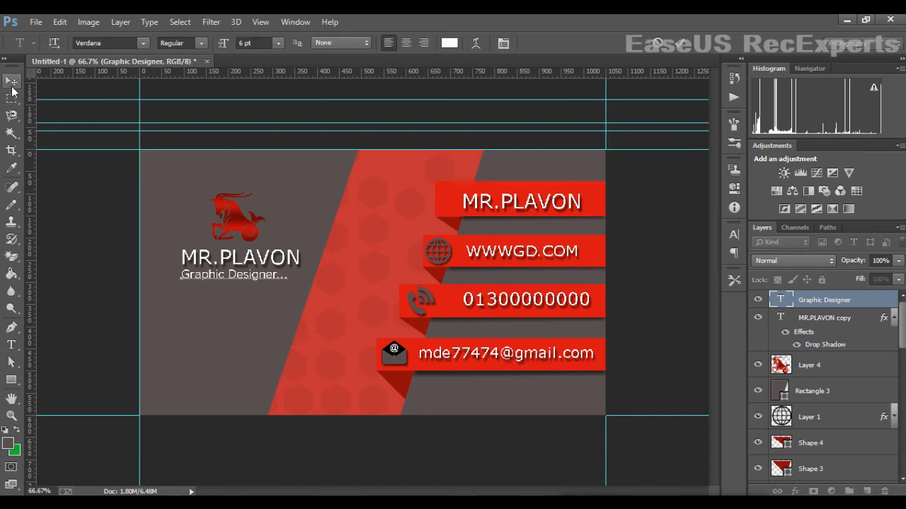
click(12, 80)
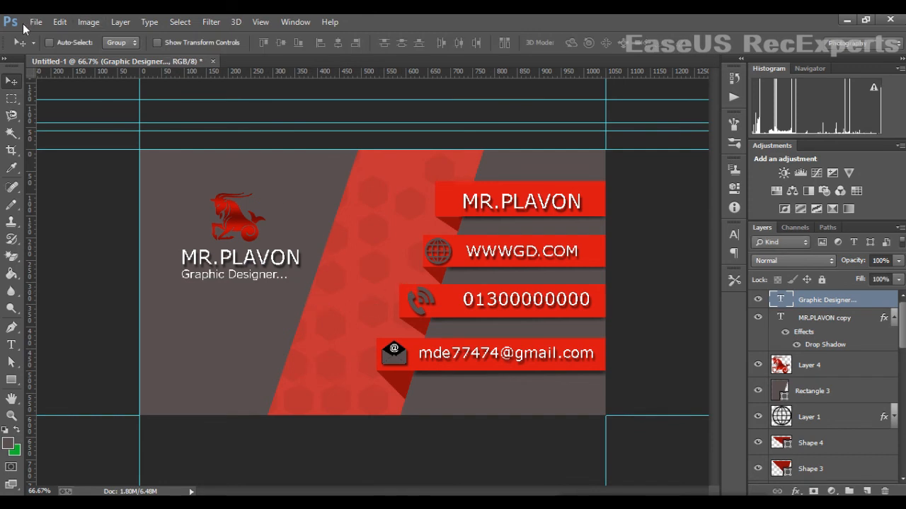
click(34, 22)
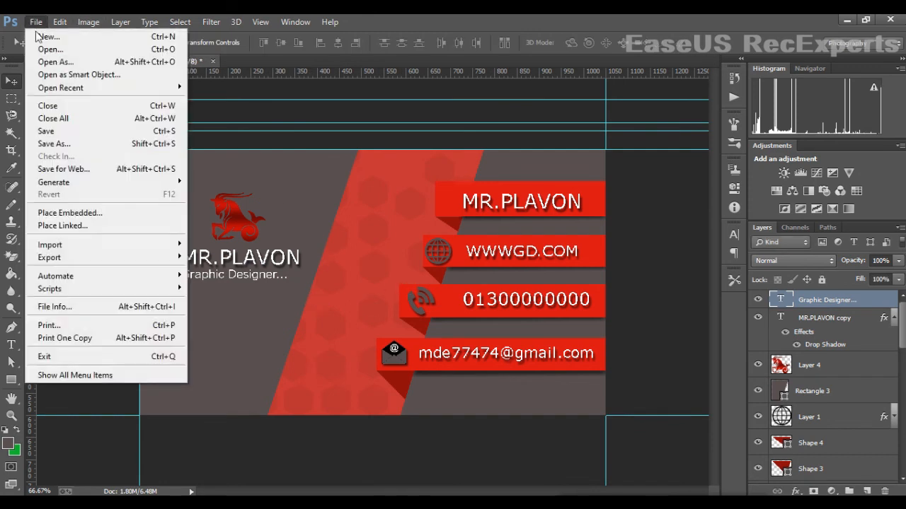
click(346, 125)
click(851, 20)
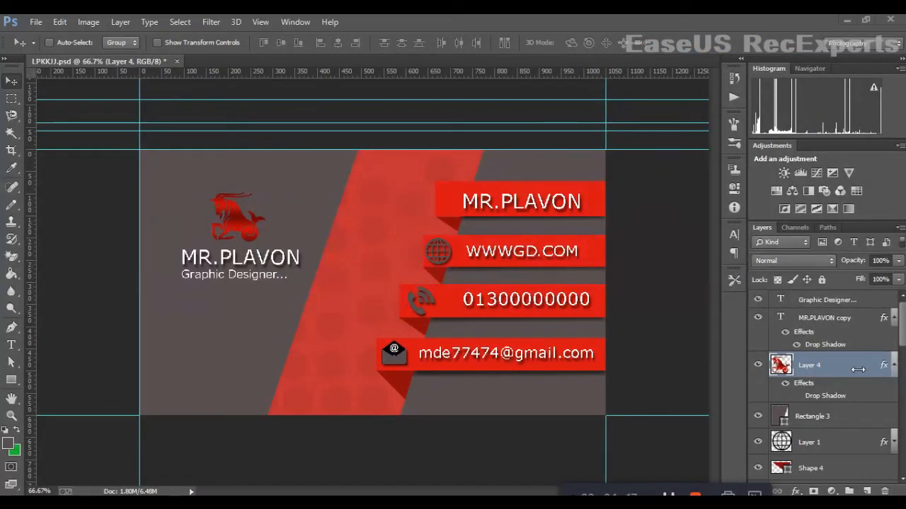
- Give the ram logo layer a default drop shadow
right_click(825, 368)
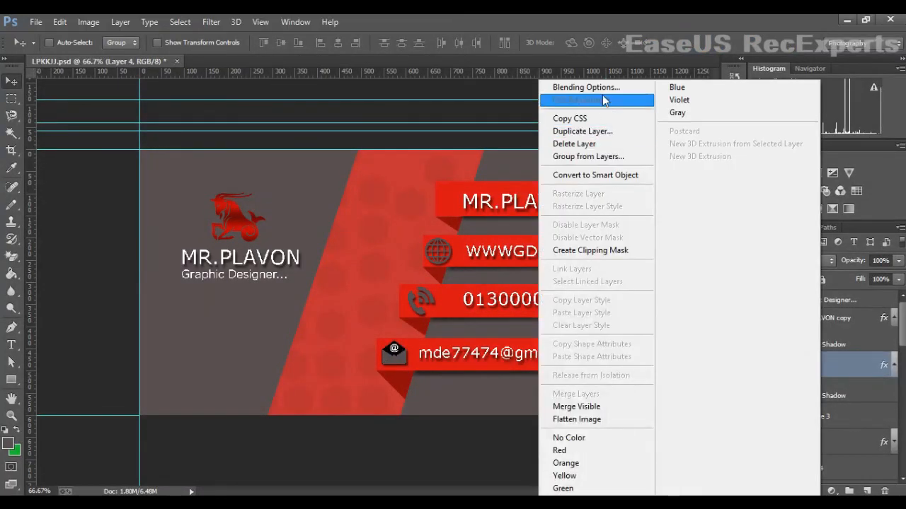
click(602, 92)
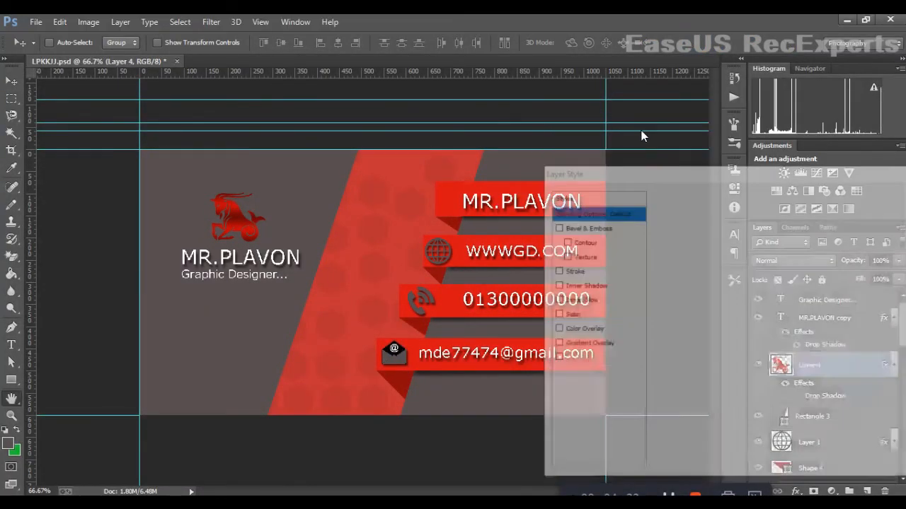
click(603, 388)
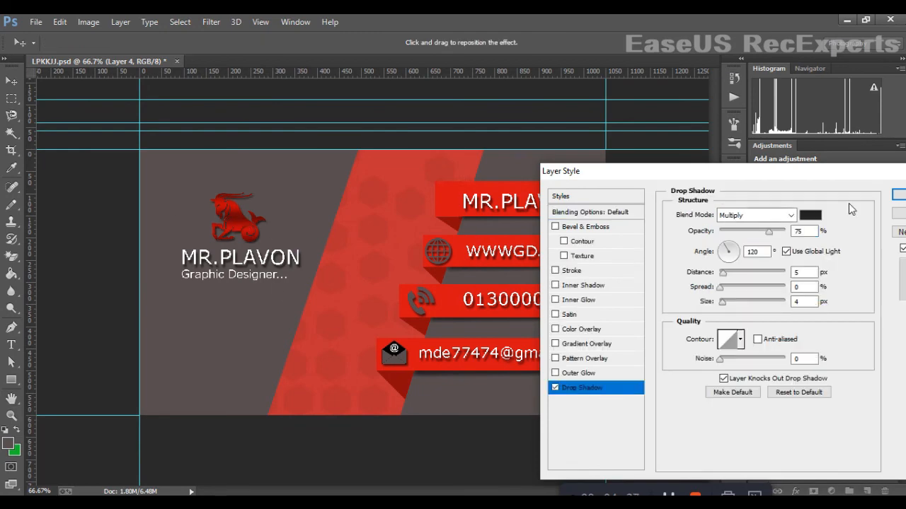
click(897, 194)
- Add a drop shadow with 7 px distance to the Graphic Designer... subtitle
double_click(867, 300)
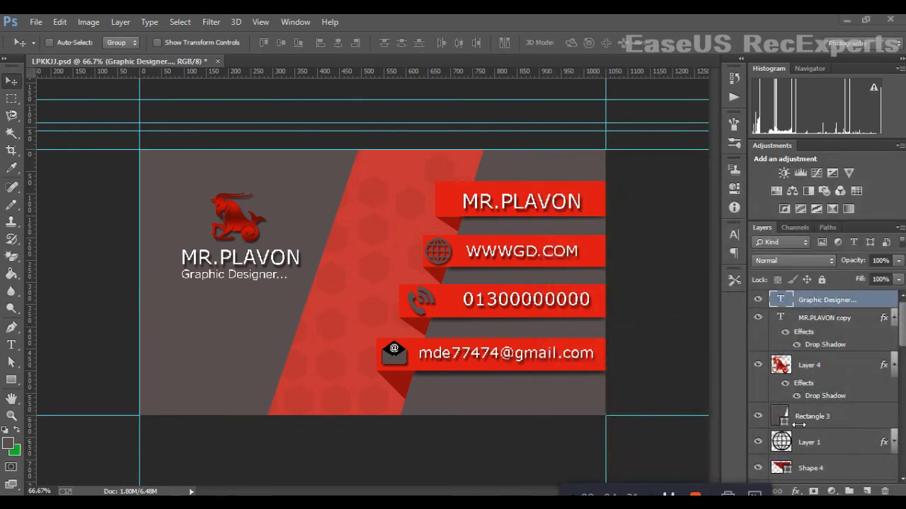
right_click(842, 304)
click(603, 95)
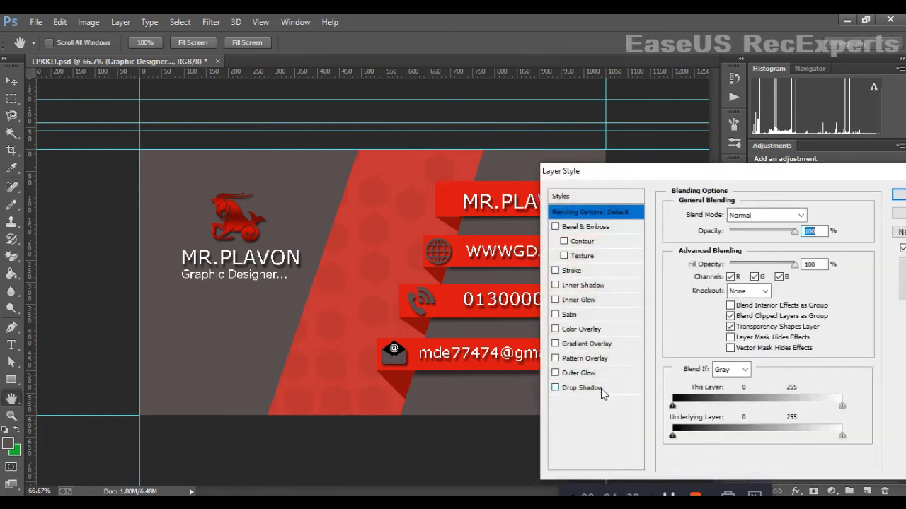
click(601, 388)
drag(728, 277, 724, 274)
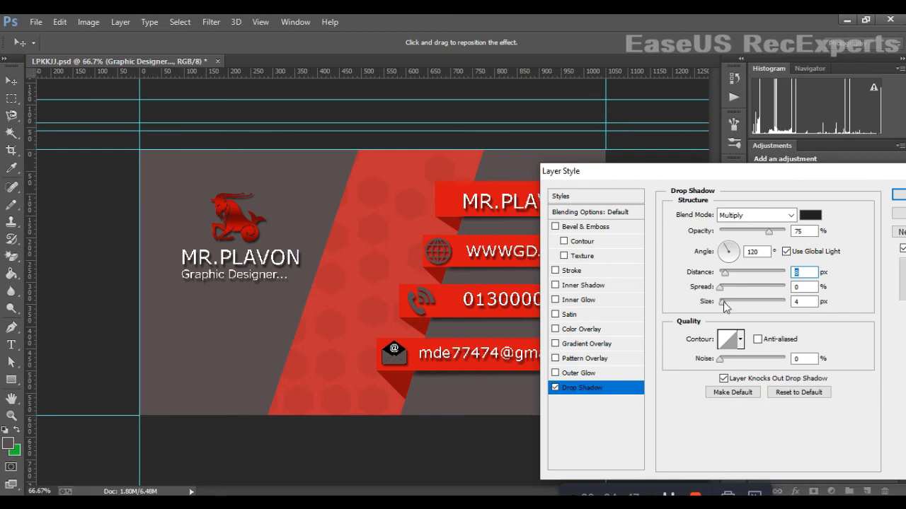
drag(724, 273, 727, 280)
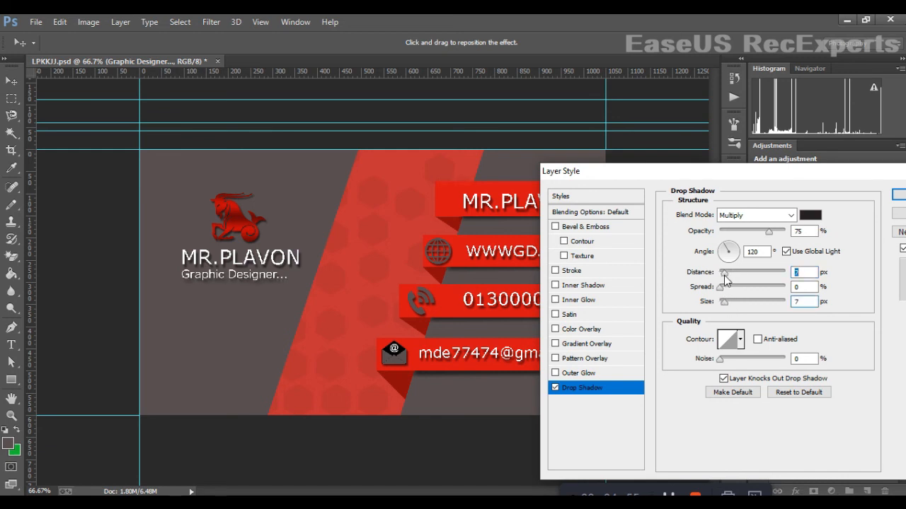